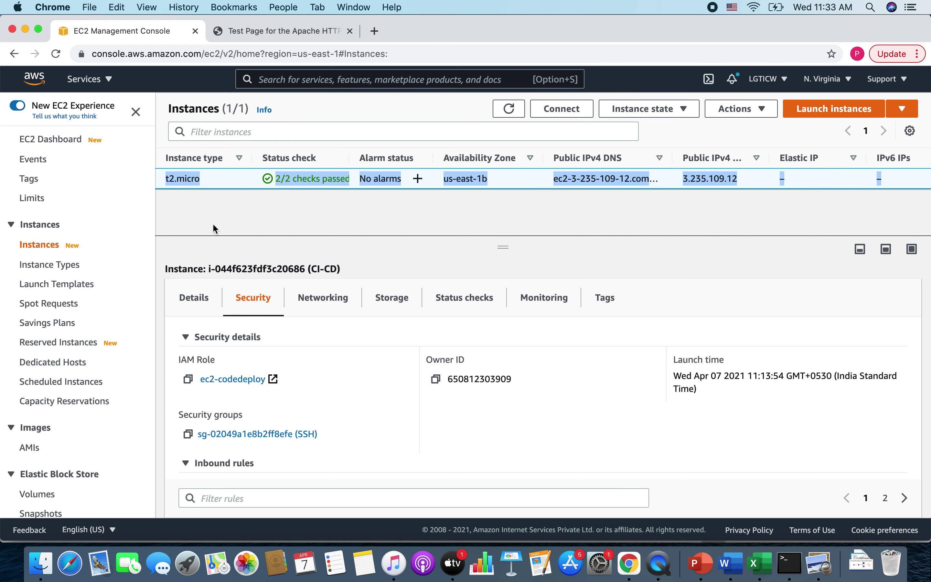
- Return to the EC2 Instances list showing the t2.micro instance, then bring the SSH terminal forward
{"action": "scroll", "coordinate": [213, 223], "scroll_direction": "left", "scroll_amount": 5}
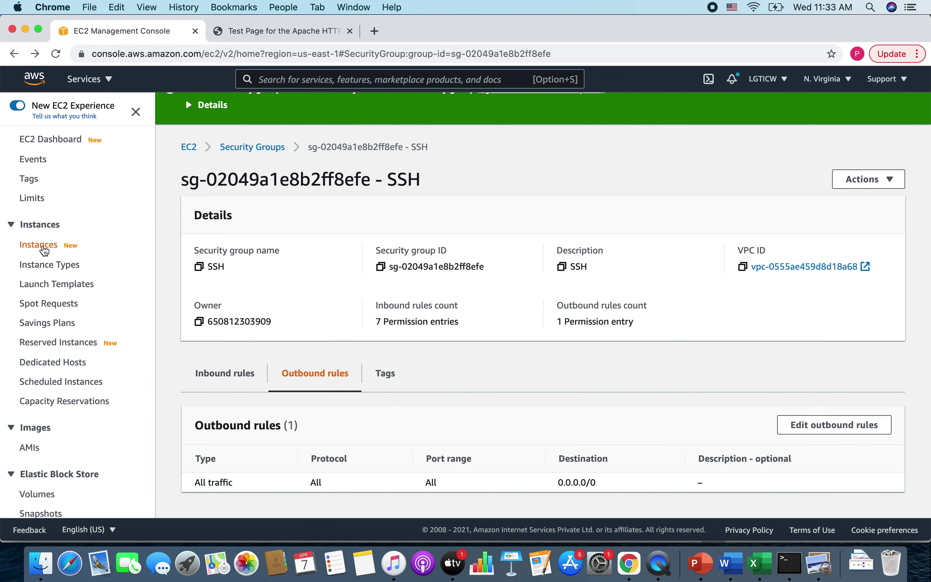
{"action": "left_click", "coordinate": [39, 245]}
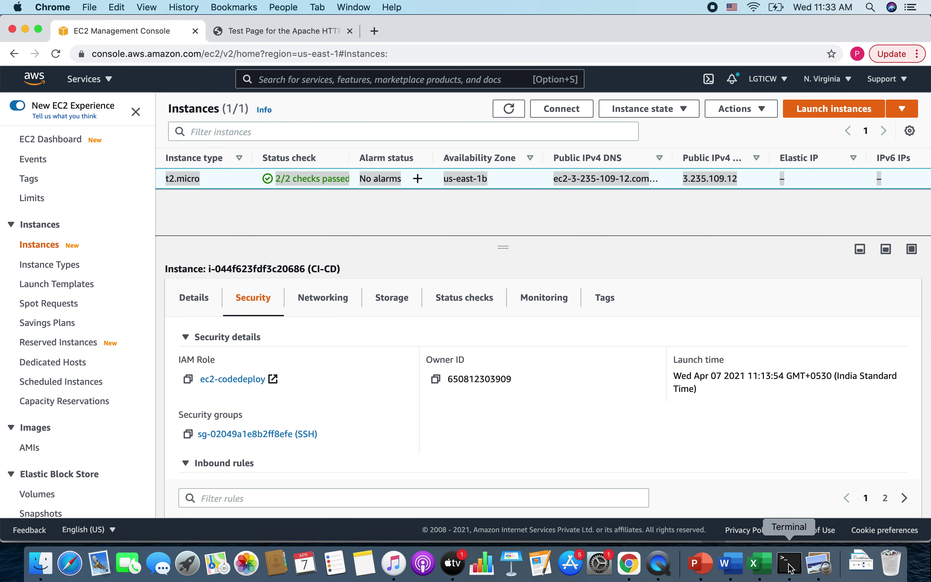
{"action": "left_click", "coordinate": [789, 564]}
- Confirm httpd is active (running) and check the Apache test page at 3.235.109.12
{"action": "left_click_drag", "start_coordinate": [84, 232], "coordinate": [253, 300]}
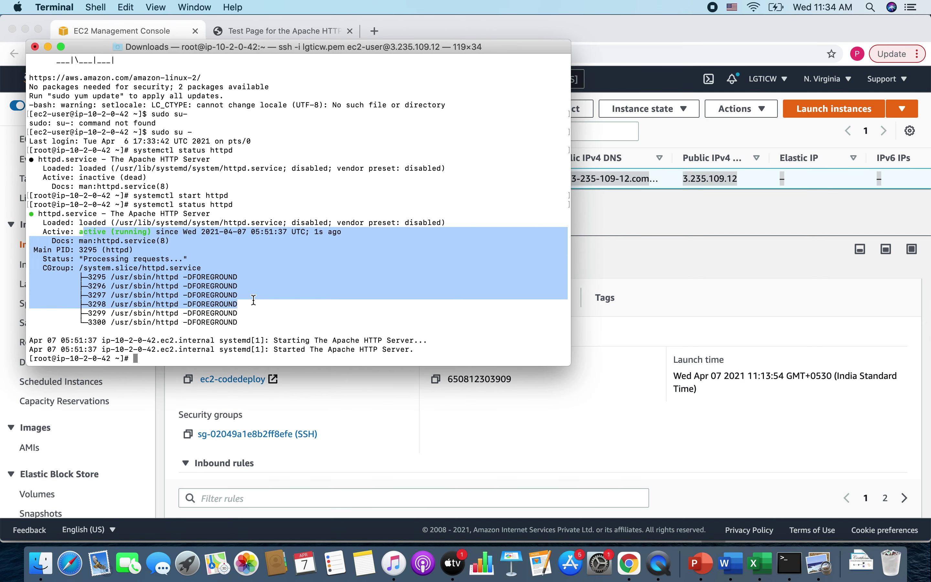
{"action": "left_click", "coordinate": [286, 342]}
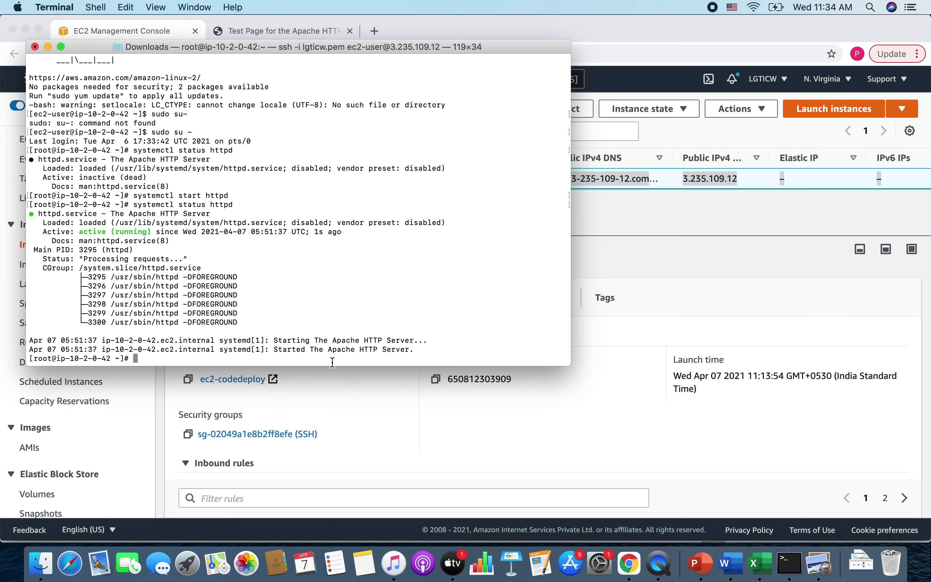
{"action": "left_click", "coordinate": [398, 432]}
{"action": "left_click", "coordinate": [299, 32]}
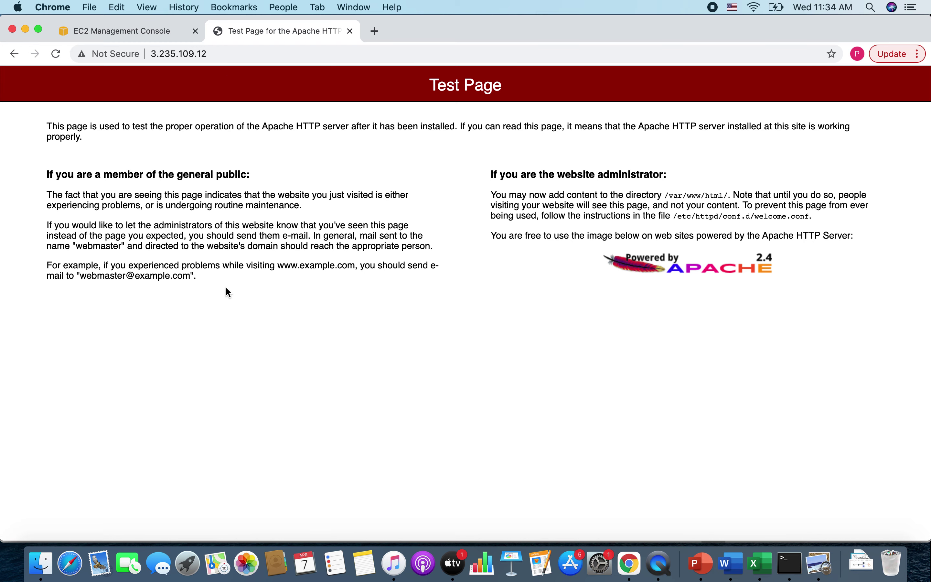
{"action": "left_click", "coordinate": [140, 28]}
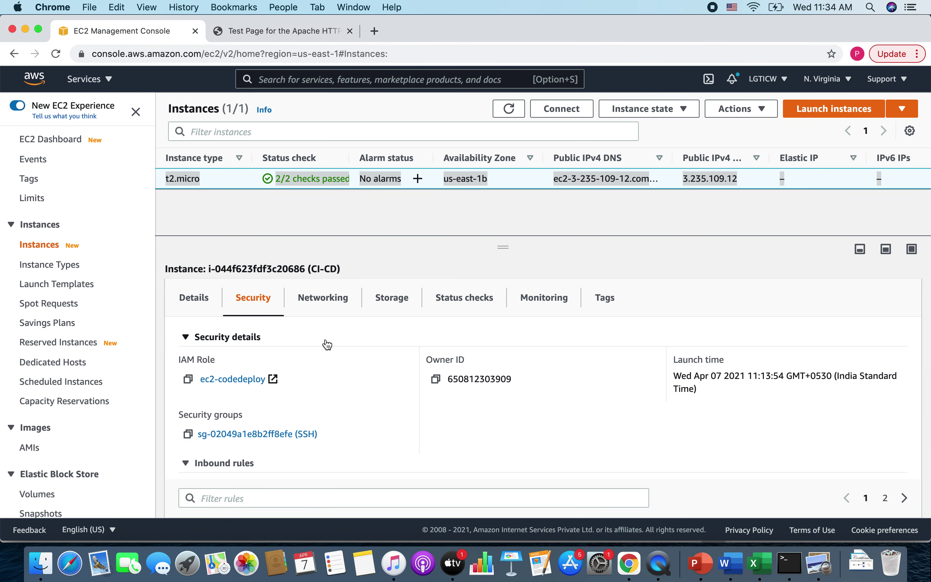
- Load github.com in a new browser tab
{"action": "left_click", "coordinate": [374, 31]}
{"action": "type", "text": "g"}
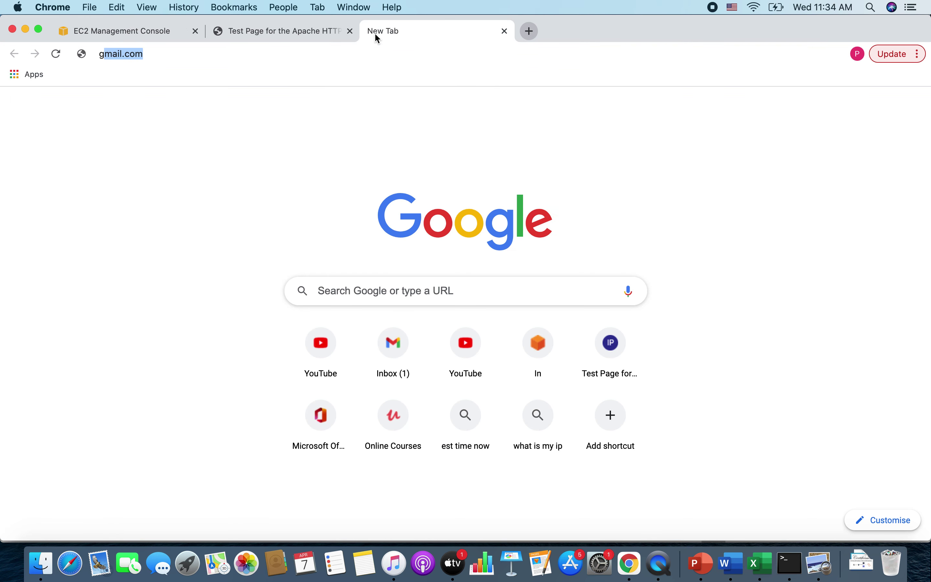
{"action": "type", "text": "ithub.com"}
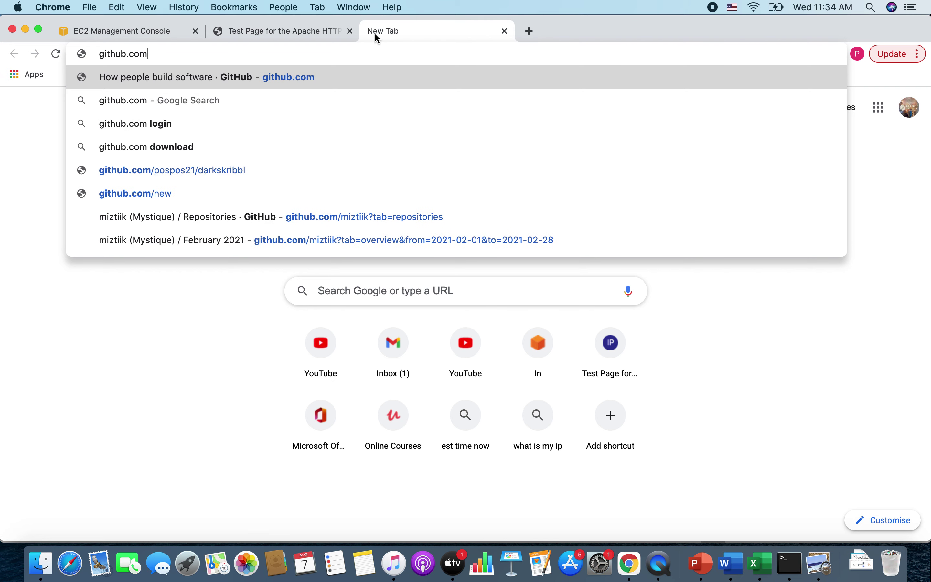
{"action": "key", "text": "Return"}
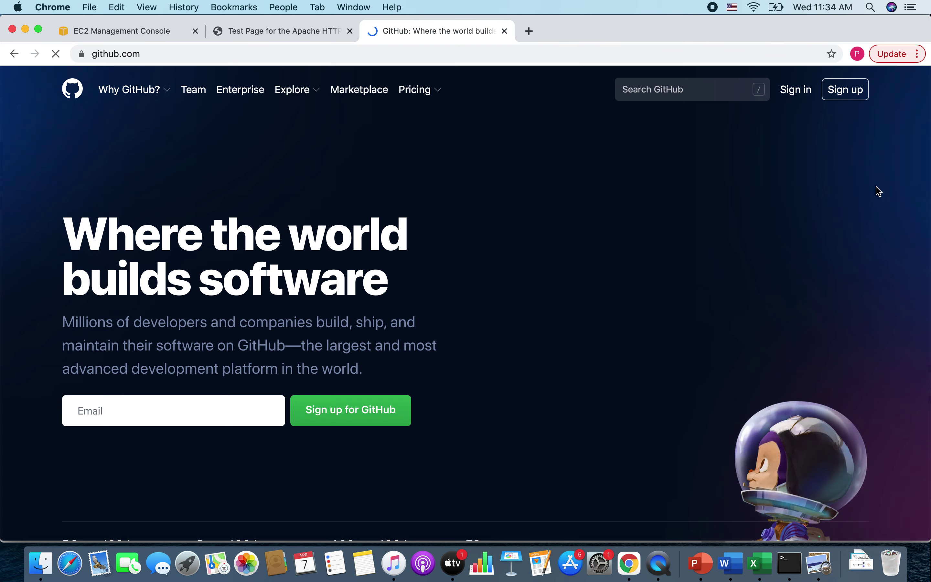
- Sign in to GitHub with the account username and password, retrying after one rejected attempt
{"action": "left_click", "coordinate": [799, 92]}
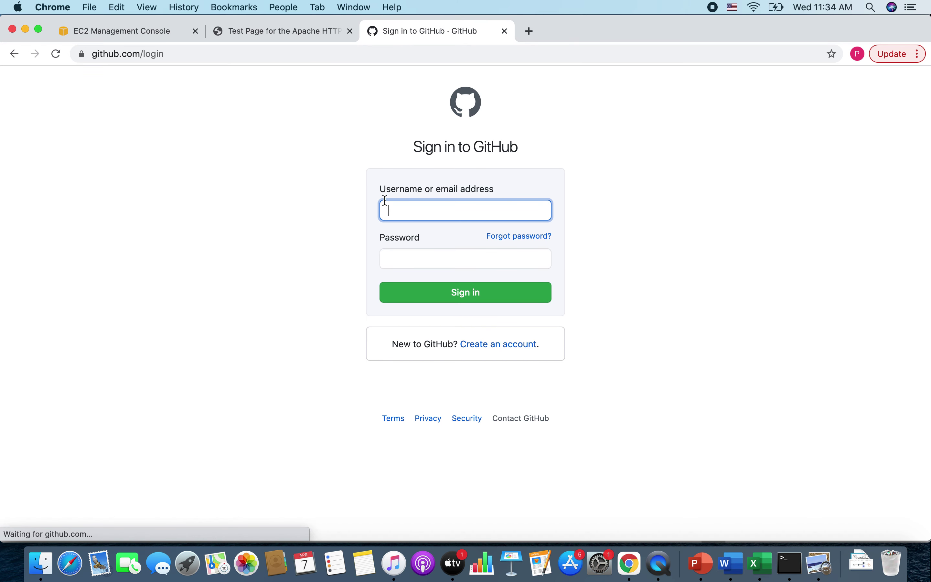
{"action": "left_click", "coordinate": [413, 206]}
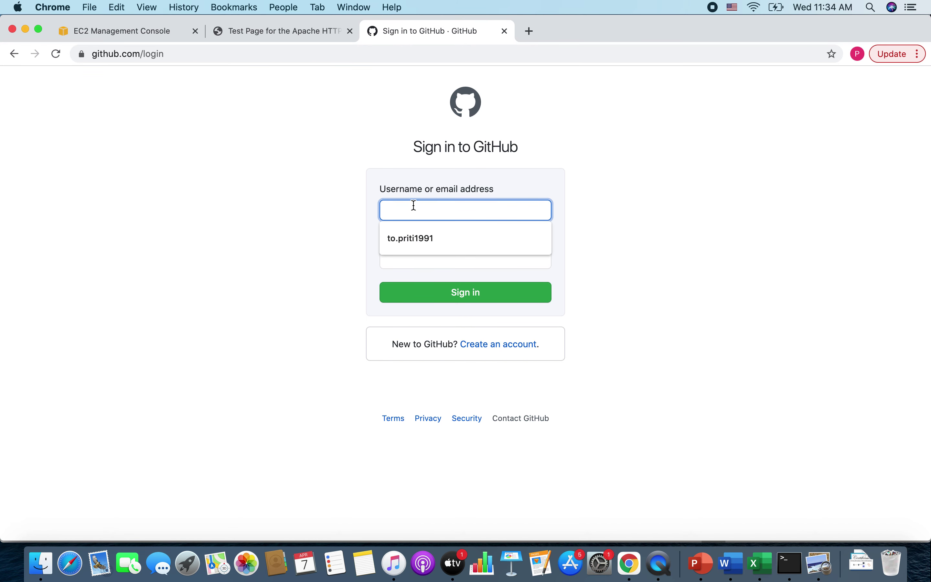
{"action": "type", "text": "sabhi1107"}
{"action": "left_click", "coordinate": [423, 262]}
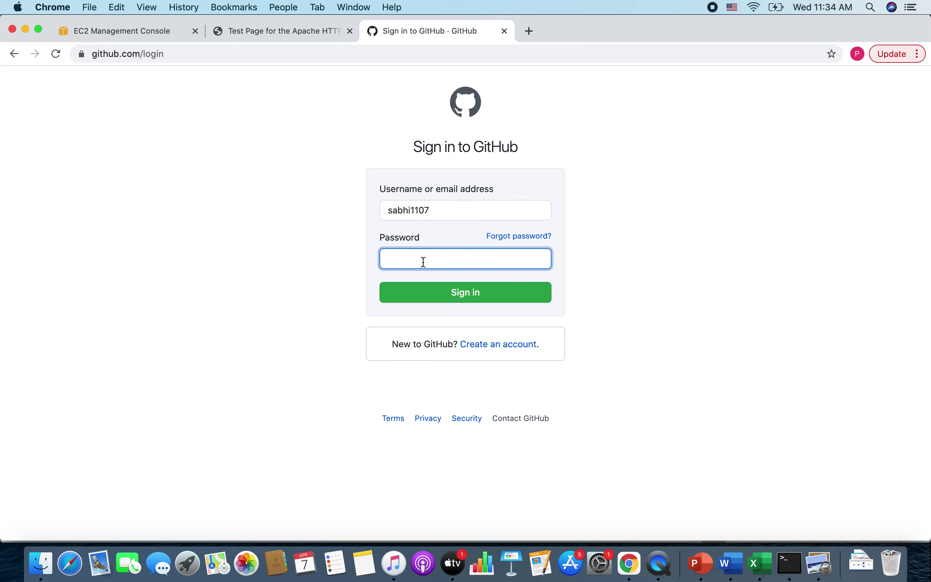
{"action": "type", "text": "•"}
{"action": "left_click", "coordinate": [459, 287]}
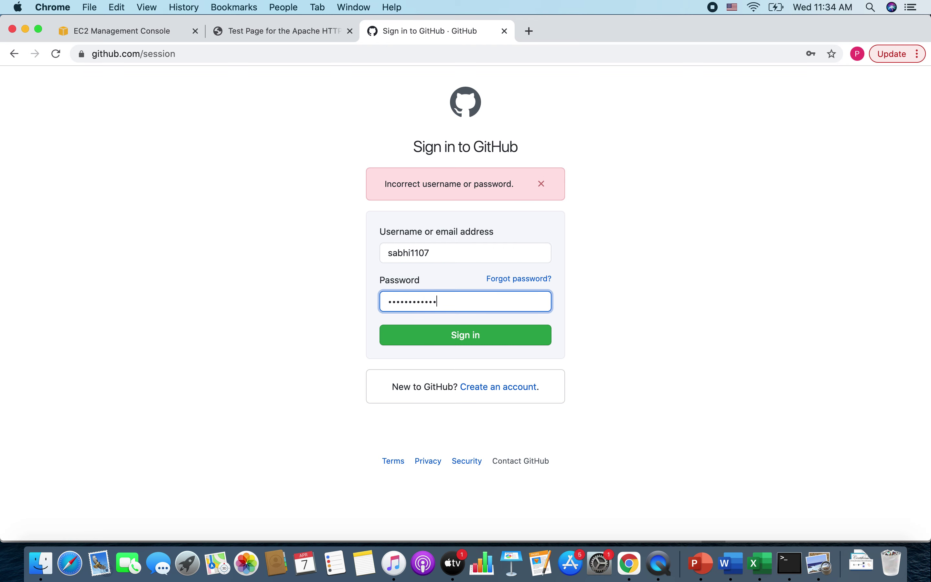
{"action": "left_click", "coordinate": [448, 337]}
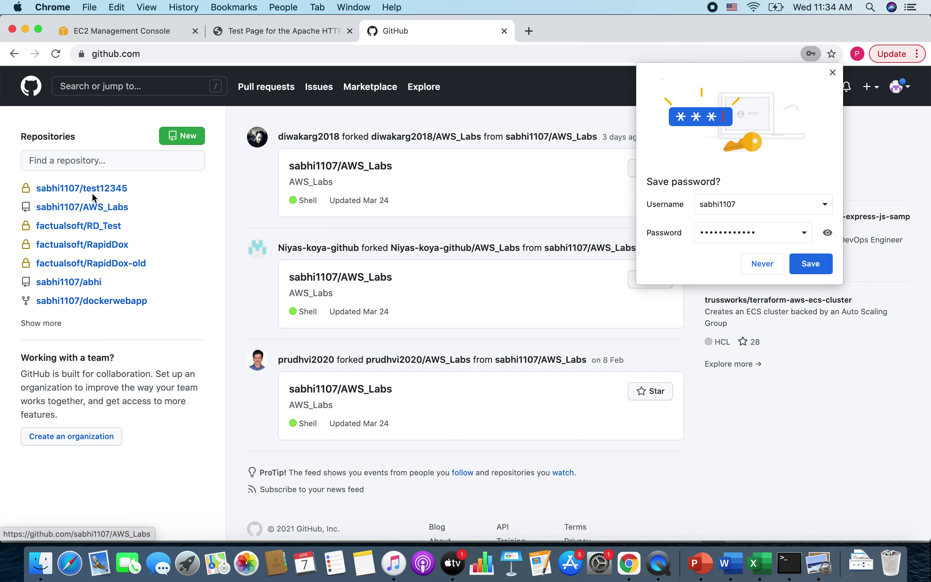
- Open the AWS_Labs repository and view index.html with its 'Welcome to my channel LGTICW' line
{"action": "left_click", "coordinate": [91, 206]}
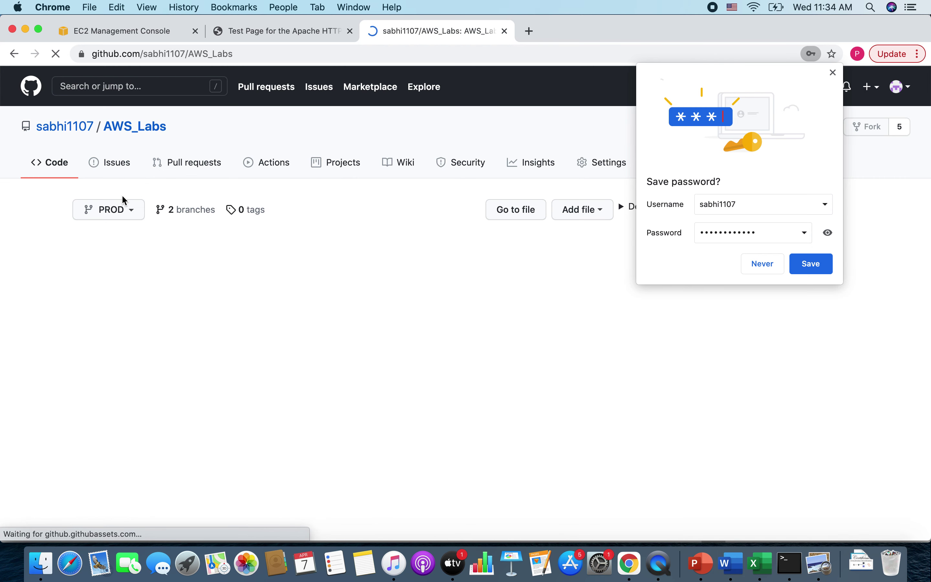
{"action": "left_click", "coordinate": [811, 265]}
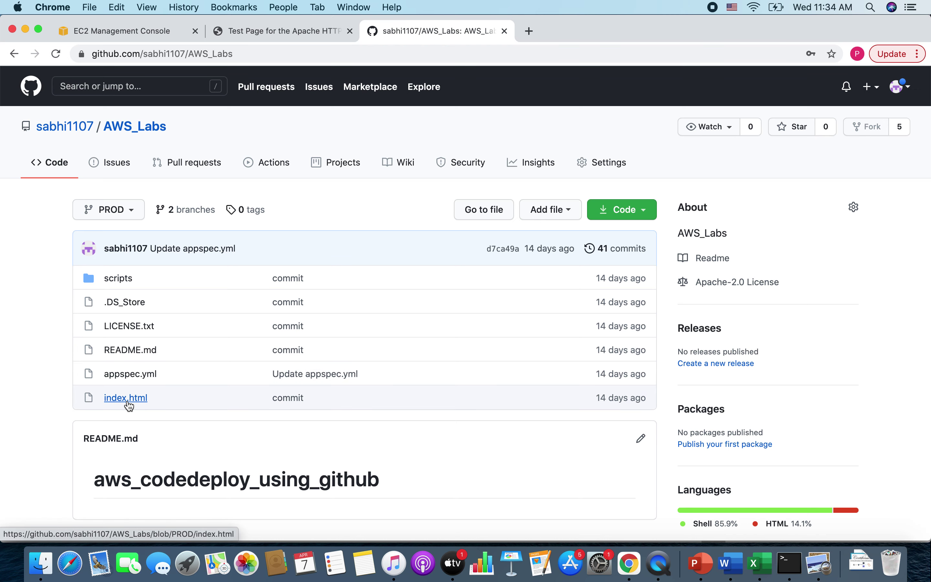
{"action": "left_click", "coordinate": [127, 398]}
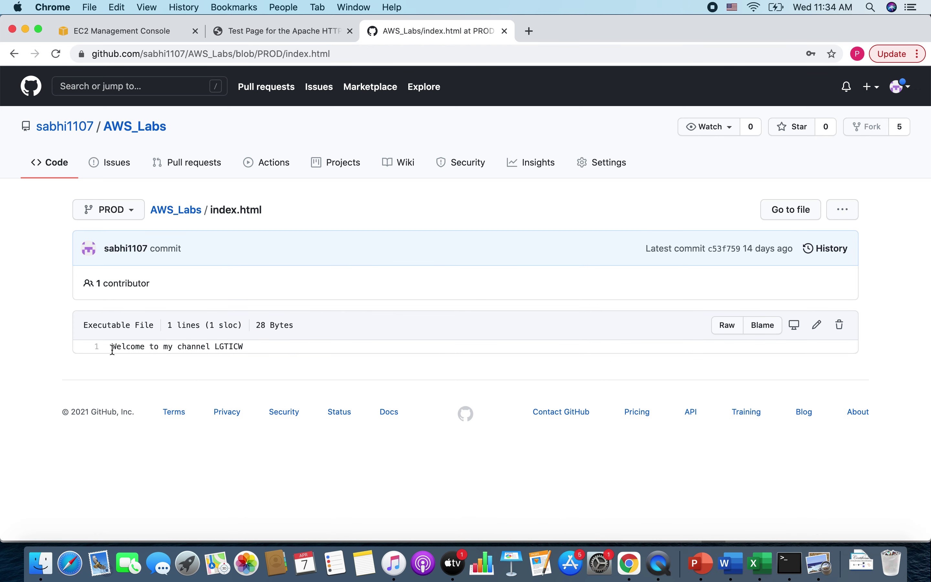
{"action": "left_click_drag", "start_coordinate": [112, 350], "coordinate": [250, 348]}
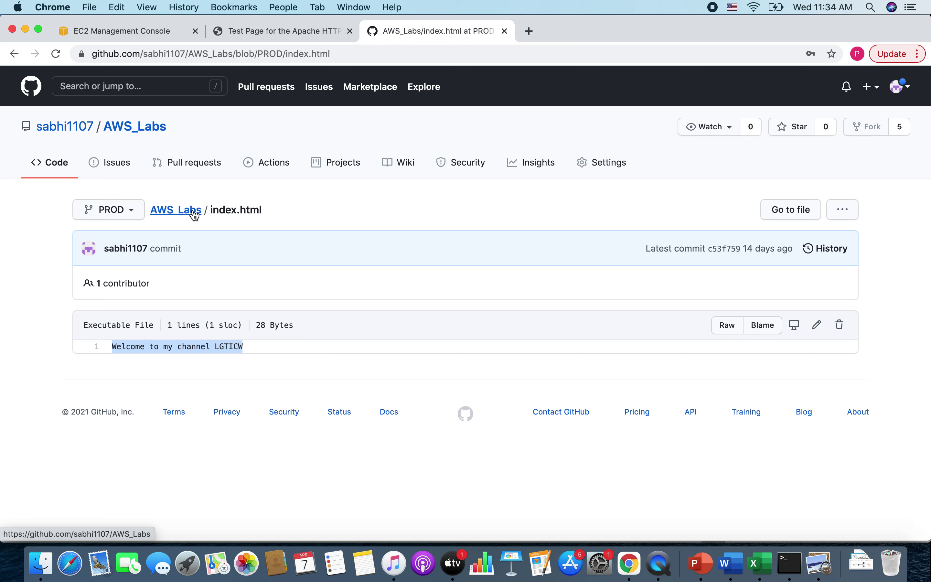
{"action": "left_click", "coordinate": [169, 214]}
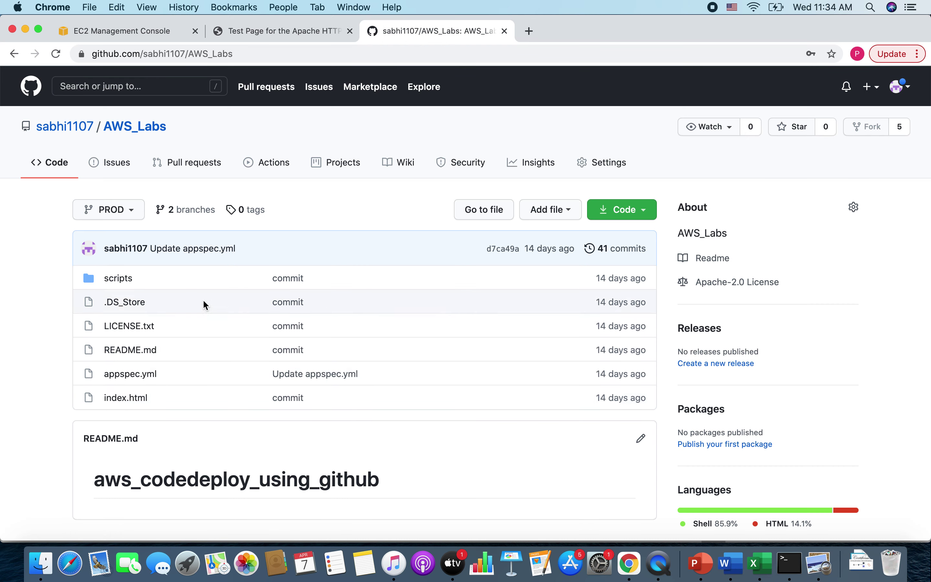
{"action": "left_click_drag", "start_coordinate": [140, 479], "coordinate": [368, 479]}
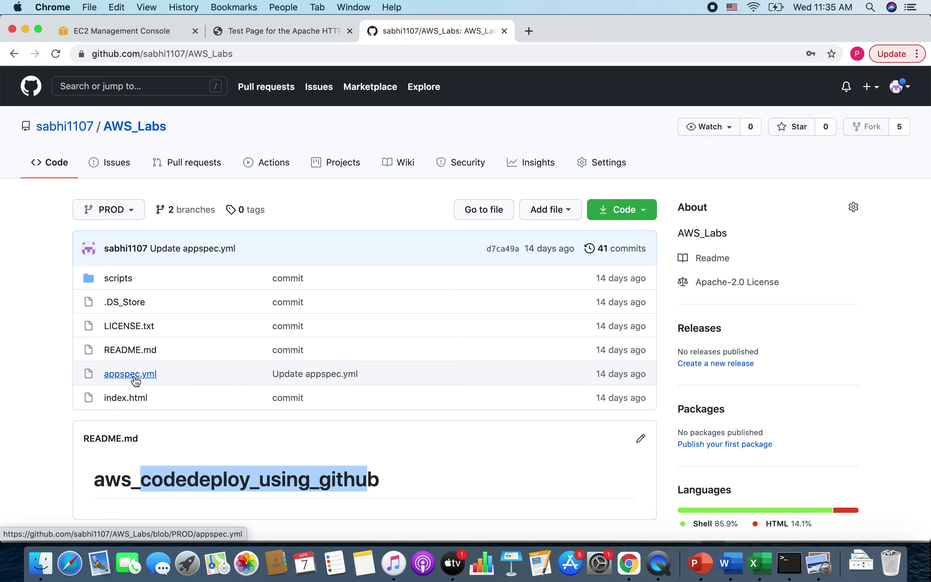
- Open appspec.yml and review its header lines, including os: linux
{"action": "left_click", "coordinate": [135, 377]}
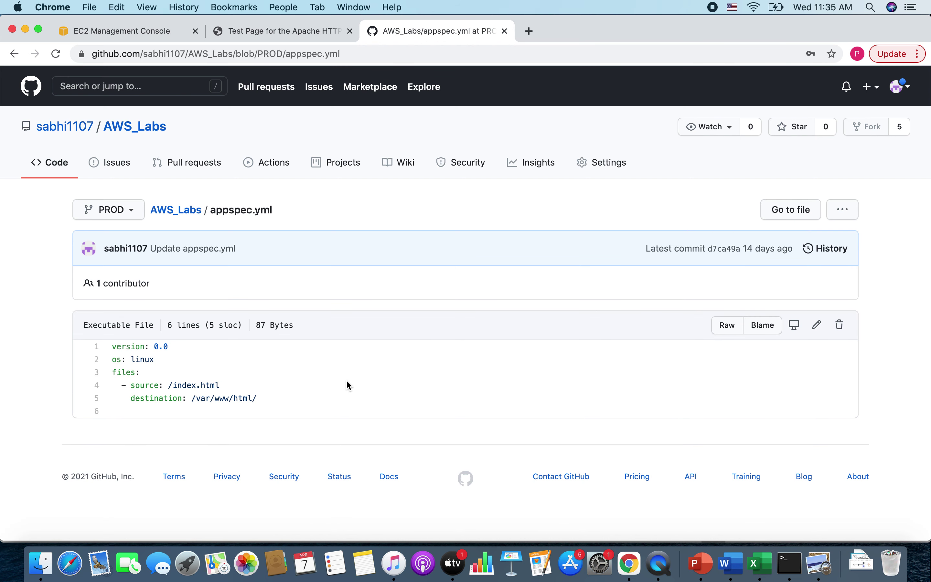
{"action": "left_click_drag", "start_coordinate": [113, 350], "coordinate": [280, 407]}
{"action": "left_click", "coordinate": [280, 408]}
{"action": "left_click_drag", "start_coordinate": [113, 359], "coordinate": [168, 362]}
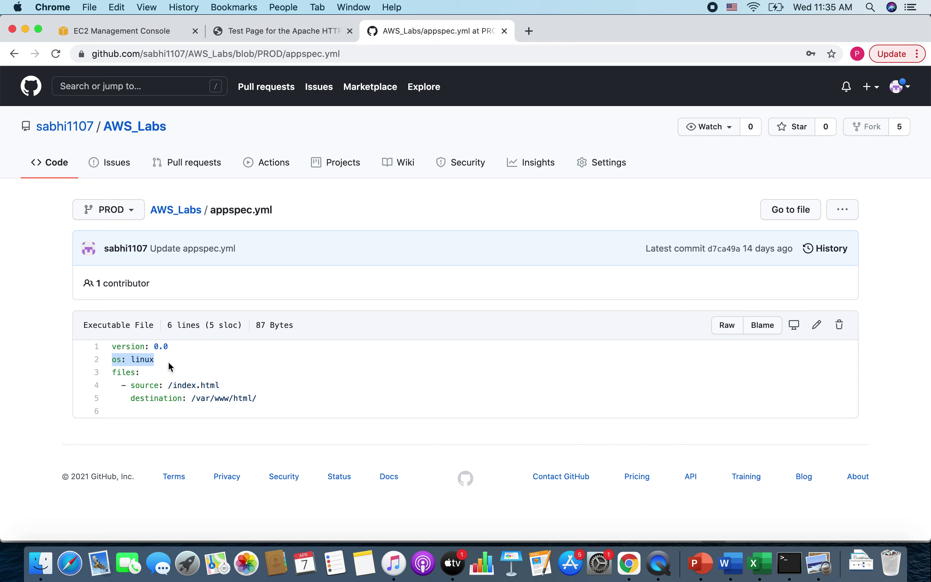
{"action": "left_click", "coordinate": [168, 362]}
{"action": "left_click_drag", "start_coordinate": [131, 359], "coordinate": [182, 360]}
- Review the appspec.yml files section copying /index.html to /var/www/html/
{"action": "left_click_drag", "start_coordinate": [117, 372], "coordinate": [226, 391]}
{"action": "left_click", "coordinate": [226, 392]}
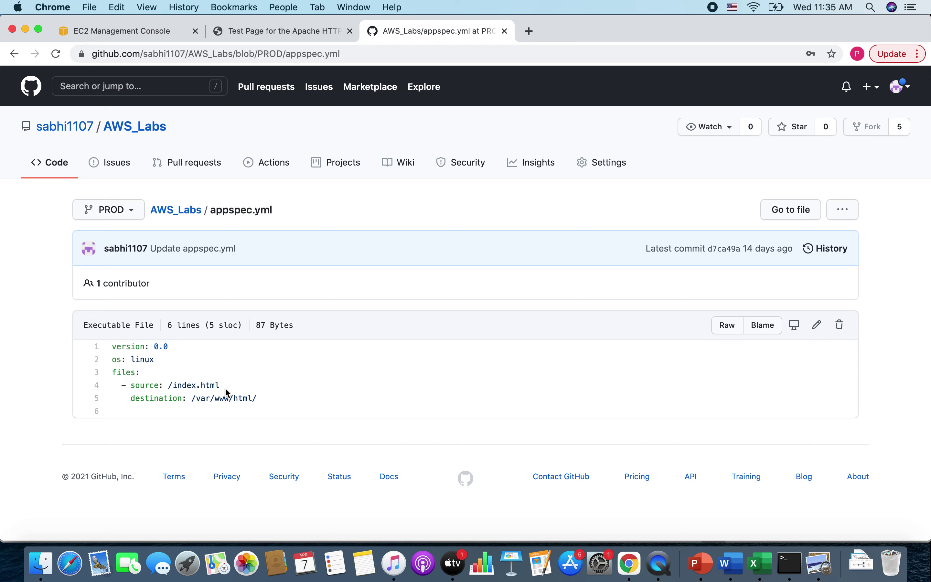
{"action": "left_click_drag", "start_coordinate": [170, 387], "coordinate": [232, 392]}
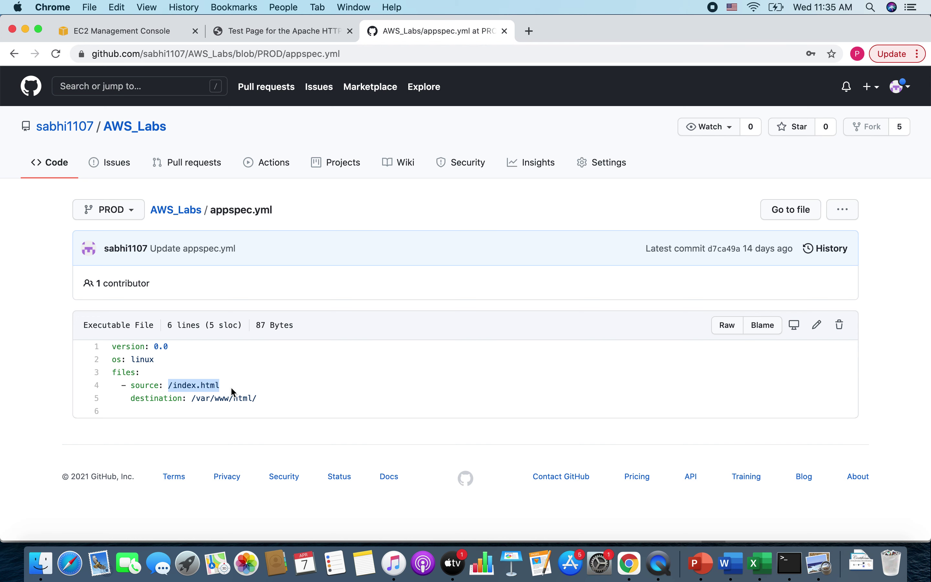
{"action": "left_click", "coordinate": [233, 393]}
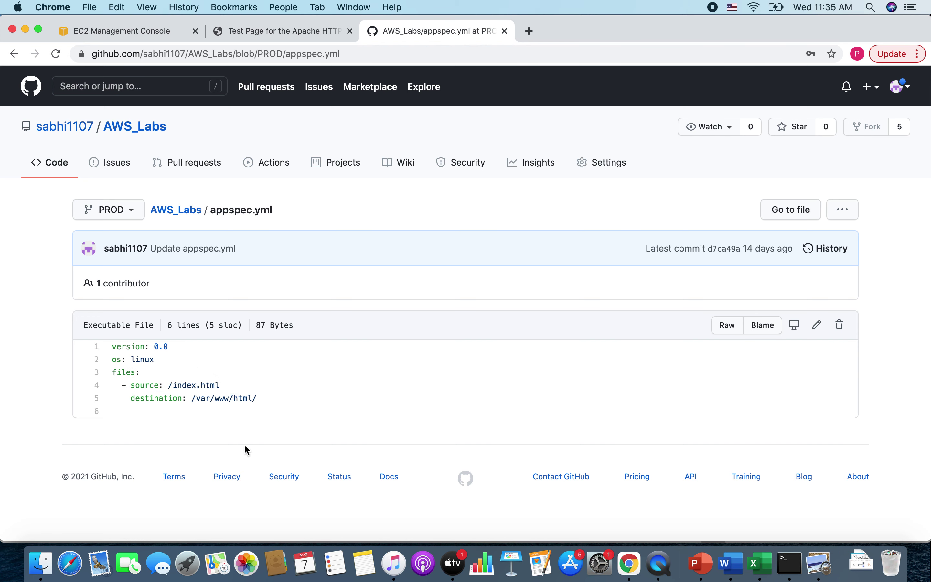
{"action": "left_click_drag", "start_coordinate": [156, 396], "coordinate": [293, 400]}
{"action": "left_click", "coordinate": [293, 400]}
{"action": "mouse_move", "coordinate": [192, 398]}
{"action": "left_mouse_down"}
{"action": "mouse_move", "coordinate": [260, 402]}
{"action": "mouse_move", "coordinate": [203, 400]}
{"action": "left_mouse_up"}
{"action": "left_click", "coordinate": [261, 403]}
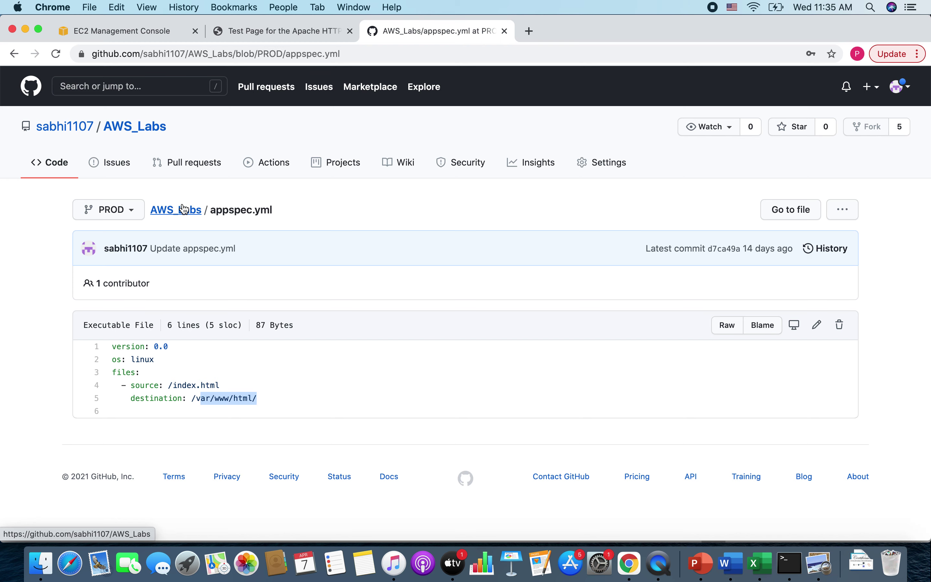
- Open CodeDeploy from the Services list in a new tab and switch to it
{"action": "left_click", "coordinate": [155, 31]}
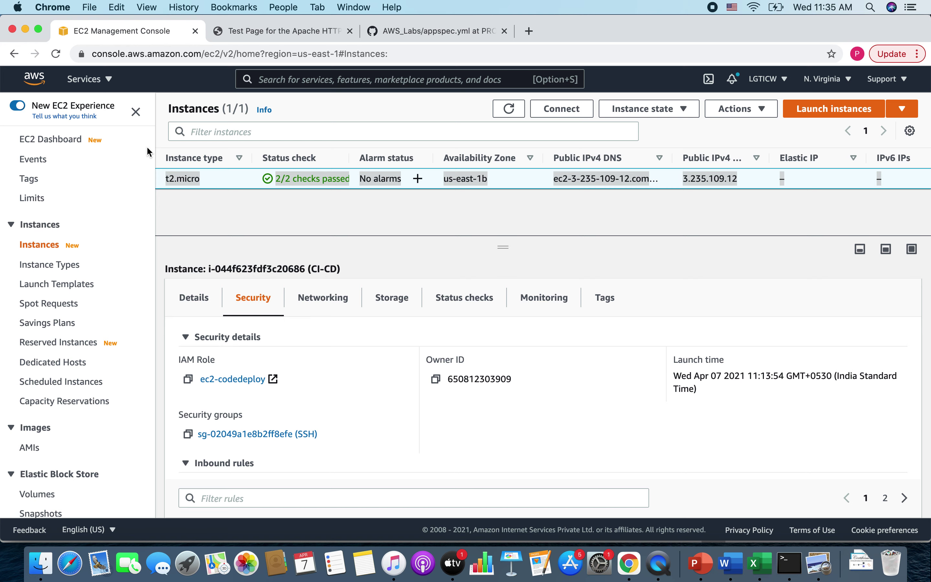
{"action": "left_click", "coordinate": [102, 85]}
{"action": "scroll", "coordinate": [288, 357], "scroll_direction": "down", "scroll_amount": 10}
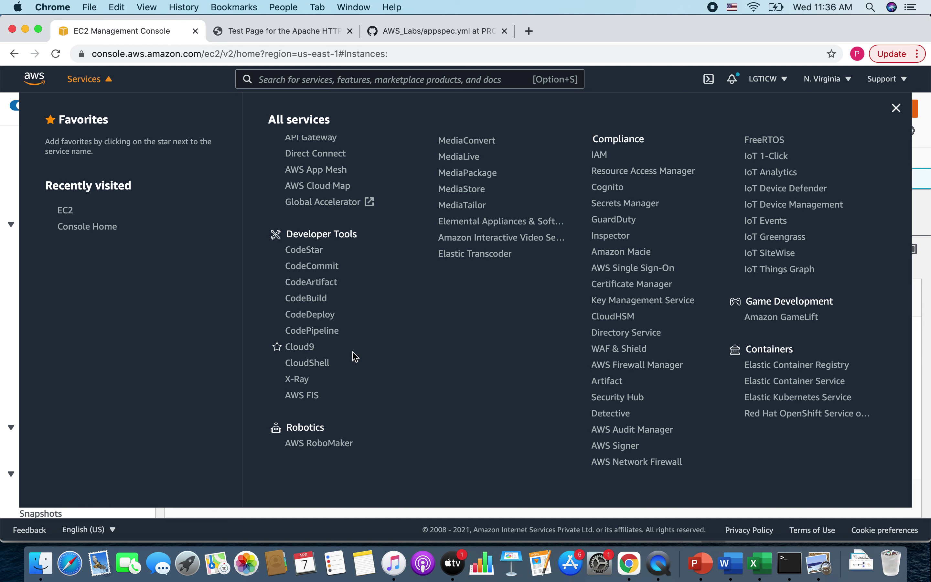
{"action": "right_click", "coordinate": [313, 316]}
{"action": "left_click", "coordinate": [304, 374]}
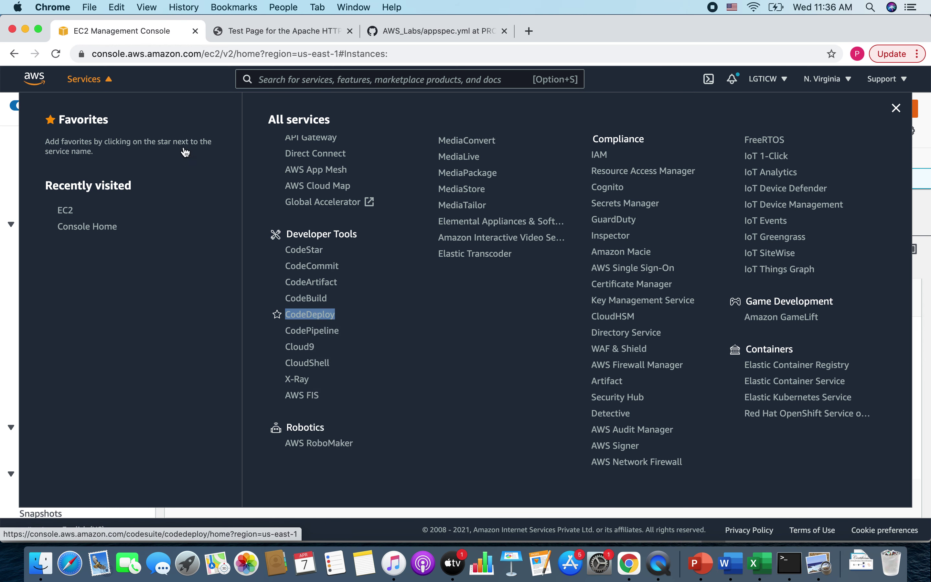
{"action": "left_click", "coordinate": [105, 78]}
{"action": "left_click", "coordinate": [290, 32]}
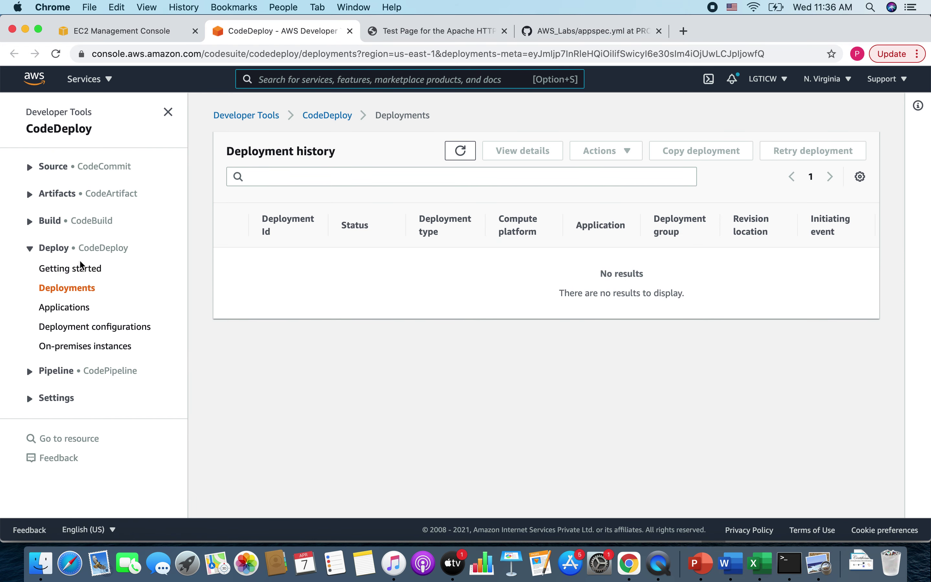
- Create the CodeDeploy application codedeploy-poc on the EC2/On-premises compute platform
{"action": "left_click", "coordinate": [79, 268]}
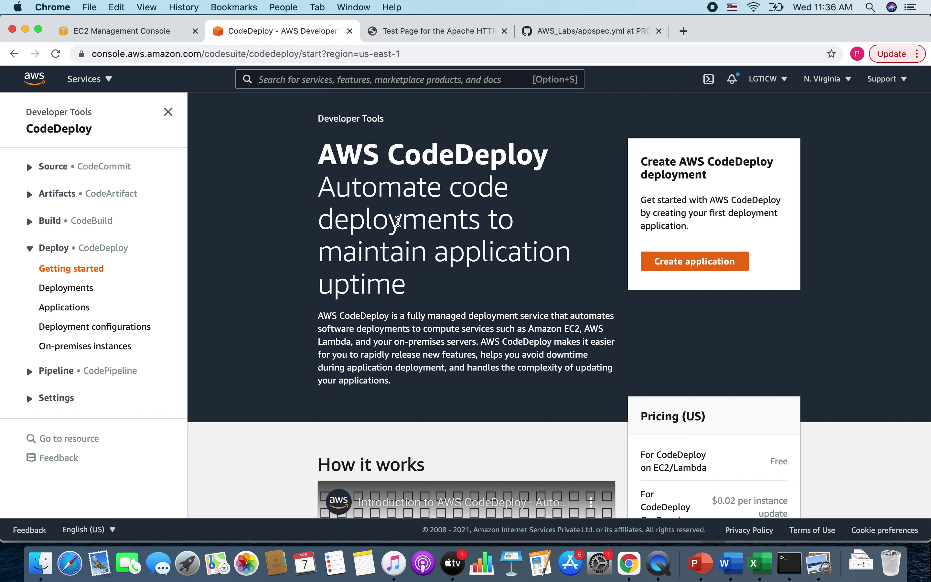
{"action": "left_click", "coordinate": [686, 269]}
{"action": "left_click", "coordinate": [184, 277]}
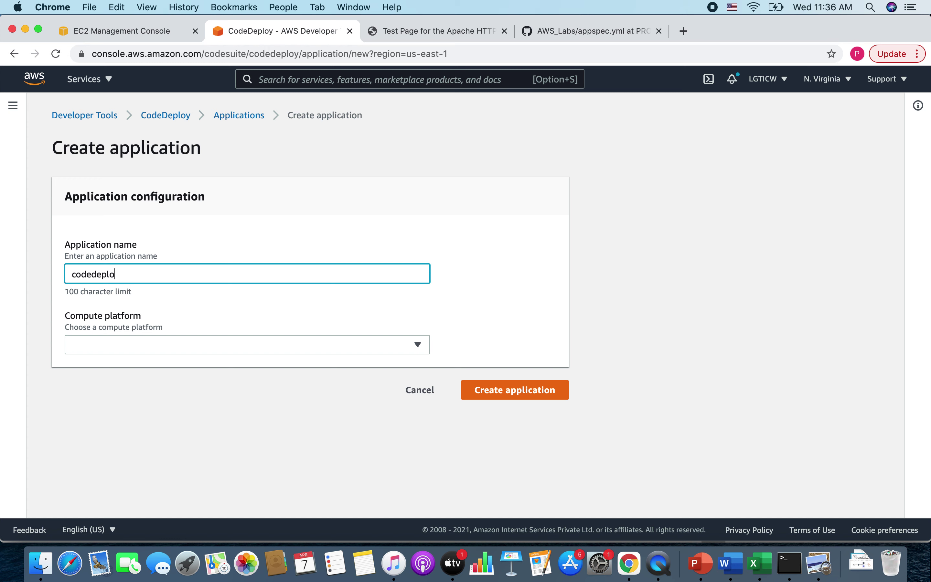
{"action": "left_click", "coordinate": [122, 346]}
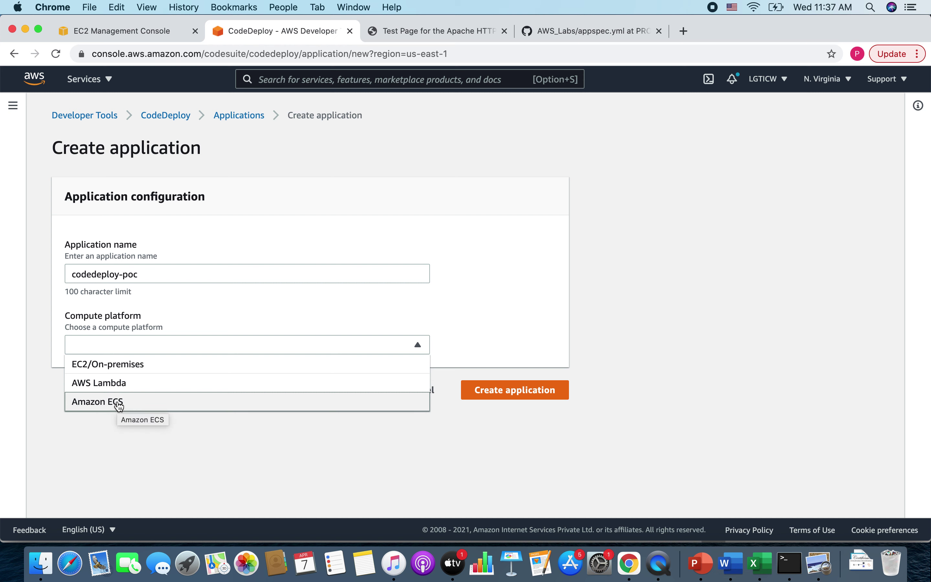
{"action": "left_click", "coordinate": [130, 370]}
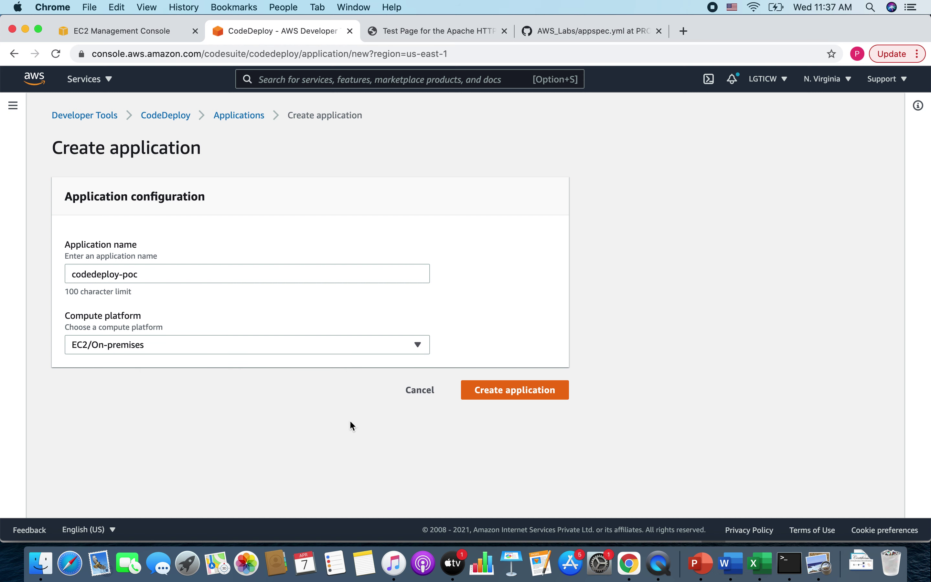
{"action": "left_click", "coordinate": [532, 385]}
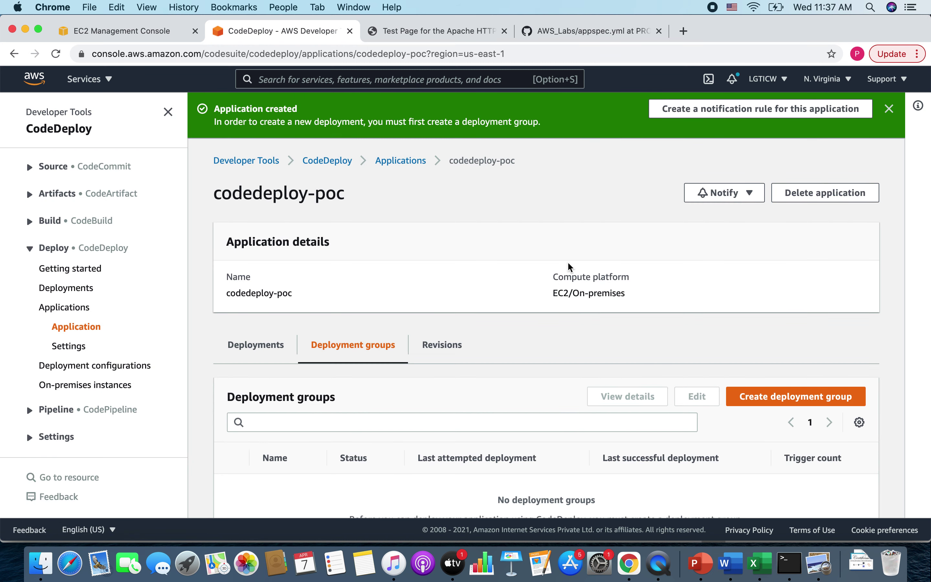
- Start a deployment group for codedeploy-poc, pasting codedeploy-poc as the group name
{"action": "scroll", "coordinate": [609, 388], "scroll_direction": "down", "scroll_amount": 3}
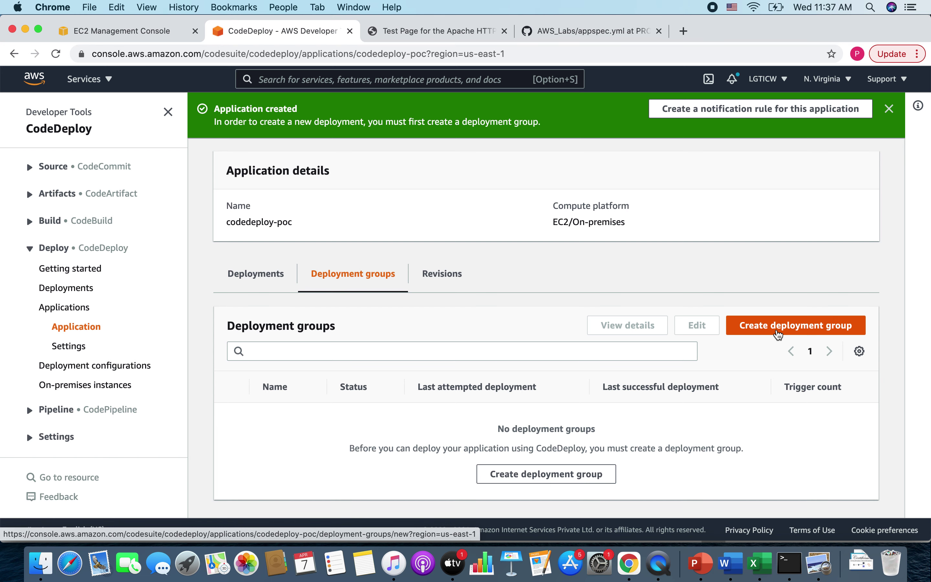
{"action": "left_click", "coordinate": [777, 334]}
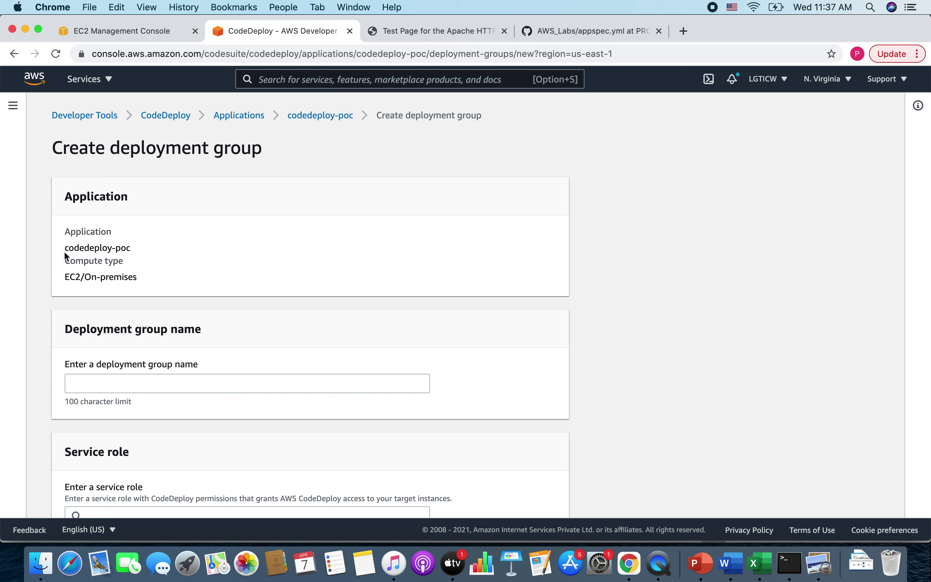
{"action": "left_click_drag", "start_coordinate": [64, 250], "coordinate": [139, 250]}
{"action": "key", "text": "super+c"}
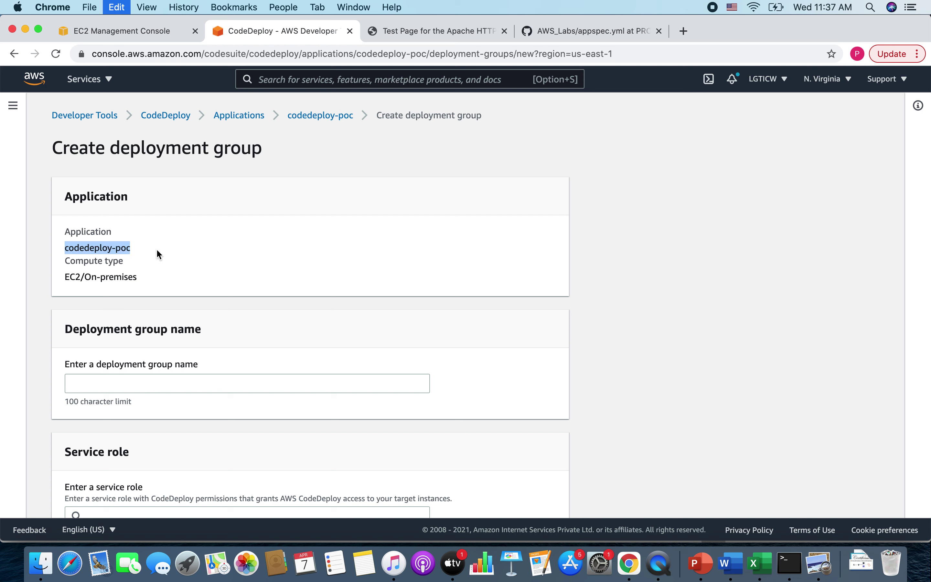
{"action": "left_click", "coordinate": [154, 384]}
{"action": "key", "text": "super+v"}
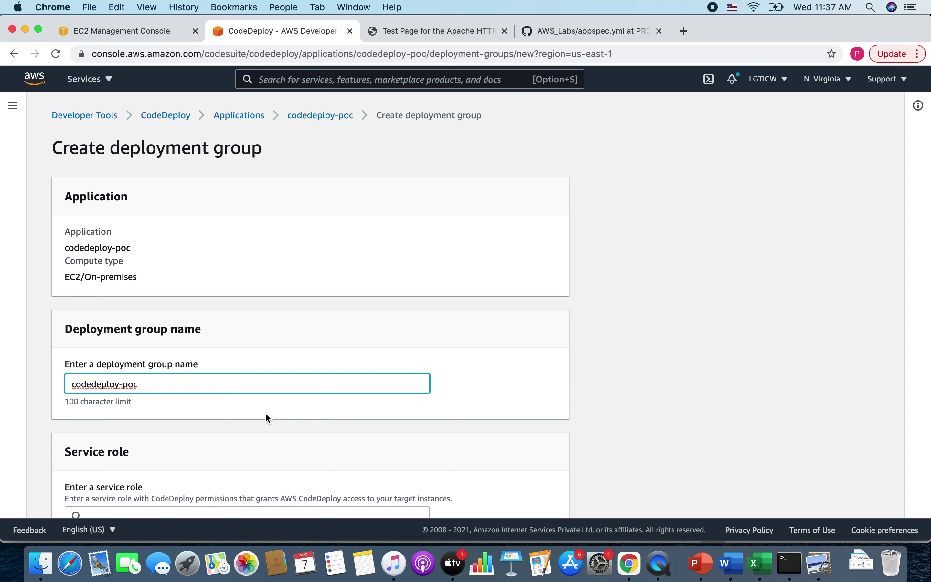
{"action": "scroll", "coordinate": [267, 416], "scroll_direction": "down", "scroll_amount": 3}
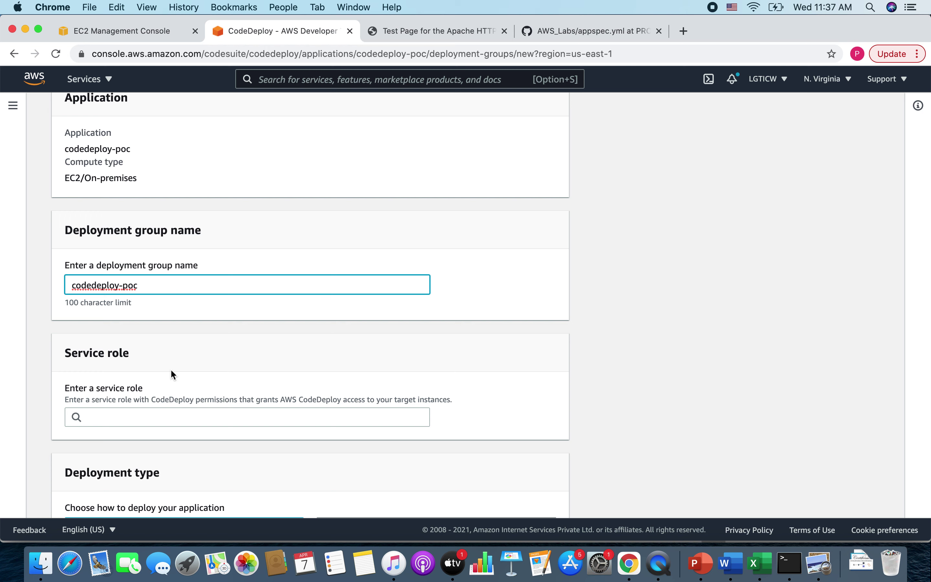
- Assign the ec2-codedeploy service role and target Amazon EC2 instances
{"action": "left_click", "coordinate": [162, 421]}
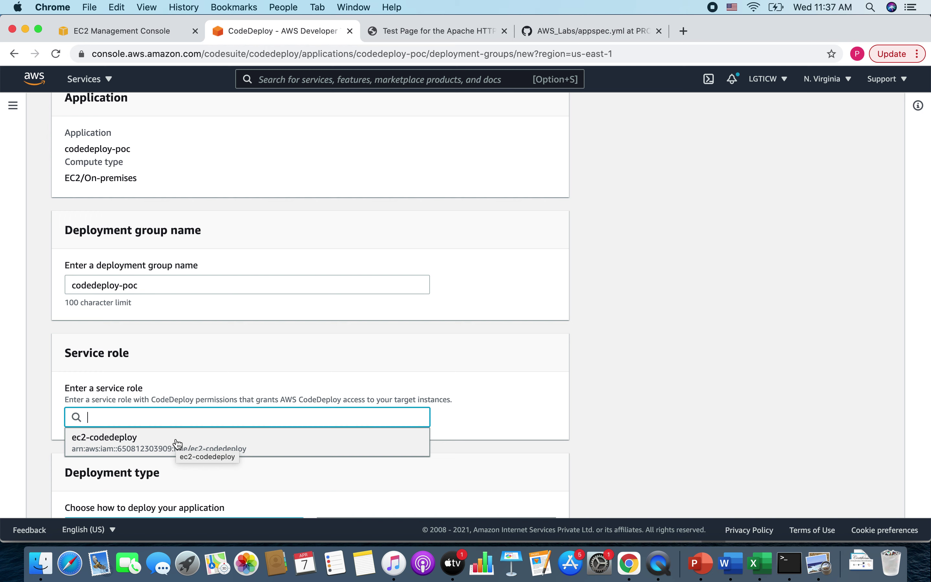
{"action": "left_click", "coordinate": [152, 446]}
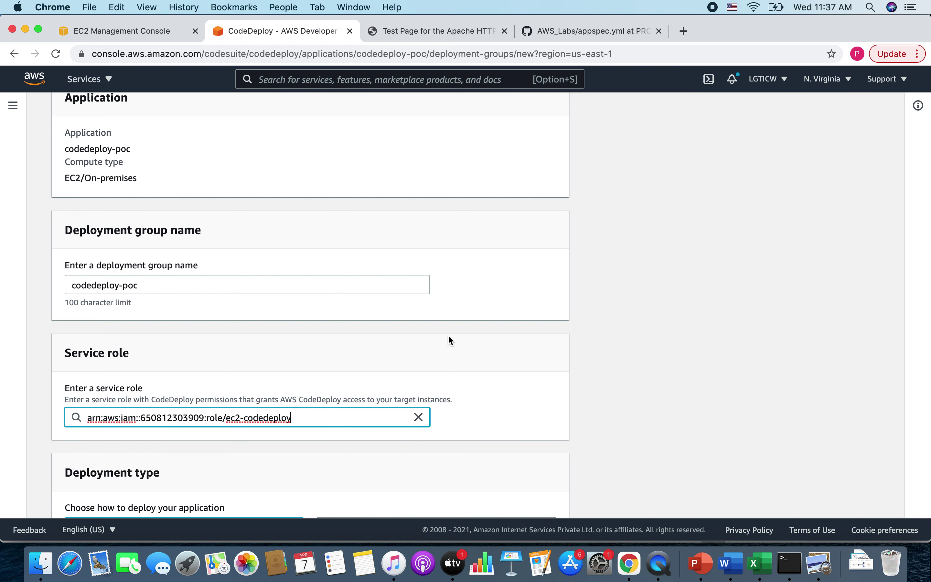
{"action": "scroll", "coordinate": [453, 342], "scroll_direction": "down", "scroll_amount": 5}
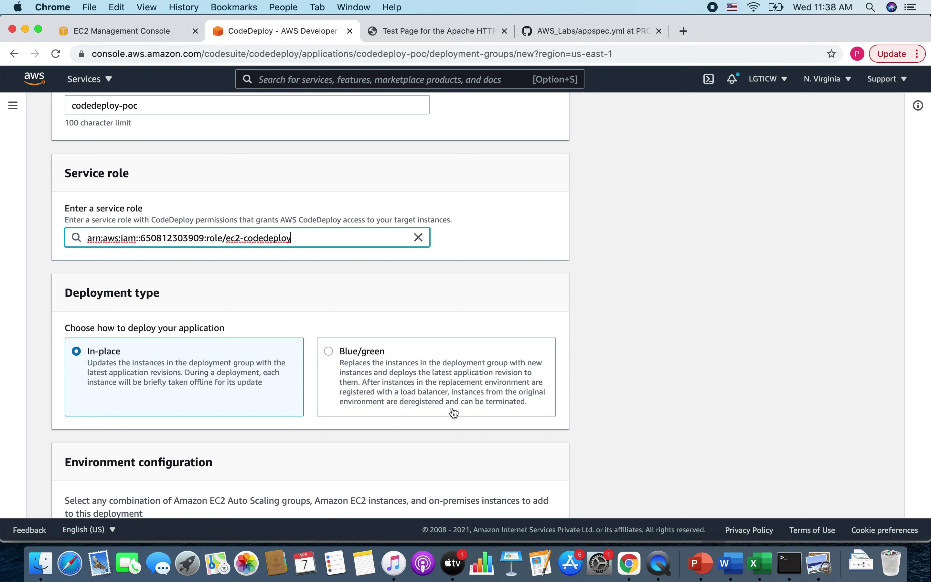
{"action": "scroll", "coordinate": [453, 411], "scroll_direction": "down", "scroll_amount": 2}
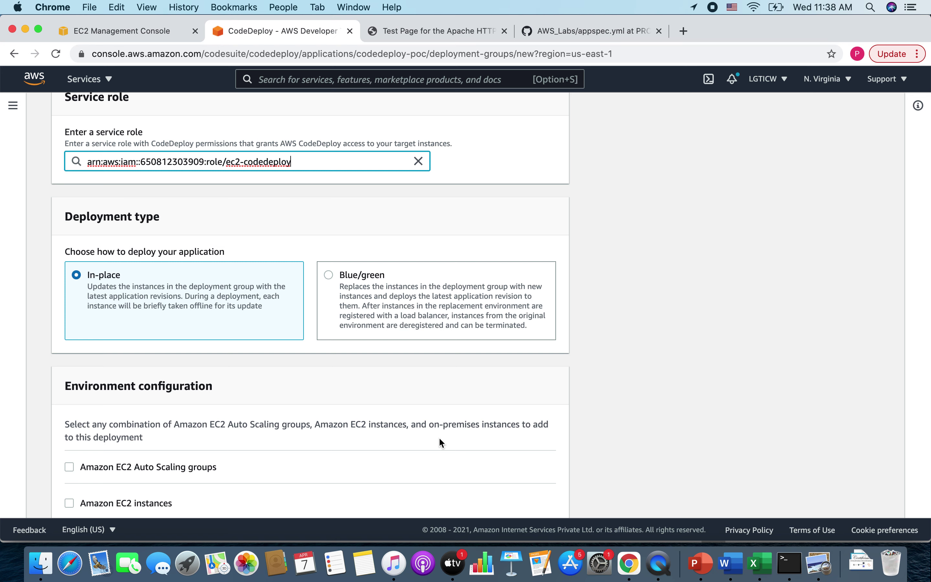
{"action": "scroll", "coordinate": [441, 442], "scroll_direction": "down", "scroll_amount": 2}
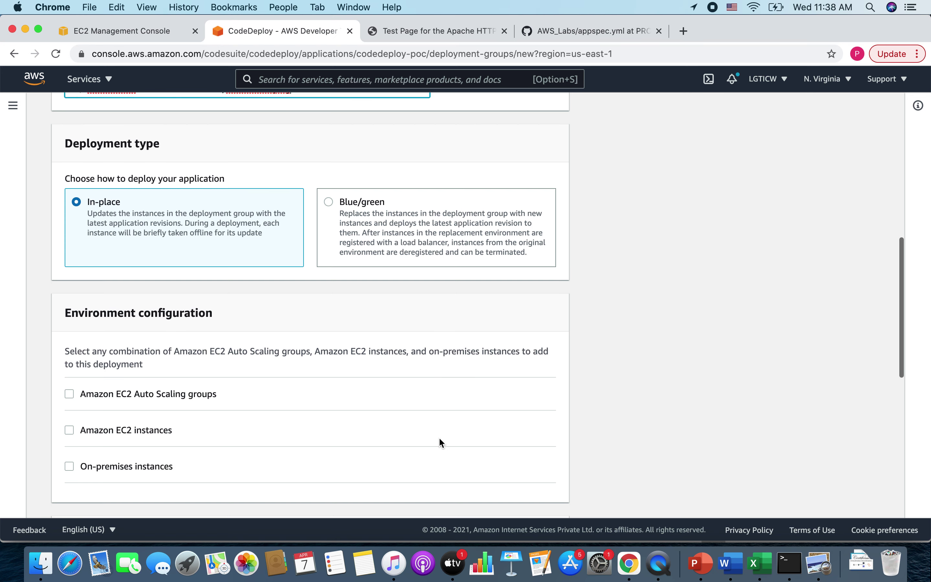
{"action": "scroll", "coordinate": [213, 414], "scroll_direction": "down", "scroll_amount": 2}
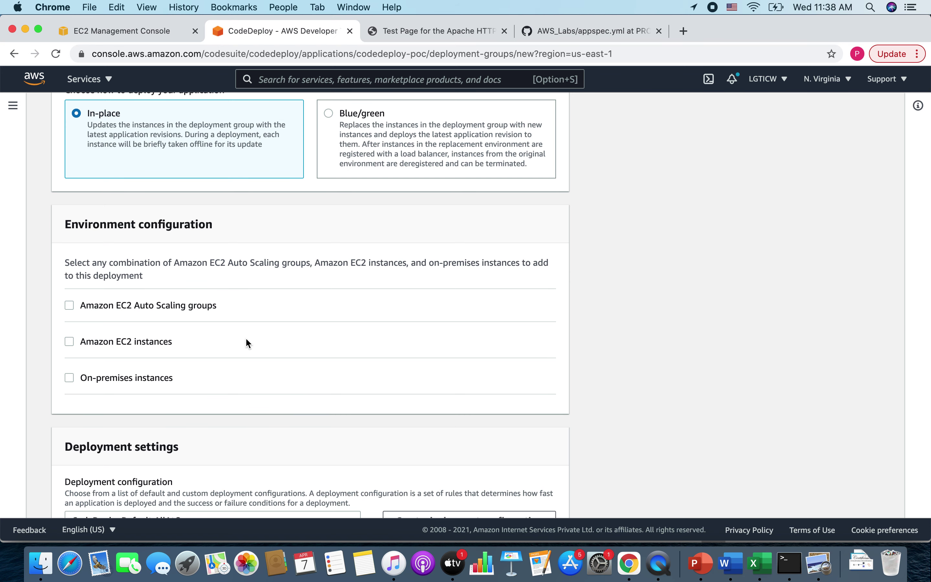
{"action": "left_click", "coordinate": [171, 343]}
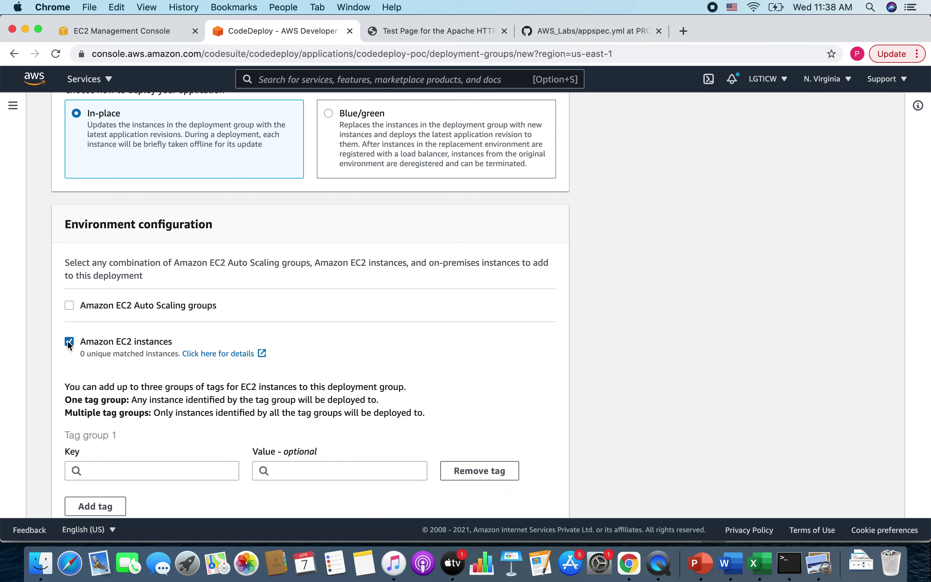
{"action": "scroll", "coordinate": [272, 375], "scroll_direction": "down", "scroll_amount": 2}
- Set Tag group 1 to Name = CI-CD, matching one instance, and scroll to agent settings
{"action": "left_click", "coordinate": [161, 389]}
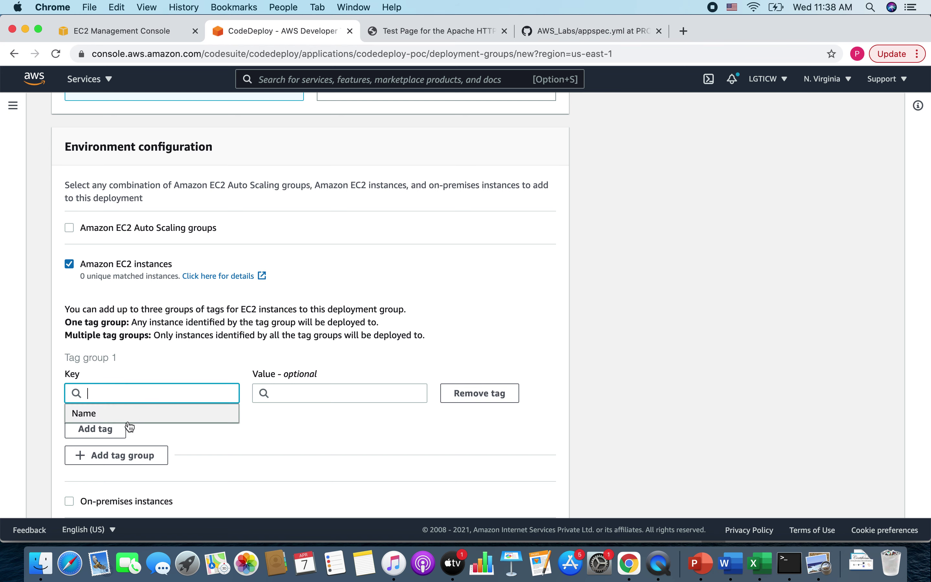
{"action": "left_click", "coordinate": [118, 418]}
{"action": "left_click", "coordinate": [332, 393]}
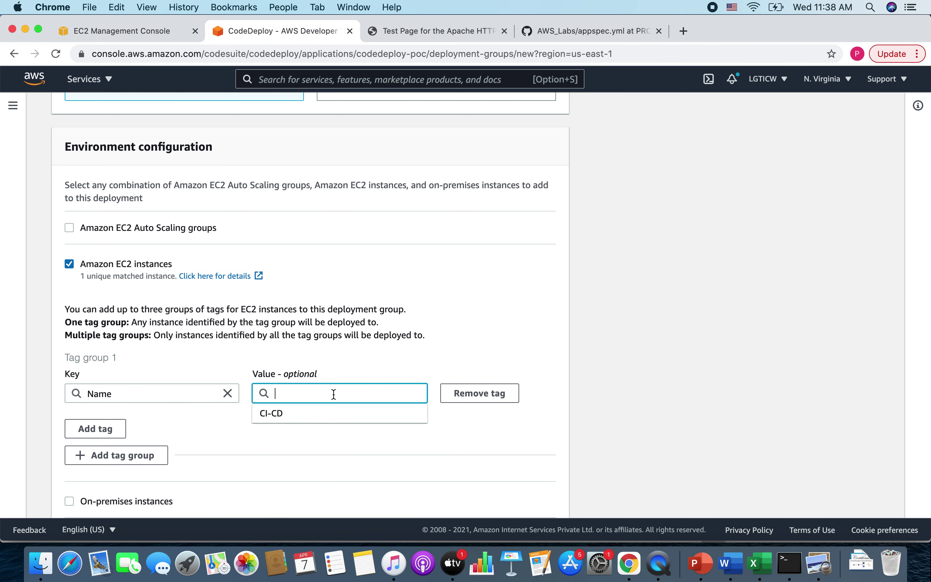
{"action": "left_click", "coordinate": [281, 421]}
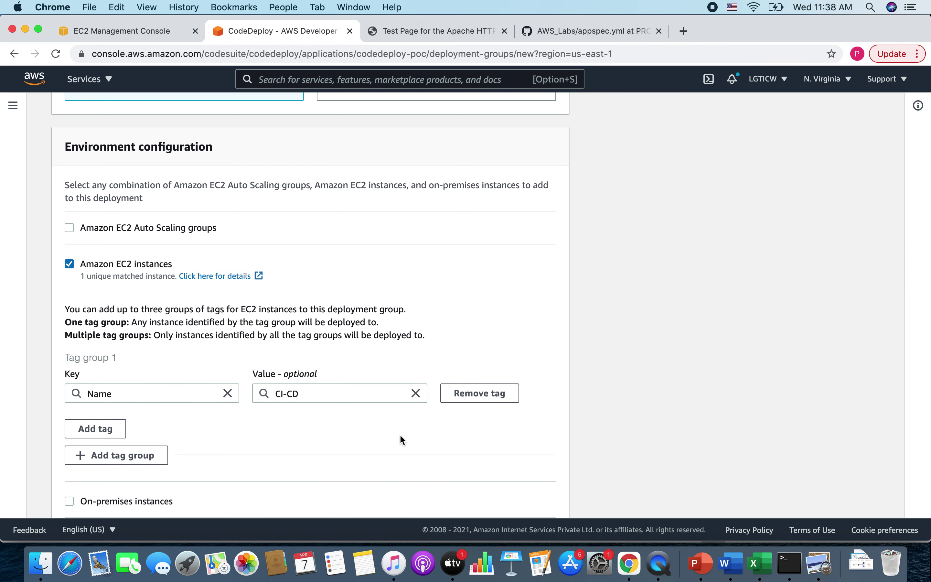
{"action": "scroll", "coordinate": [400, 436], "scroll_direction": "down", "scroll_amount": 3}
{"action": "scroll", "coordinate": [400, 436], "scroll_direction": "down", "scroll_amount": 3}
{"action": "scroll", "coordinate": [400, 439], "scroll_direction": "down", "scroll_amount": 1}
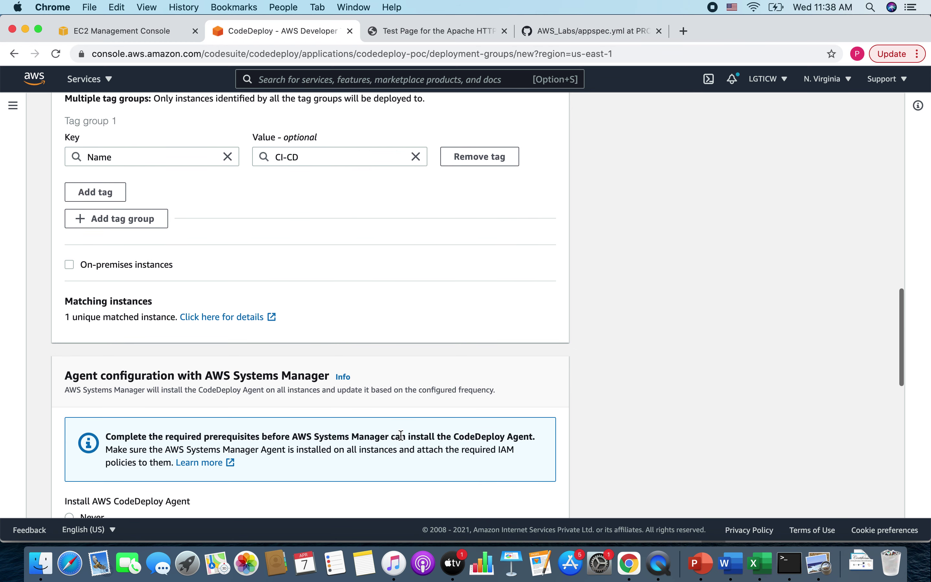
{"action": "scroll", "coordinate": [400, 438], "scroll_direction": "down", "scroll_amount": 5}
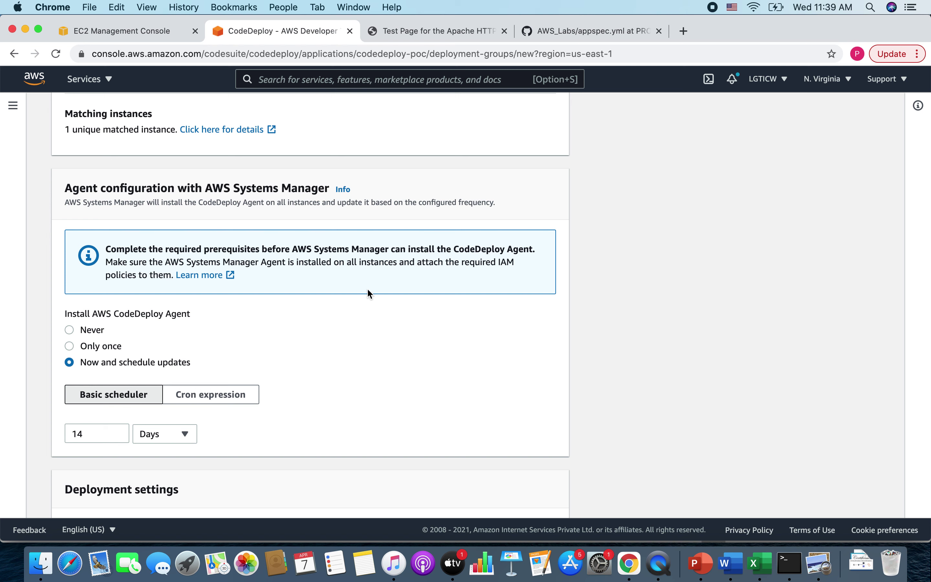
- Keep CodeDeployDefault.AllAtOnce as the deployment configuration after reviewing the Systems Manager note
{"action": "left_click_drag", "start_coordinate": [297, 249], "coordinate": [439, 251]}
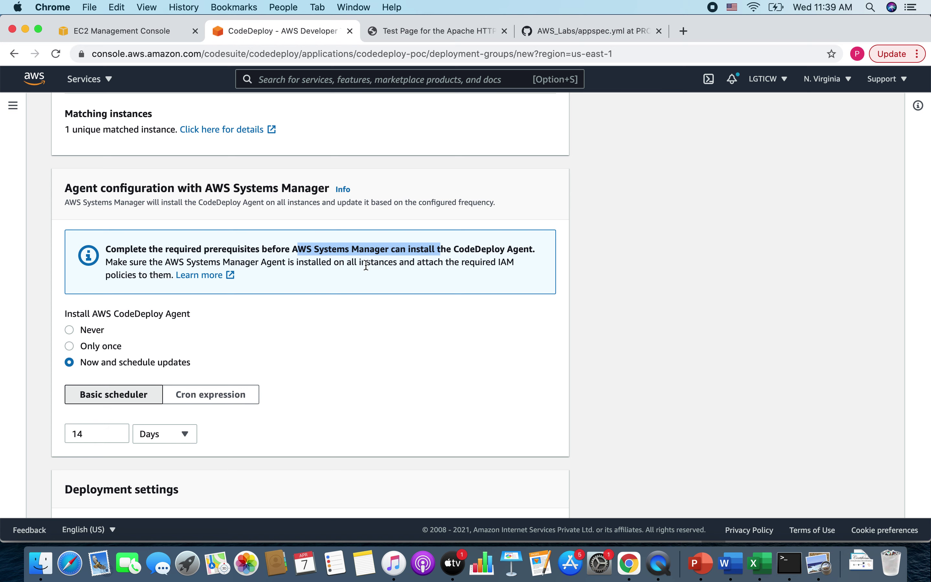
{"action": "scroll", "coordinate": [367, 353], "scroll_direction": "down", "scroll_amount": 6}
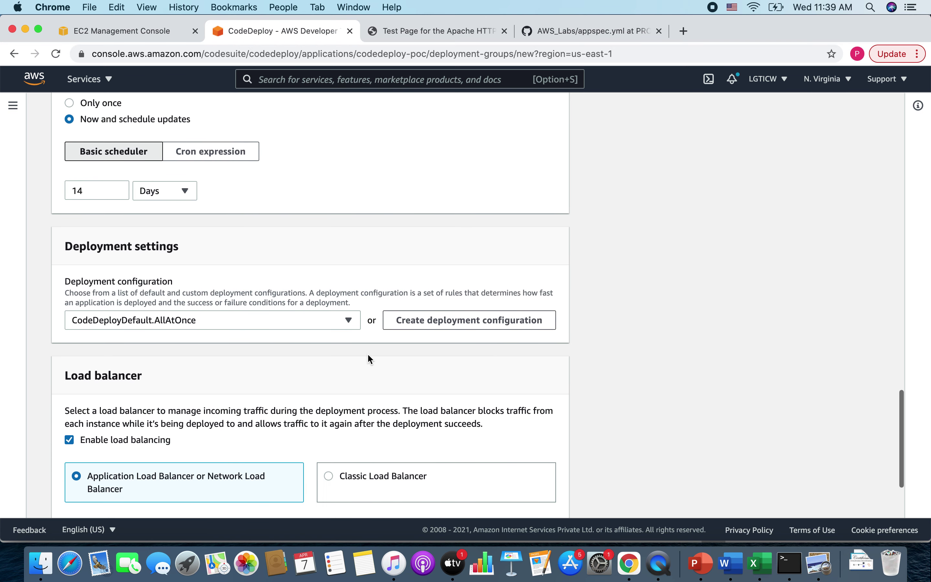
{"action": "left_click_drag", "start_coordinate": [73, 246], "coordinate": [183, 247]}
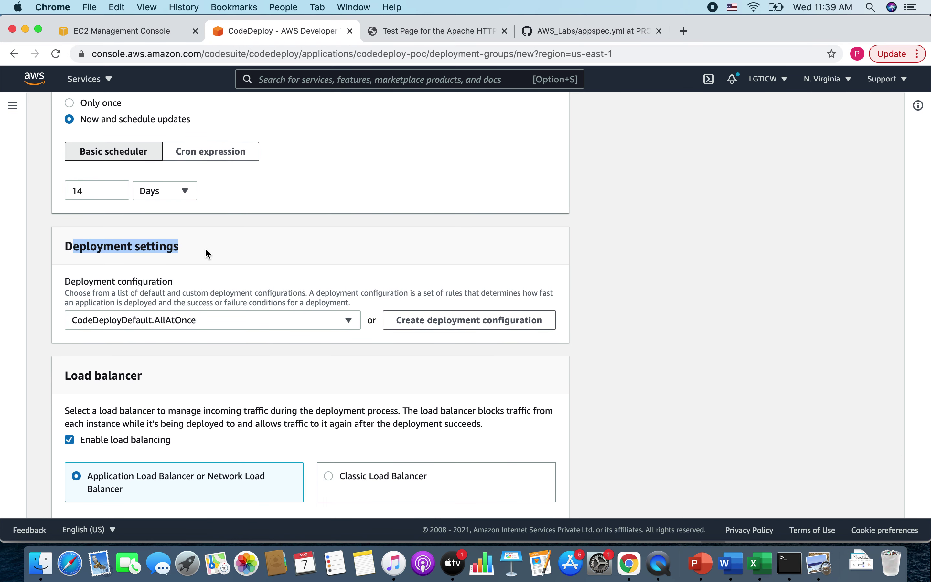
{"action": "left_click", "coordinate": [151, 319]}
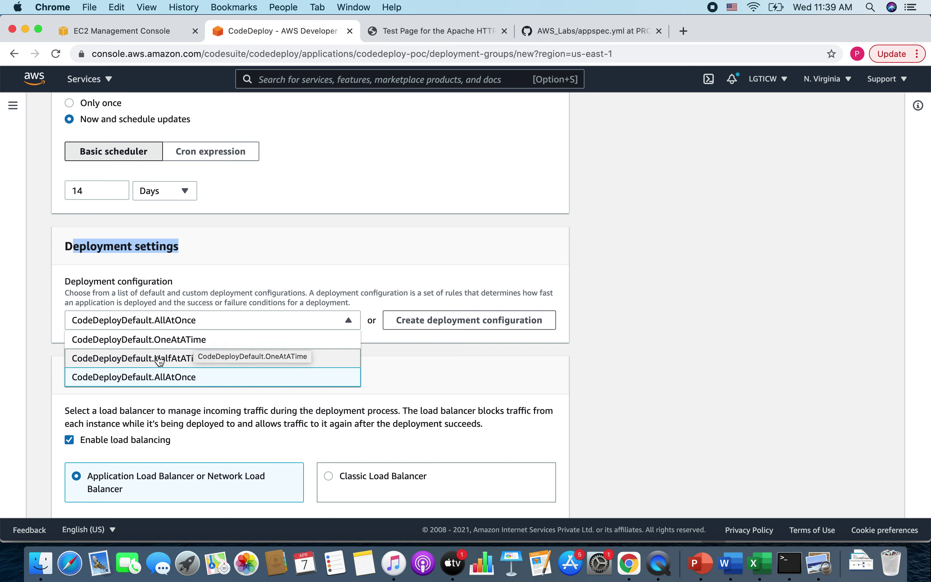
{"action": "left_click", "coordinate": [486, 361]}
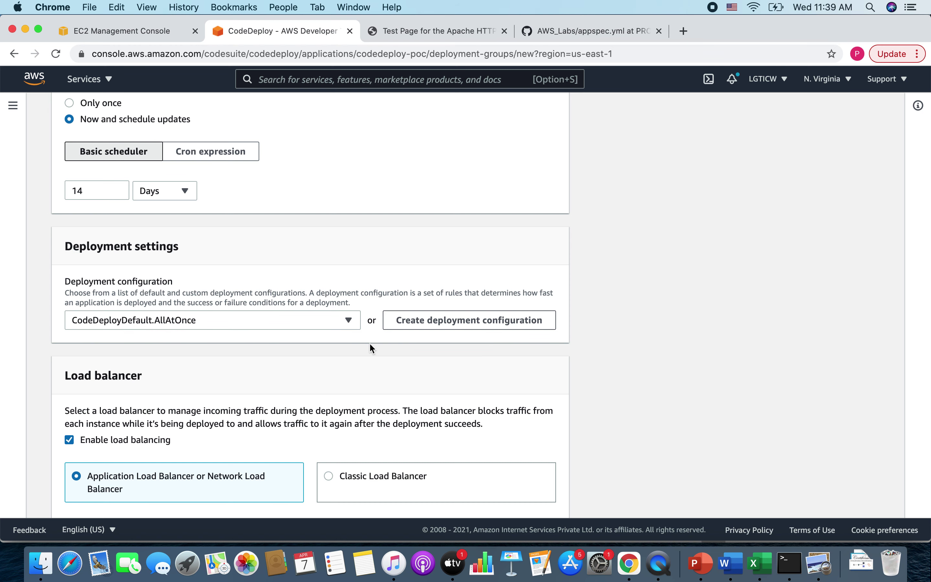
{"action": "scroll", "coordinate": [370, 346], "scroll_direction": "down", "scroll_amount": 3}
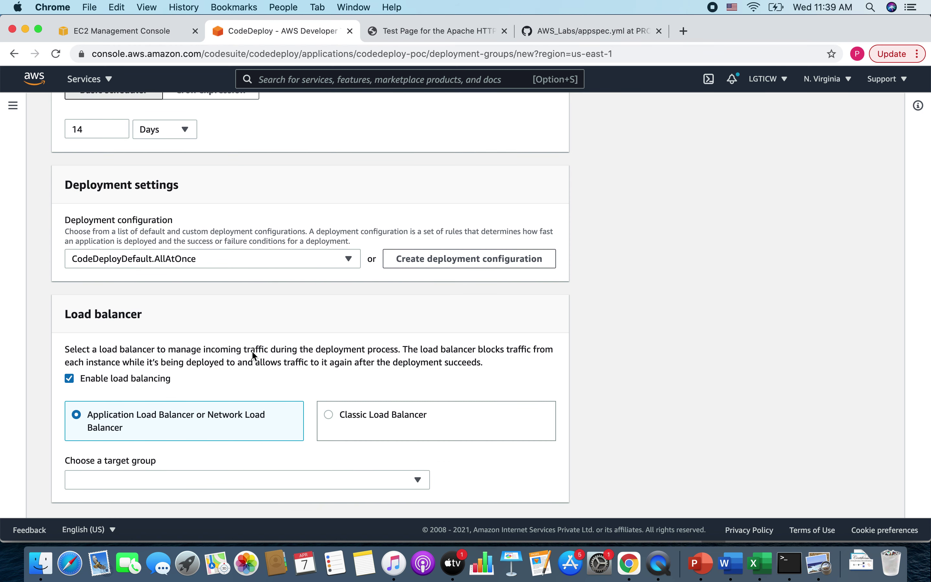
- Turn off load balancing, leave rollbacks disabled, and create the codedeploy-poc deployment group
{"action": "left_click", "coordinate": [69, 379]}
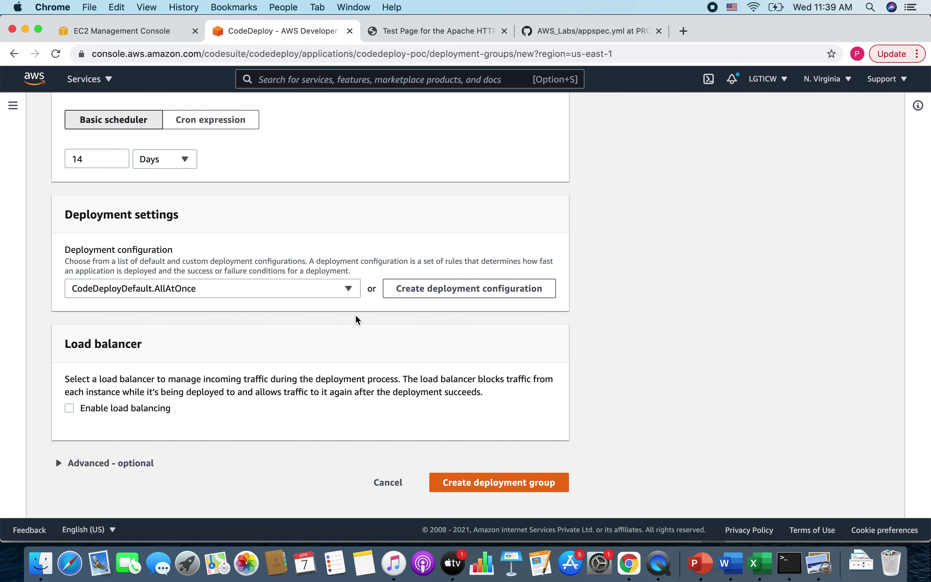
{"action": "left_click", "coordinate": [104, 463]}
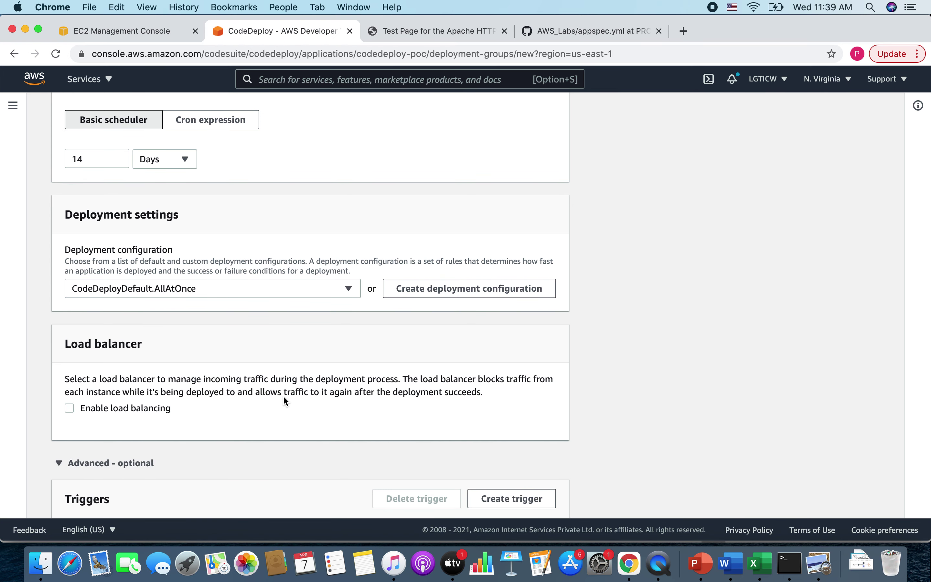
{"action": "scroll", "coordinate": [322, 397], "scroll_direction": "down", "scroll_amount": 4}
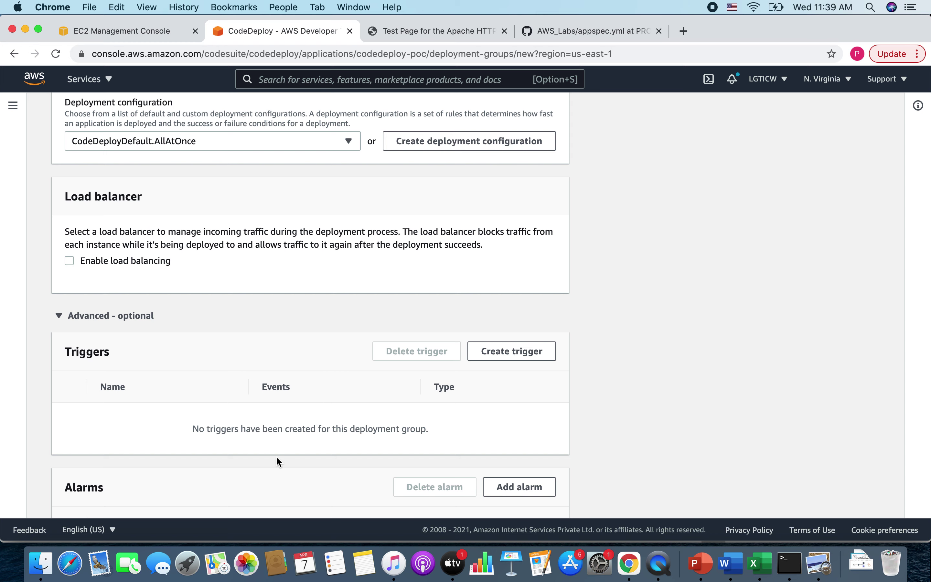
{"action": "scroll", "coordinate": [333, 422], "scroll_direction": "down", "scroll_amount": 2}
{"action": "scroll", "coordinate": [333, 417], "scroll_direction": "down", "scroll_amount": 2}
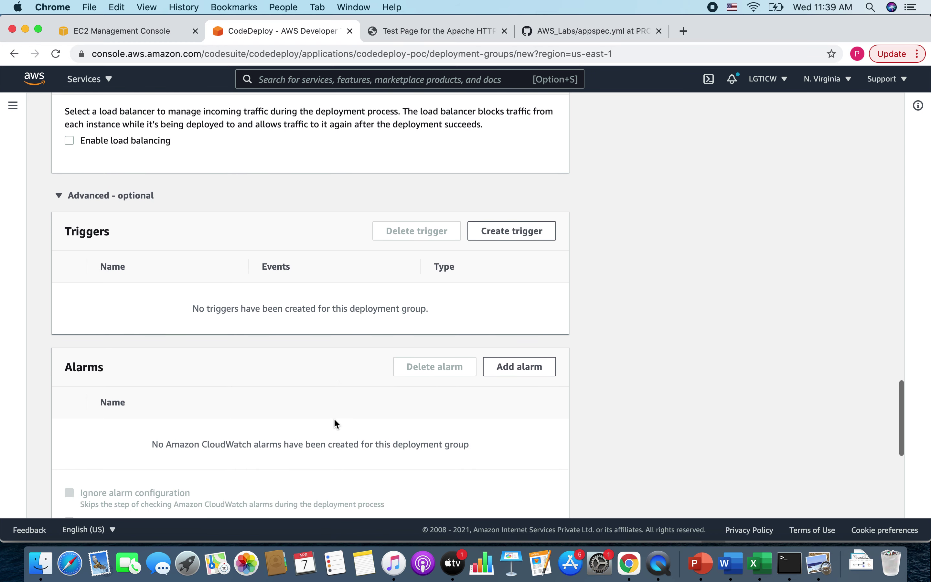
{"action": "scroll", "coordinate": [342, 482], "scroll_direction": "down", "scroll_amount": 5}
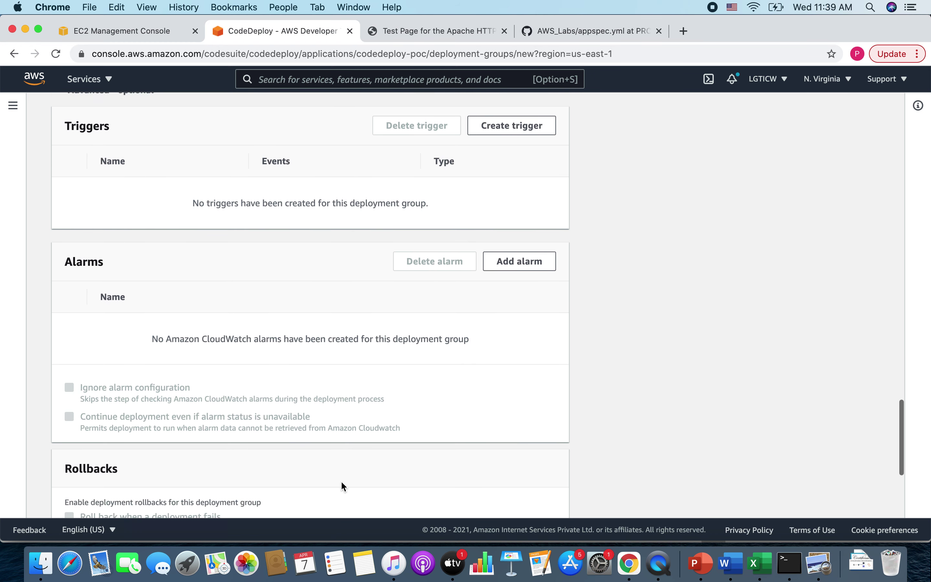
{"action": "scroll", "coordinate": [155, 406], "scroll_direction": "down", "scroll_amount": 2}
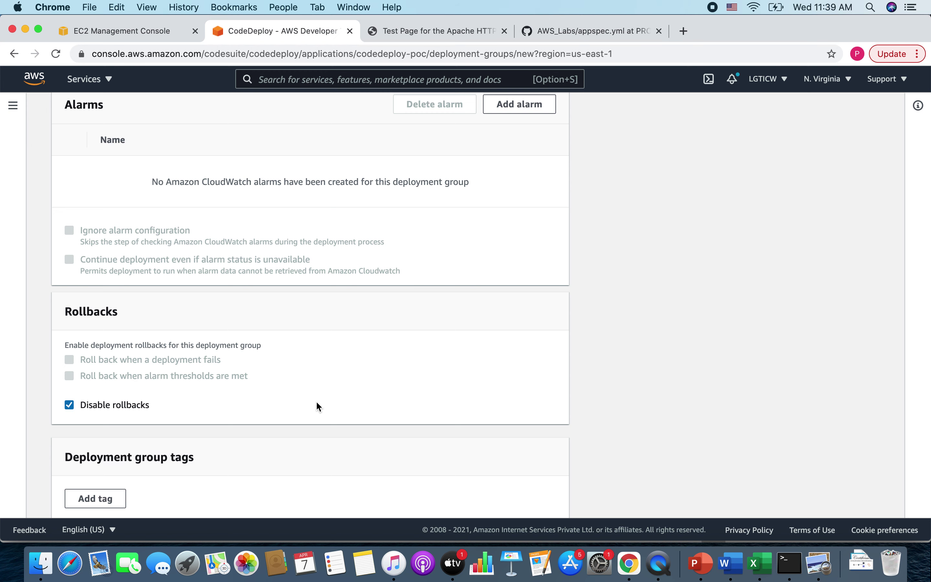
{"action": "scroll", "coordinate": [316, 403], "scroll_direction": "down", "scroll_amount": 3}
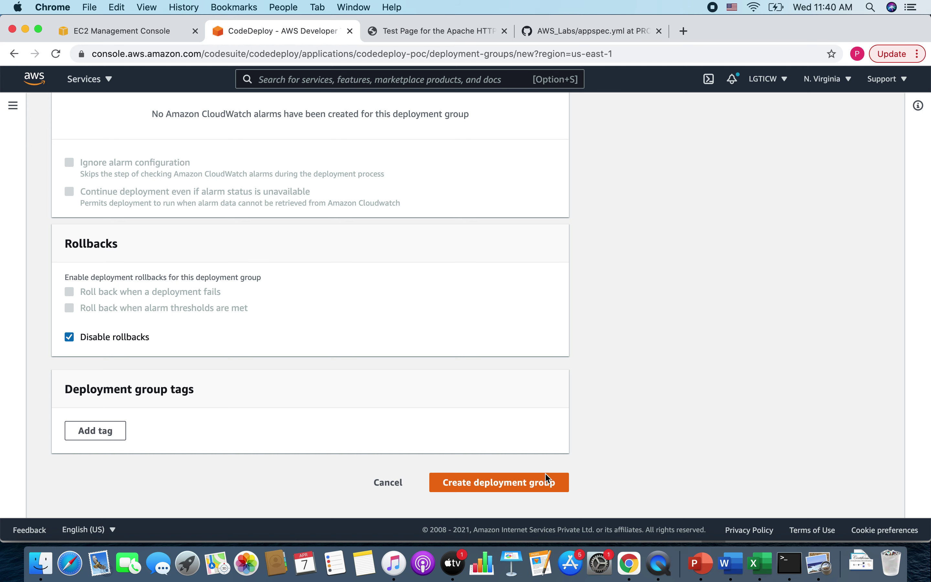
{"action": "left_click", "coordinate": [515, 487]}
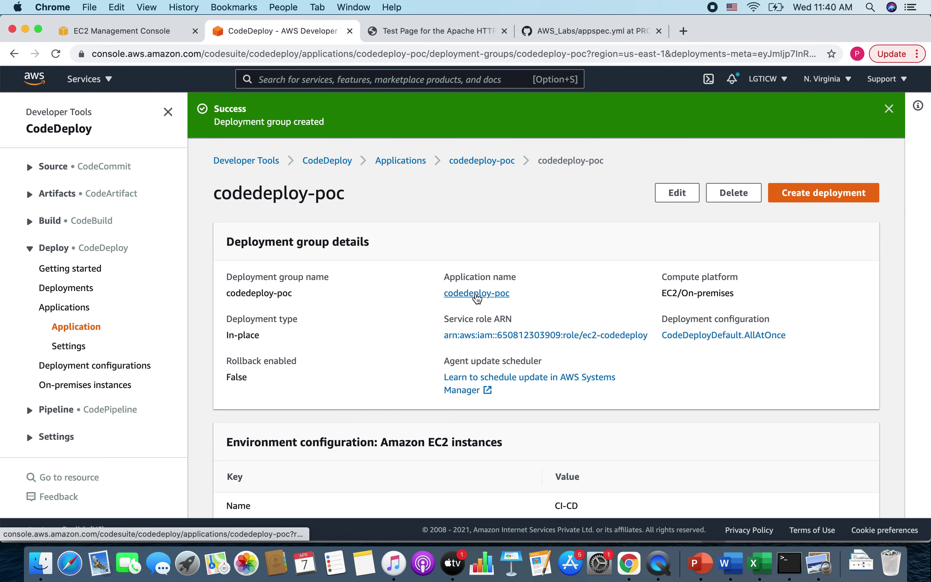
- Open the ec2-codedeploy service role in a new tab and review its AWSCodeDeployFullAccess and AWSCodeDeployRole policies
{"action": "right_click", "coordinate": [481, 337]}
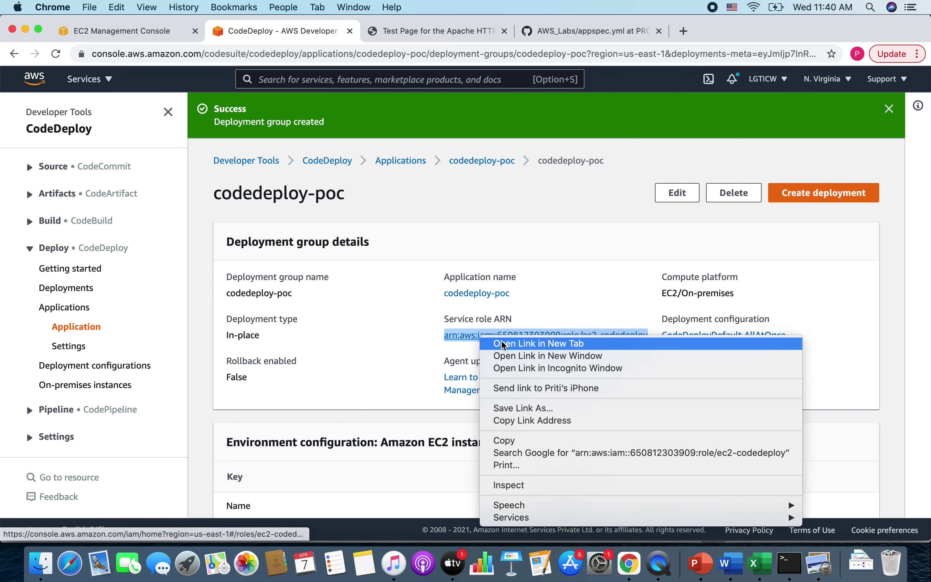
{"action": "left_click", "coordinate": [504, 343]}
{"action": "left_click", "coordinate": [410, 32]}
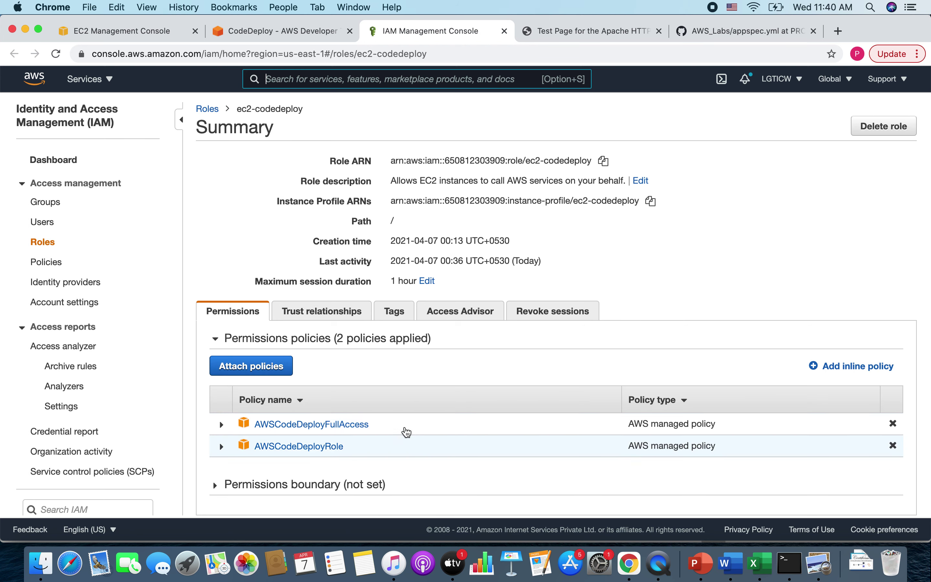
{"action": "triple_click", "coordinate": [404, 429]}
{"action": "left_click_drag", "start_coordinate": [362, 456], "coordinate": [219, 444]}
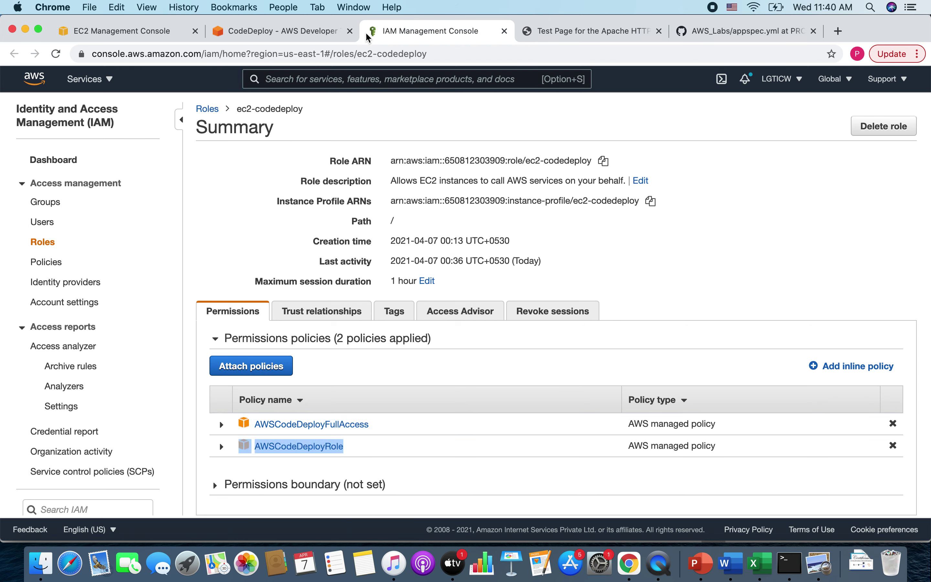
- Back on the deployment group page, expand the Pipeline section in the sidebar
{"action": "left_click", "coordinate": [283, 32]}
{"action": "scroll", "coordinate": [422, 361], "scroll_direction": "down", "scroll_amount": 5}
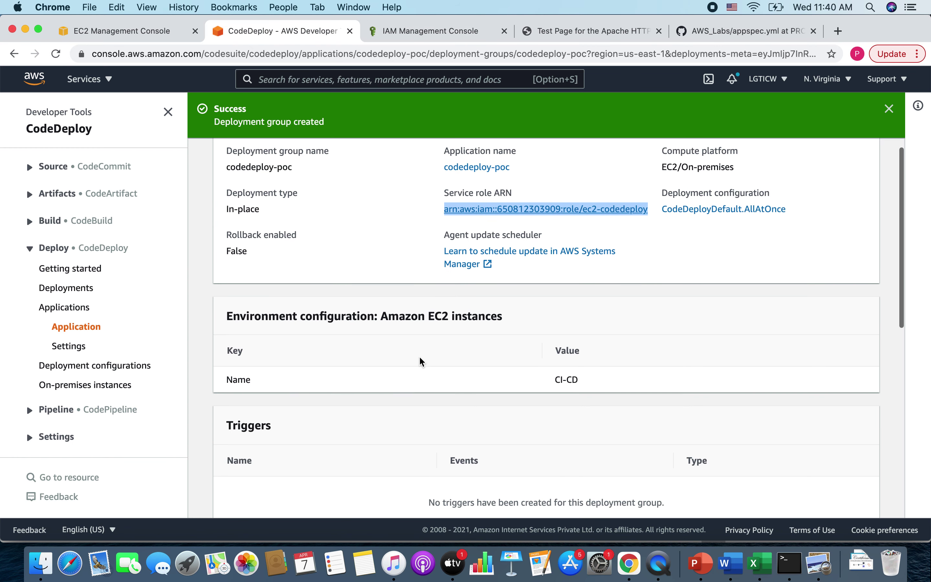
{"action": "scroll", "coordinate": [422, 359], "scroll_direction": "up", "scroll_amount": 2}
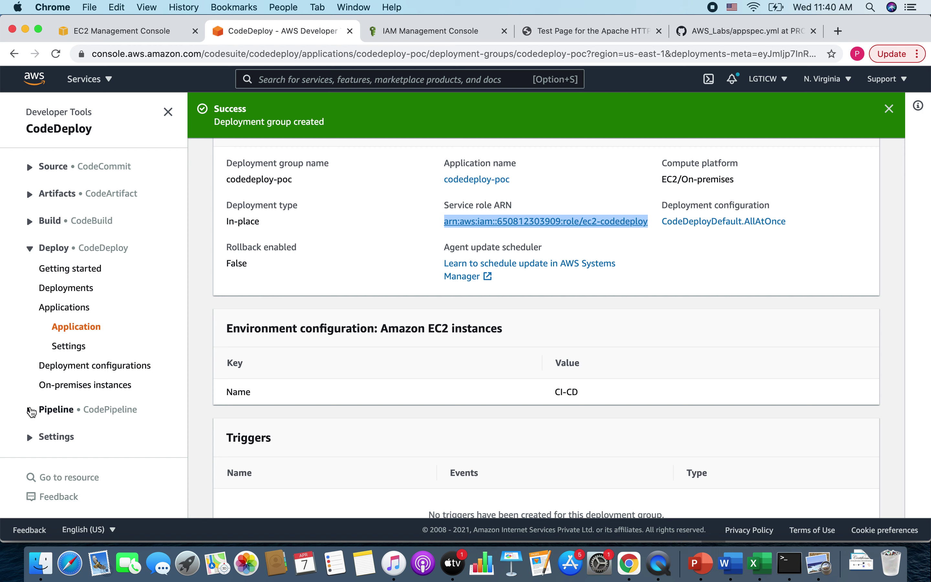
{"action": "left_click", "coordinate": [30, 410]}
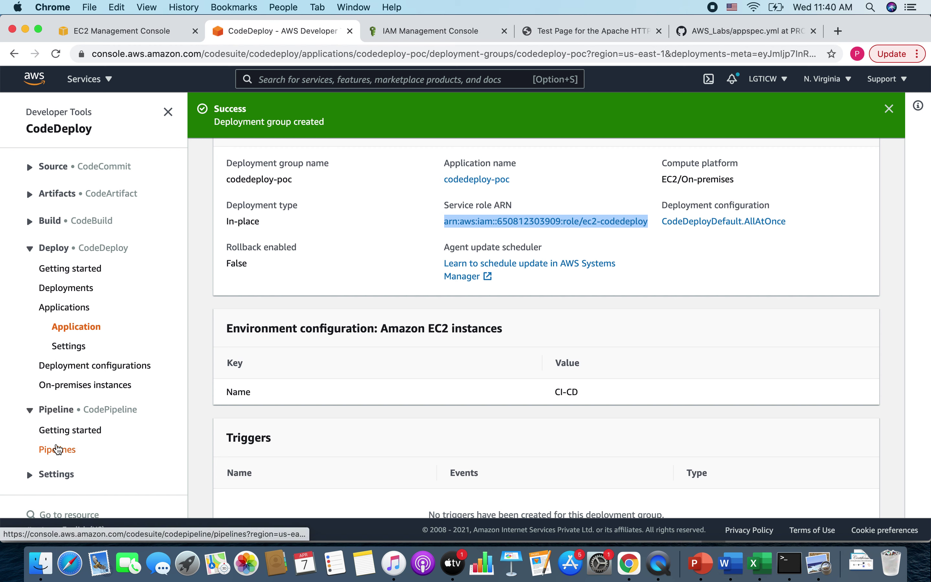
- Start a new pipeline from the Pipelines list and name it cicd-poc
{"action": "left_click", "coordinate": [57, 449]}
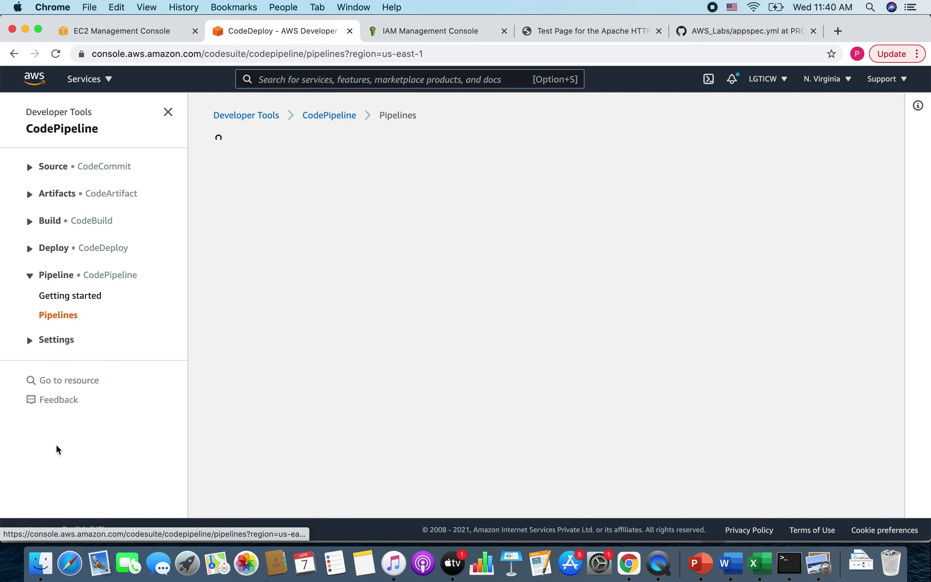
{"action": "left_click", "coordinate": [808, 156]}
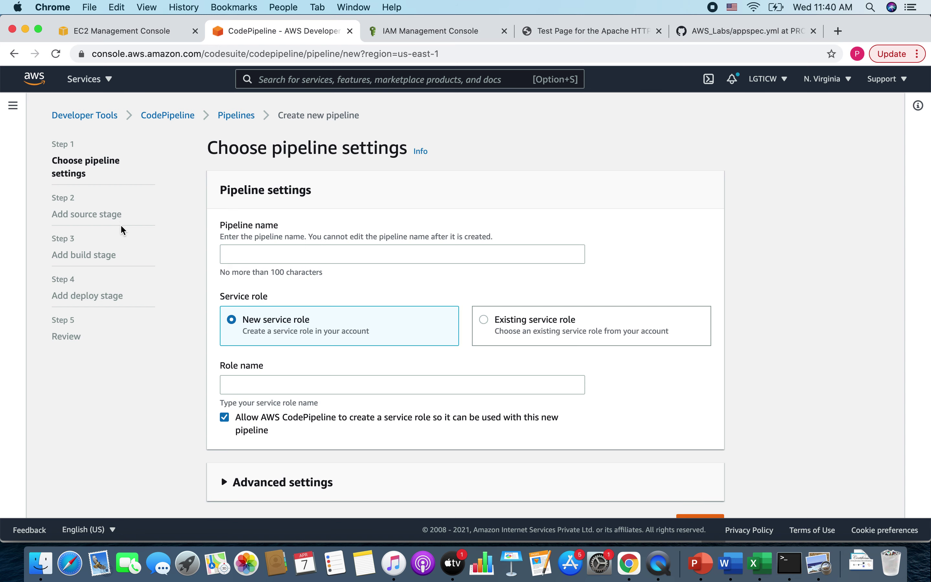
{"action": "left_click", "coordinate": [308, 256]}
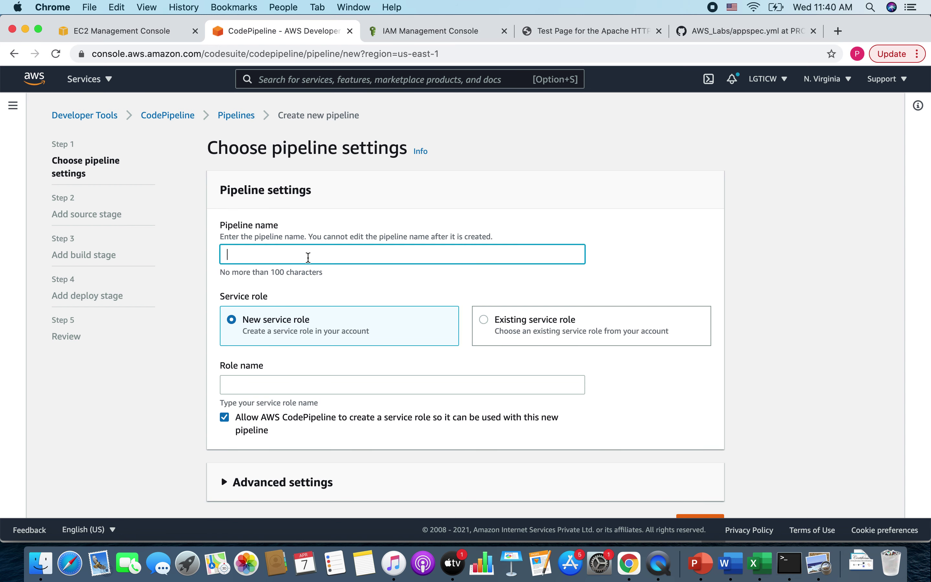
{"action": "type", "text": "cicd"}
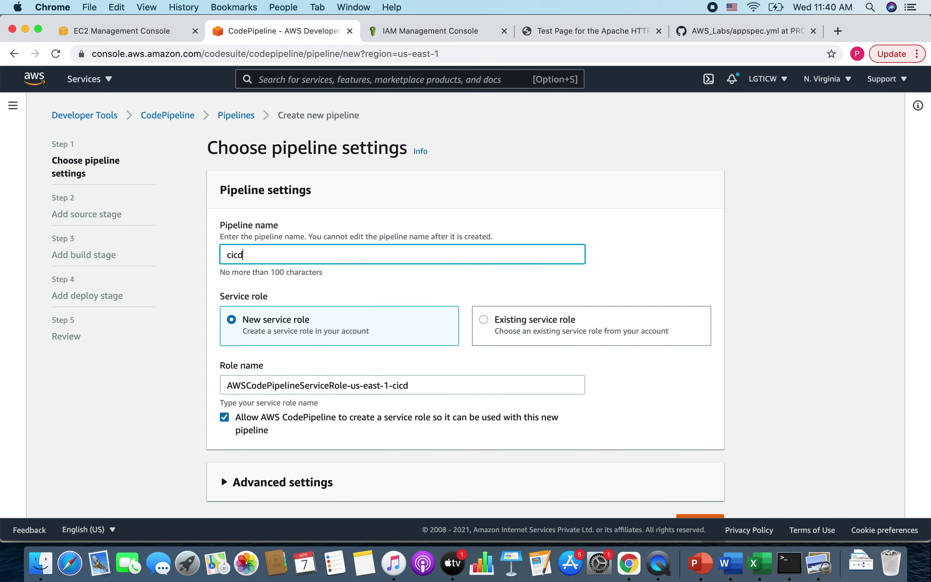
{"action": "type", "text": "-poc"}
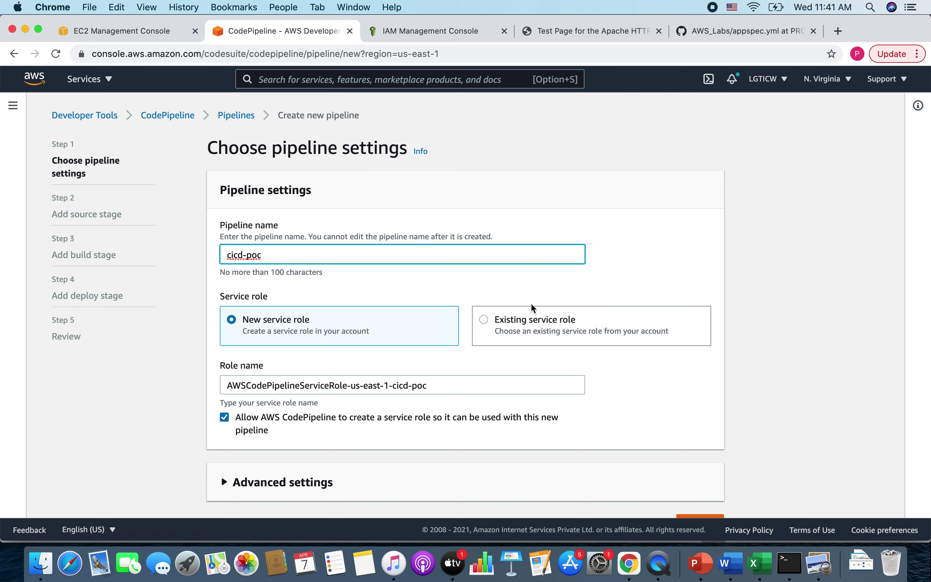
- Keep the new service role, default artifact store and AWS managed key in Advanced settings
{"action": "scroll", "coordinate": [672, 420], "scroll_direction": "down", "scroll_amount": 2}
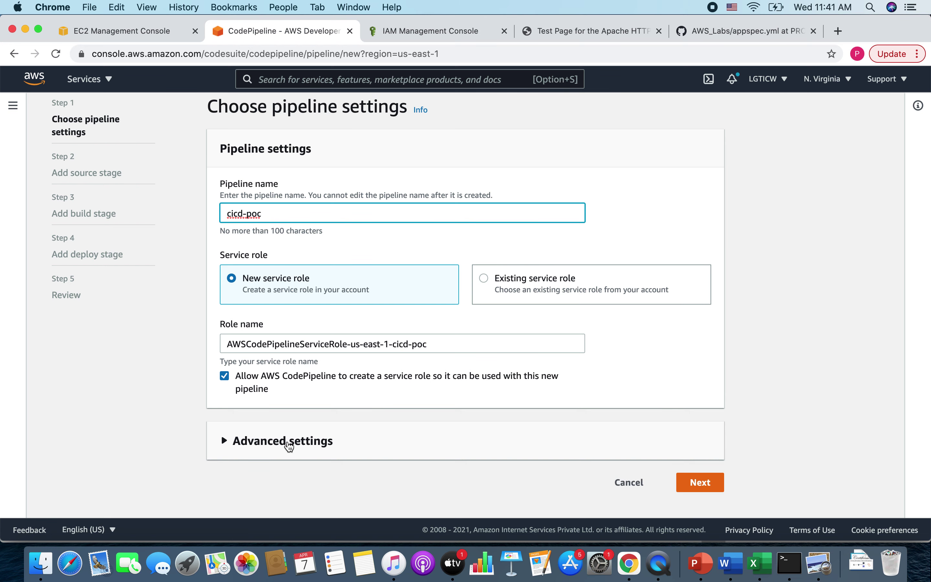
{"action": "left_click", "coordinate": [289, 444]}
{"action": "scroll", "coordinate": [458, 430], "scroll_direction": "down", "scroll_amount": 3}
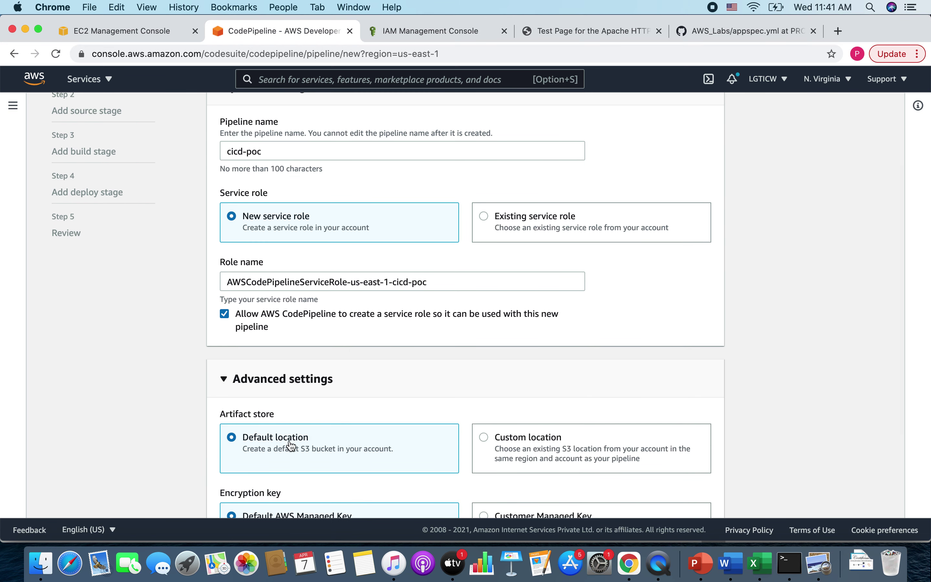
{"action": "scroll", "coordinate": [291, 380], "scroll_direction": "down", "scroll_amount": 3}
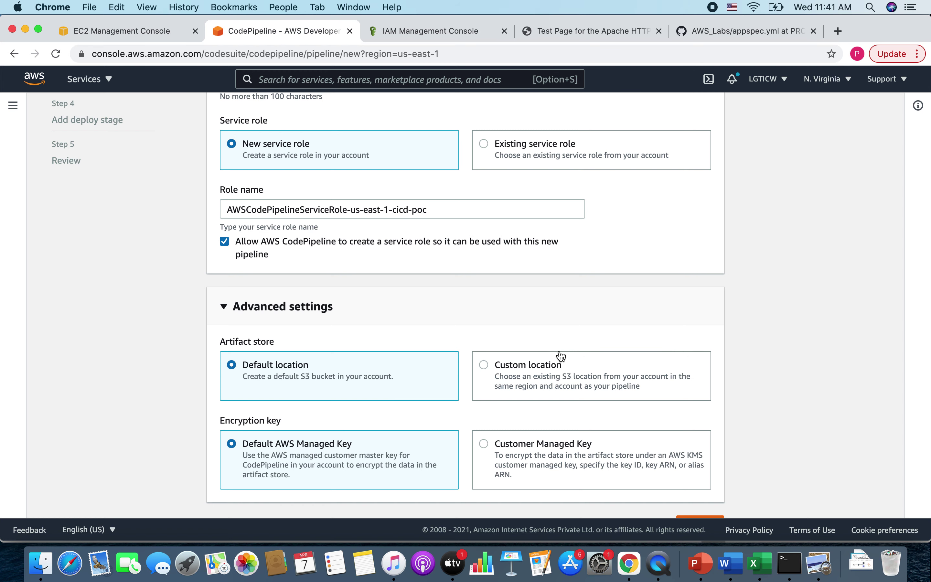
{"action": "scroll", "coordinate": [536, 444], "scroll_direction": "down", "scroll_amount": 1}
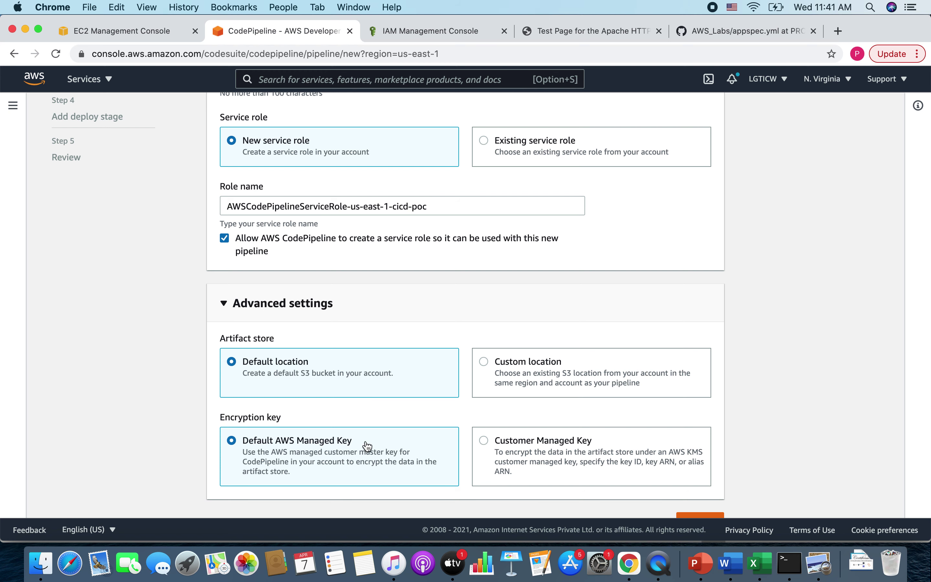
{"action": "scroll", "coordinate": [556, 464], "scroll_direction": "down", "scroll_amount": 2}
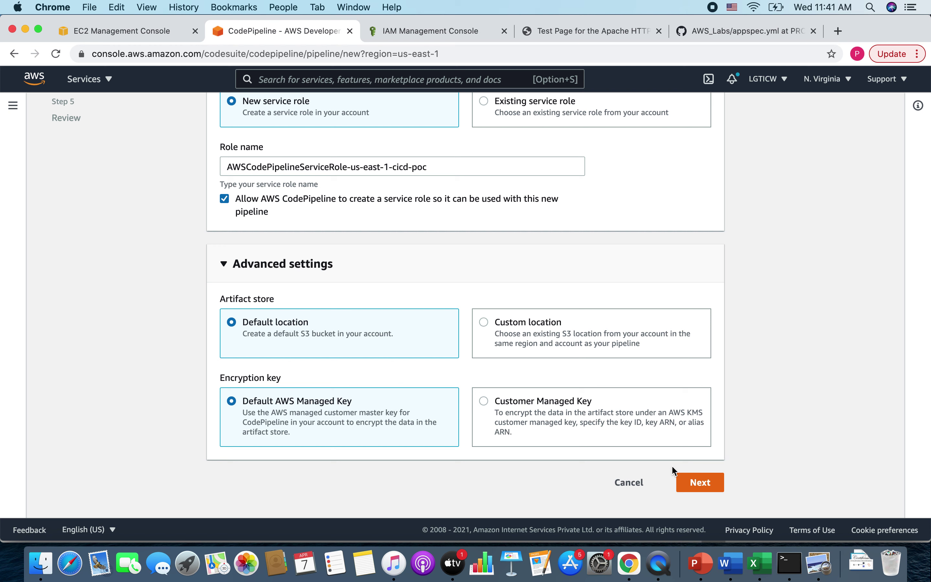
- Set the source provider to GitHub (Version 2) and begin creating a new GitHub connection
{"action": "left_click", "coordinate": [710, 488]}
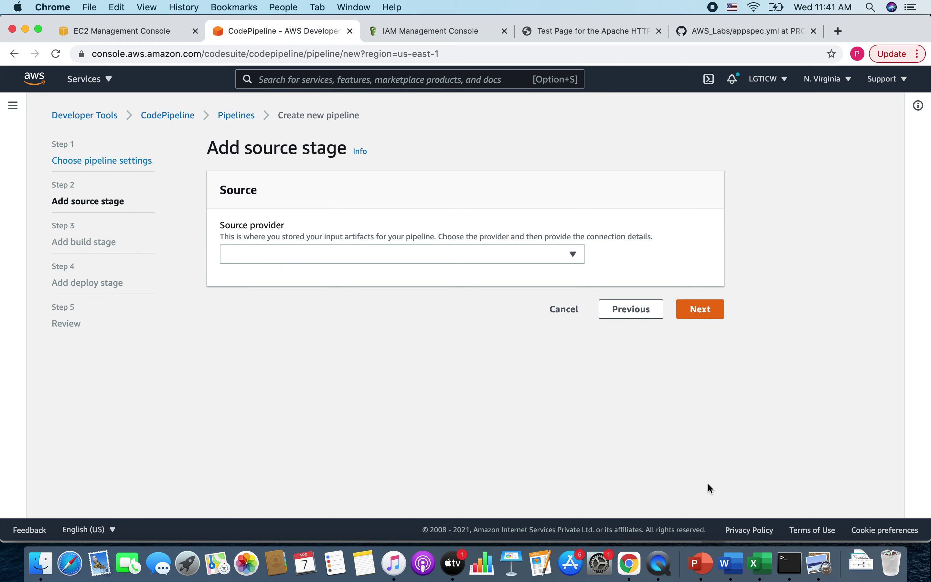
{"action": "left_click", "coordinate": [274, 258]}
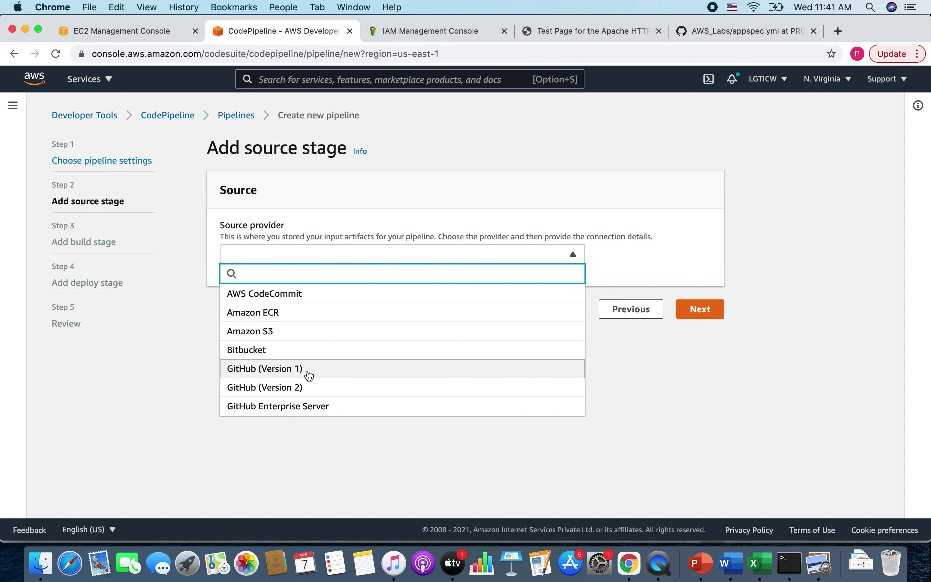
{"action": "left_click", "coordinate": [281, 392]}
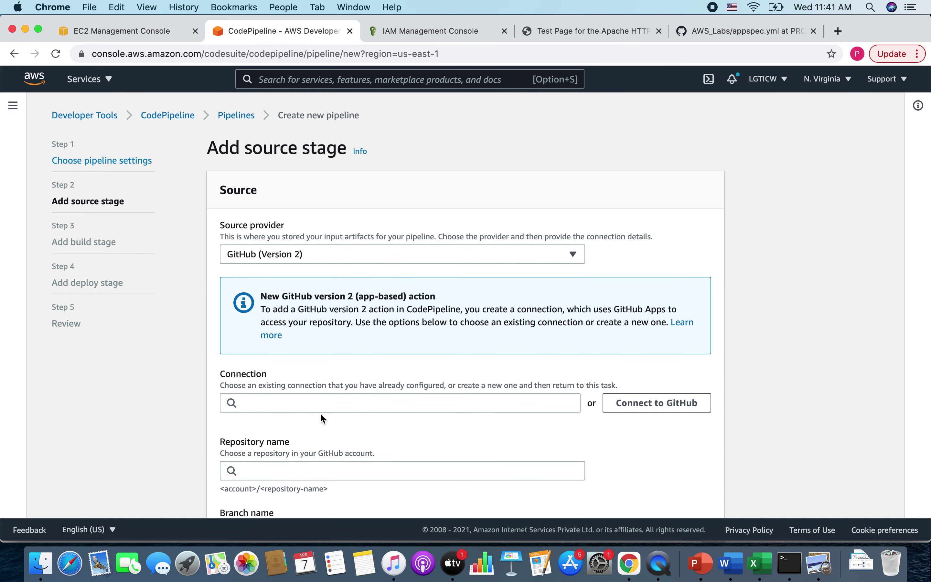
{"action": "scroll", "coordinate": [320, 412], "scroll_direction": "down", "scroll_amount": 2}
{"action": "left_click", "coordinate": [306, 348]}
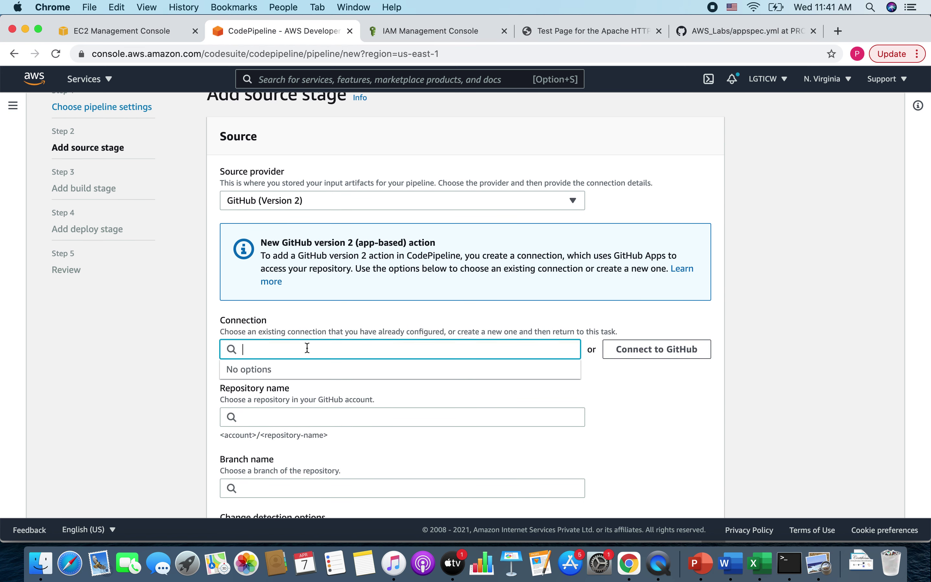
{"action": "left_click", "coordinate": [684, 348]}
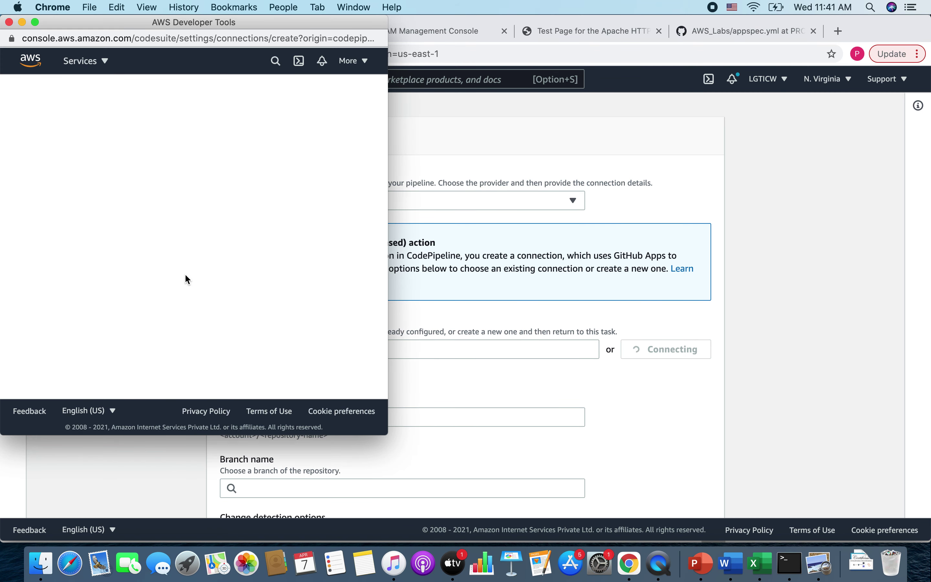
- Name the GitHub connection ci-cd, submit it, and review the GitHub Apps section
{"action": "left_click", "coordinate": [127, 222]}
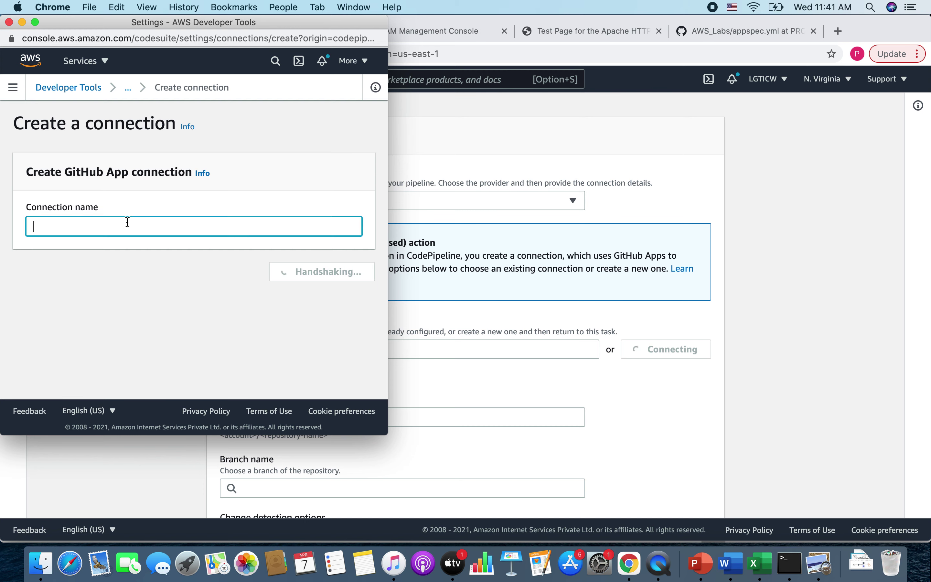
{"action": "type", "text": "ci-cd"}
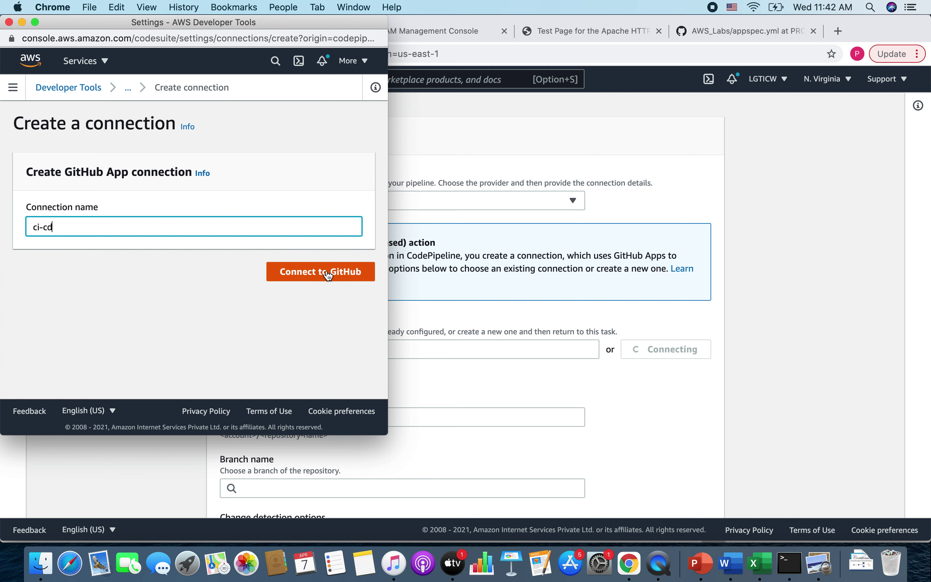
{"action": "left_click", "coordinate": [328, 274]}
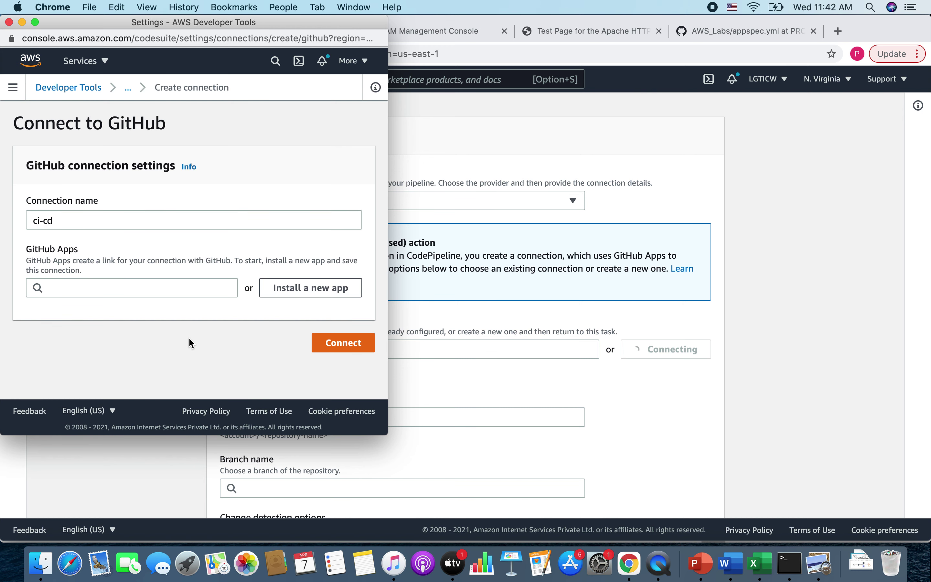
{"action": "left_click_drag", "start_coordinate": [50, 165], "coordinate": [150, 166]}
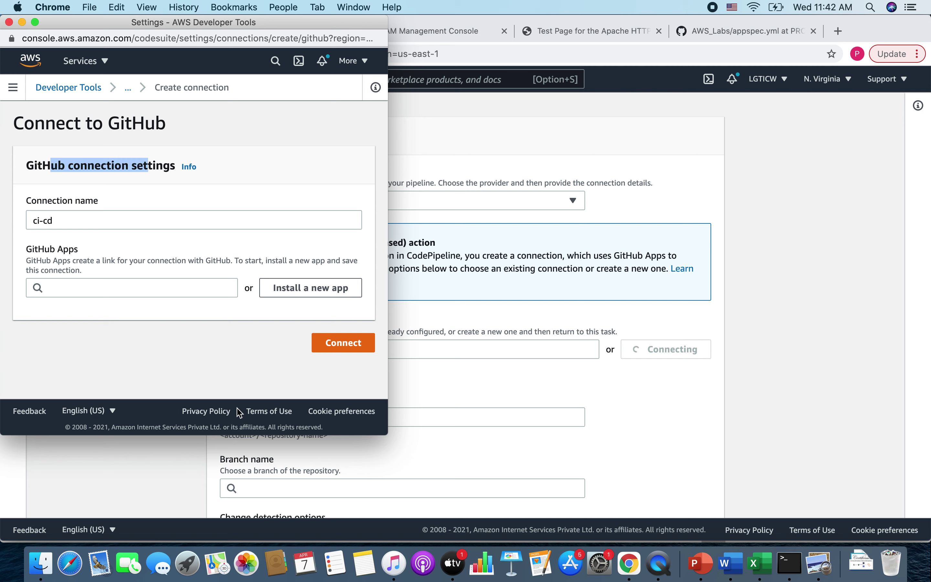
{"action": "left_click_drag", "start_coordinate": [27, 250], "coordinate": [73, 254]}
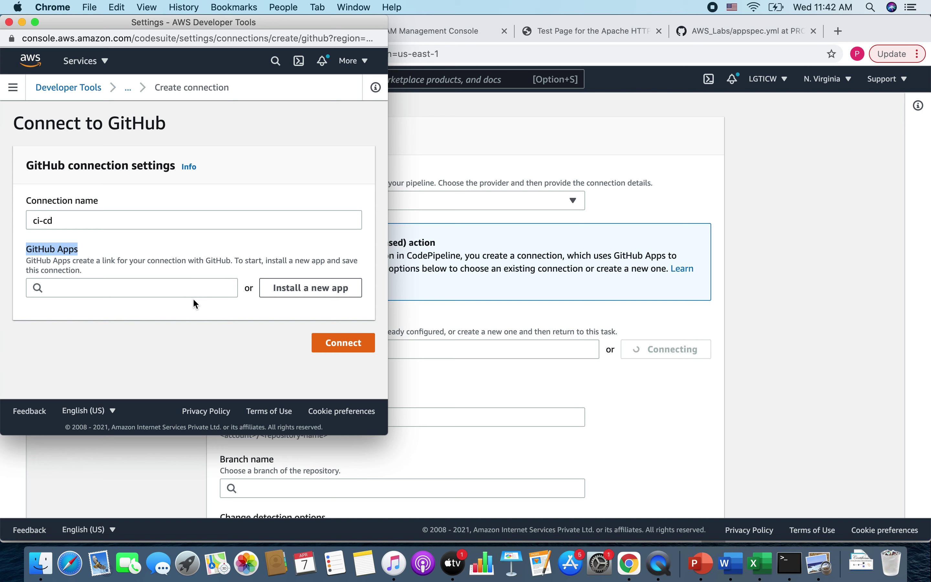
- Install the AWS Connector app with access to only the AWS_Labs repository and connect
{"action": "left_click", "coordinate": [311, 289]}
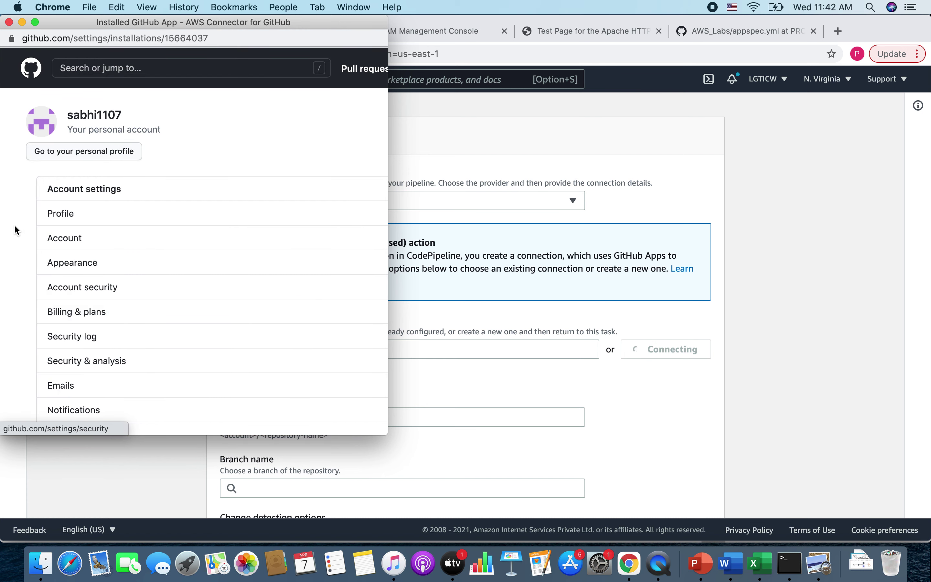
{"action": "scroll", "coordinate": [183, 291], "scroll_direction": "down", "scroll_amount": 15}
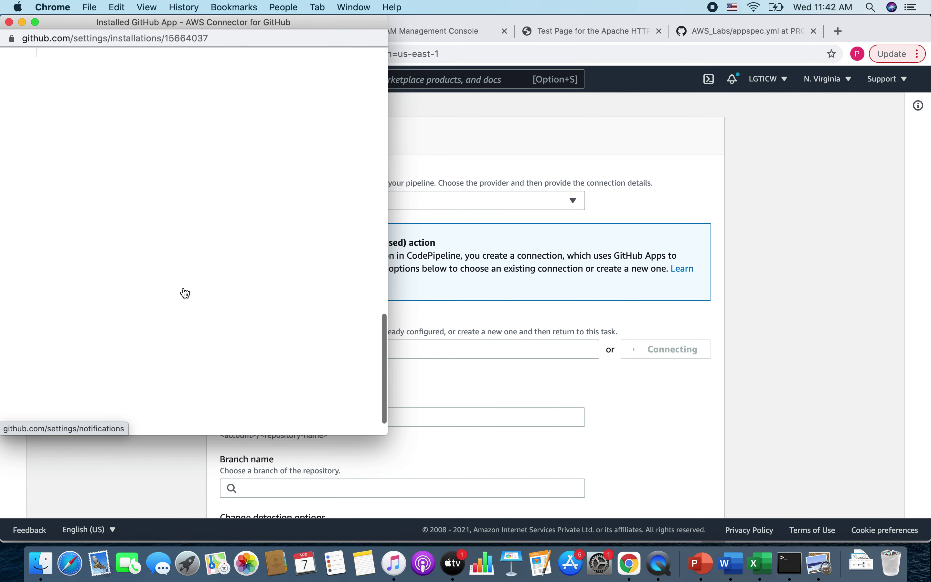
{"action": "scroll", "coordinate": [184, 287], "scroll_direction": "down", "scroll_amount": 1}
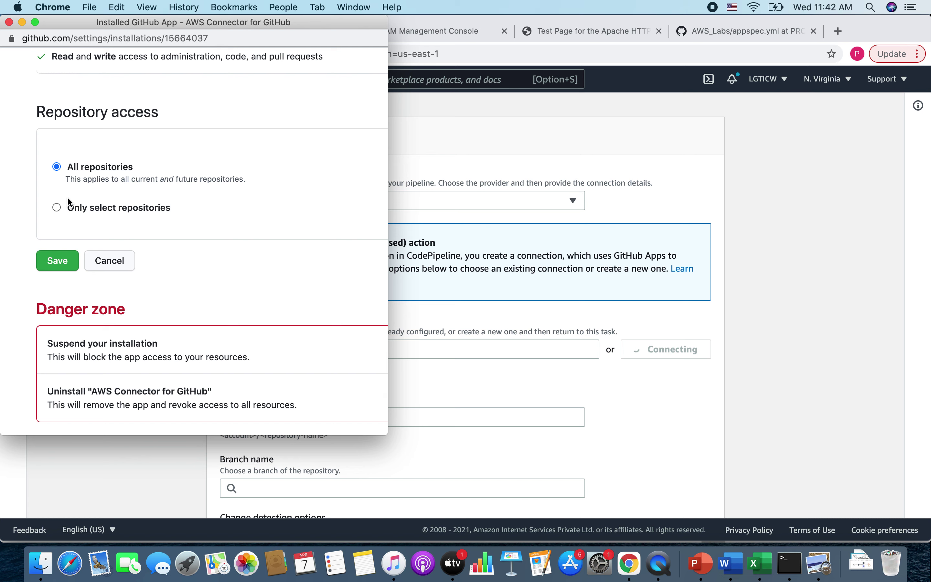
{"action": "left_click", "coordinate": [57, 207]}
{"action": "left_click", "coordinate": [141, 229]}
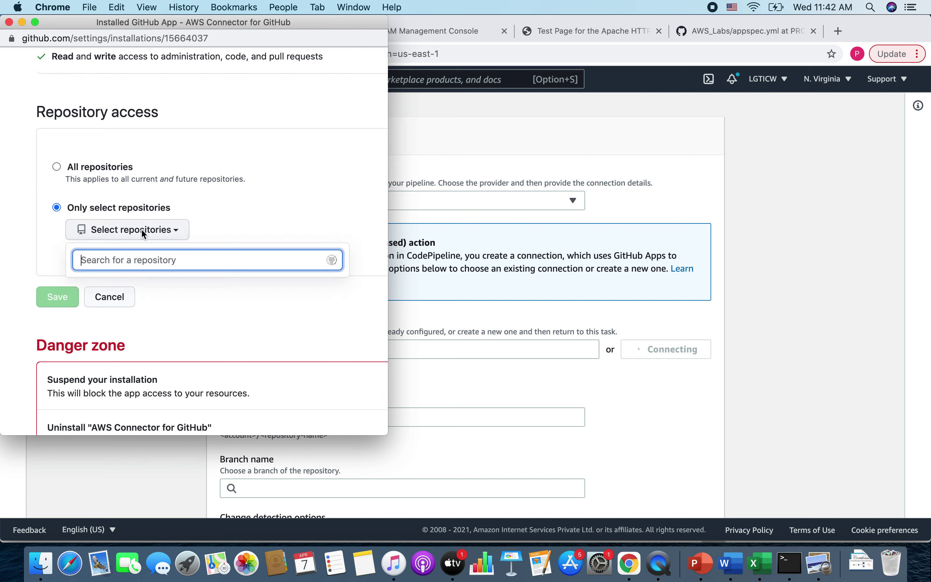
{"action": "left_click", "coordinate": [137, 327]}
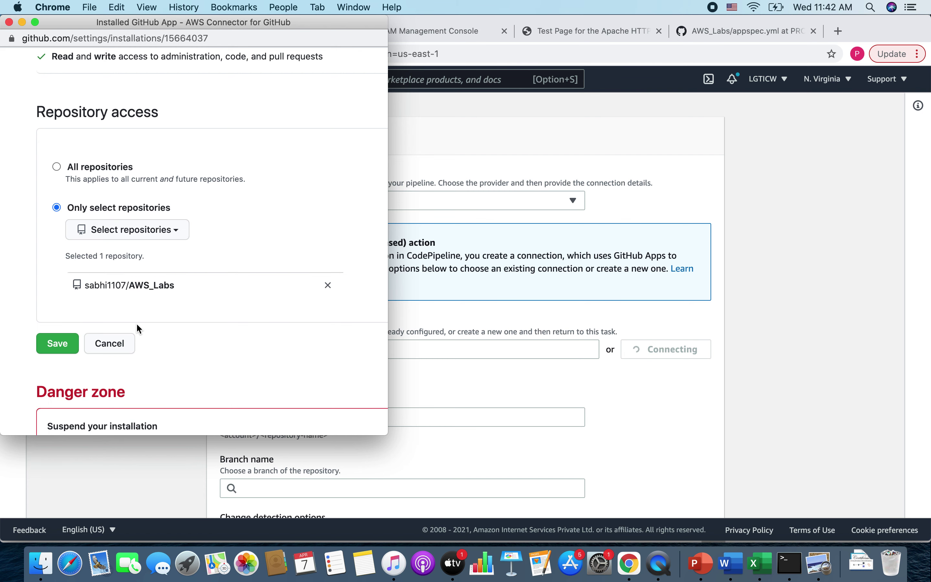
{"action": "left_click", "coordinate": [58, 343]}
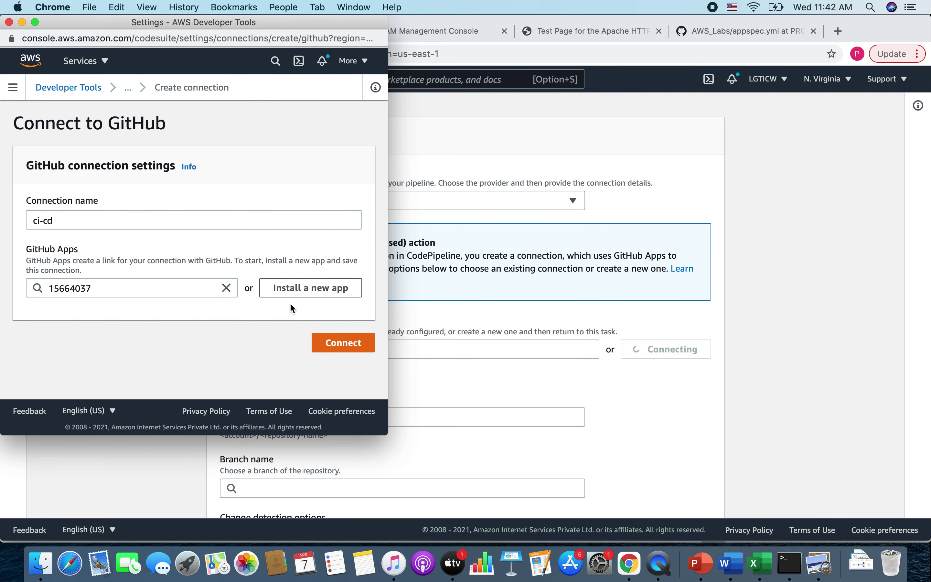
{"action": "left_click_drag", "start_coordinate": [119, 288], "coordinate": [7, 292]}
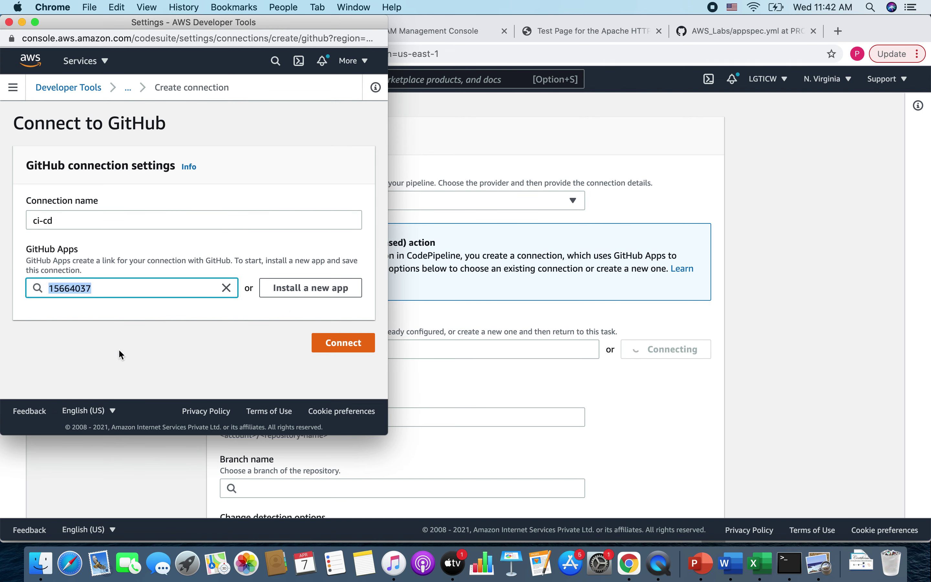
{"action": "left_click", "coordinate": [349, 341]}
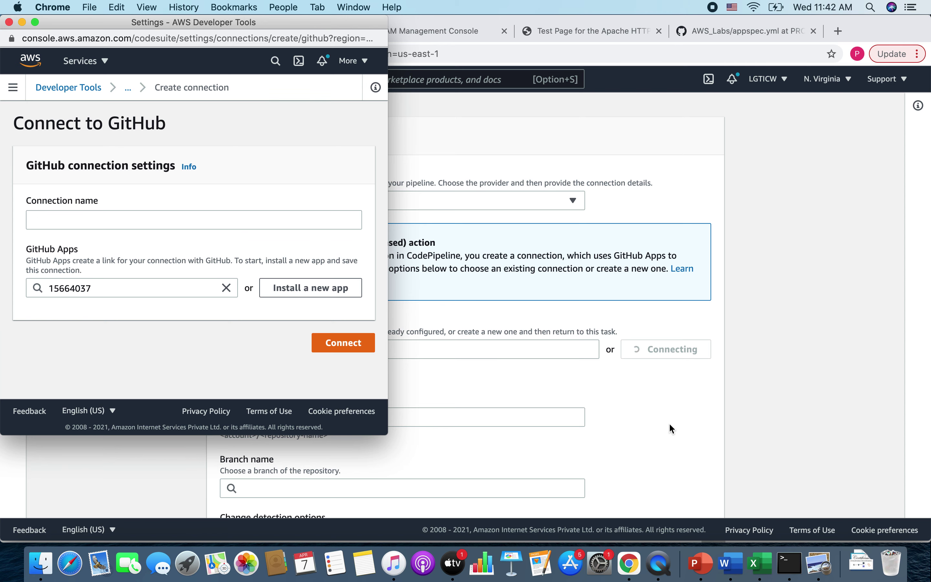
- Use the AWS_Labs repository on branch PROD as the pipeline source, after checking the repo on GitHub
{"action": "scroll", "coordinate": [551, 430], "scroll_direction": "down", "scroll_amount": 3}
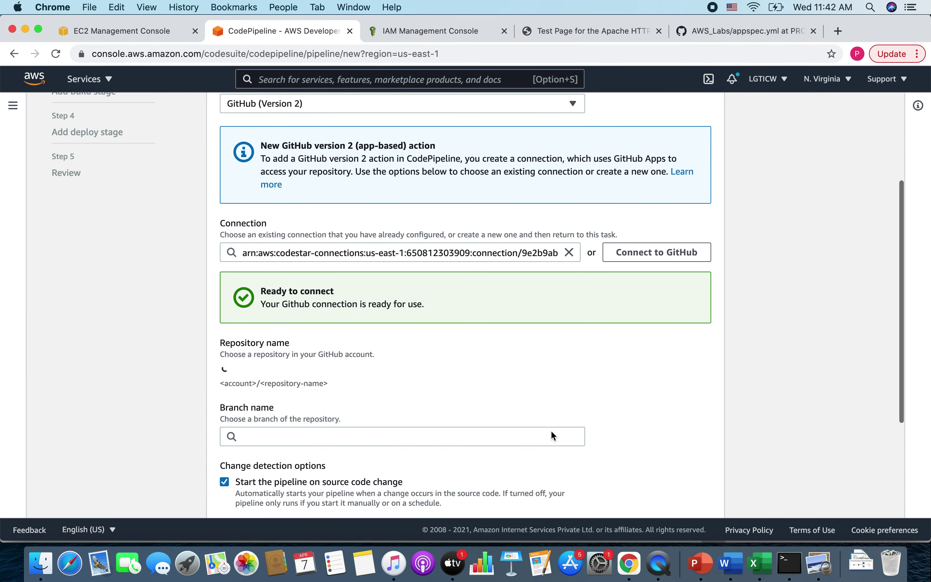
{"action": "left_click", "coordinate": [293, 360]}
{"action": "left_click", "coordinate": [270, 393]}
{"action": "scroll", "coordinate": [110, 411], "scroll_direction": "down", "scroll_amount": 2}
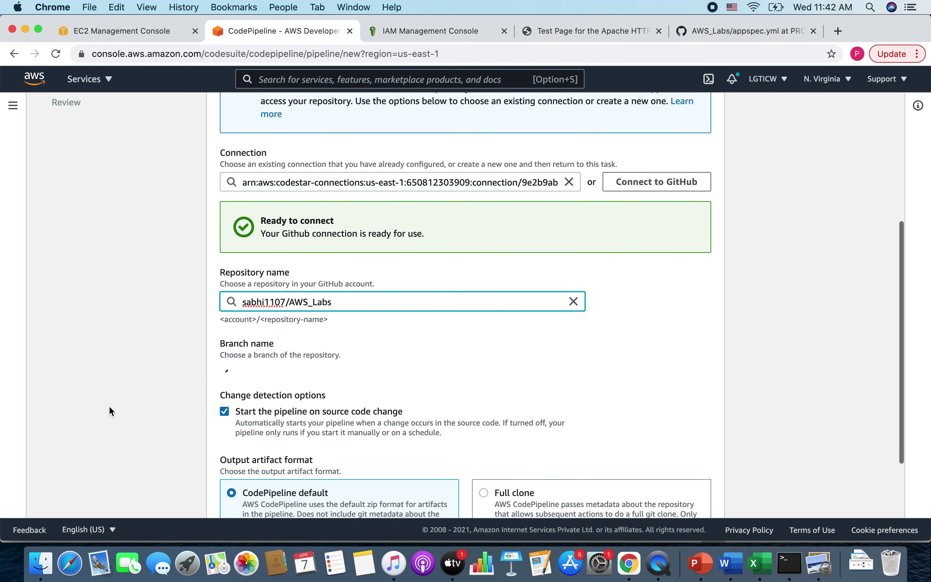
{"action": "left_click", "coordinate": [241, 374]}
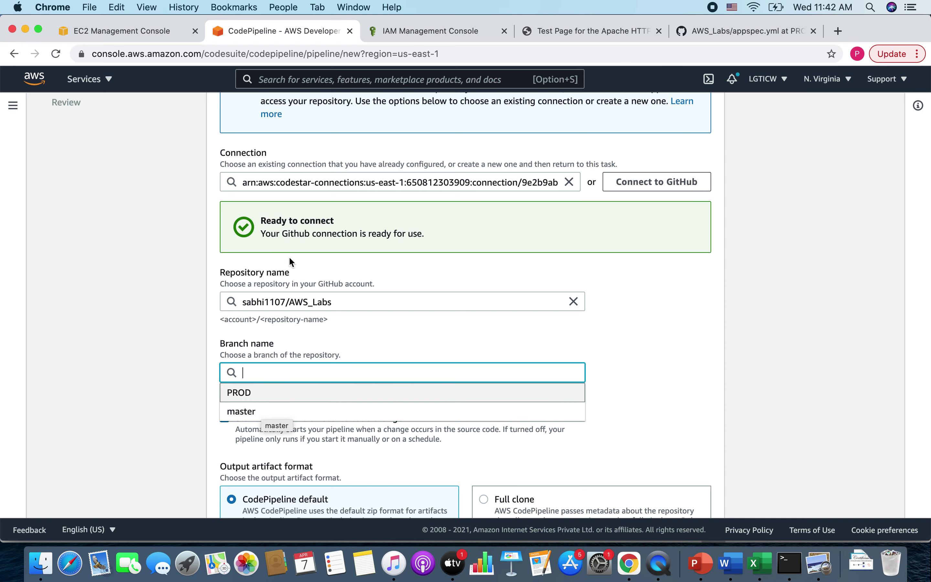
{"action": "left_click", "coordinate": [725, 31]}
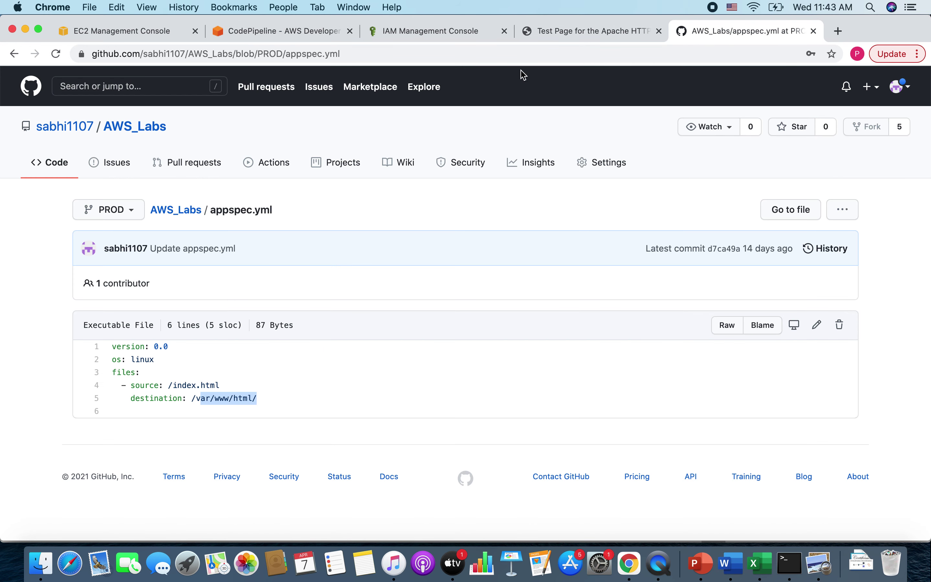
{"action": "left_click", "coordinate": [177, 211]}
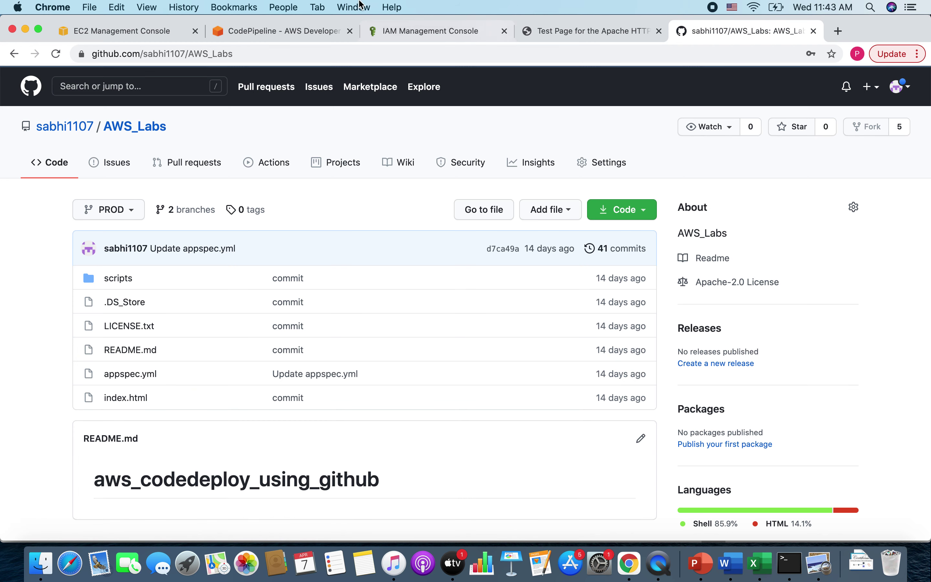
{"action": "left_click", "coordinate": [277, 31]}
{"action": "left_click", "coordinate": [243, 392]}
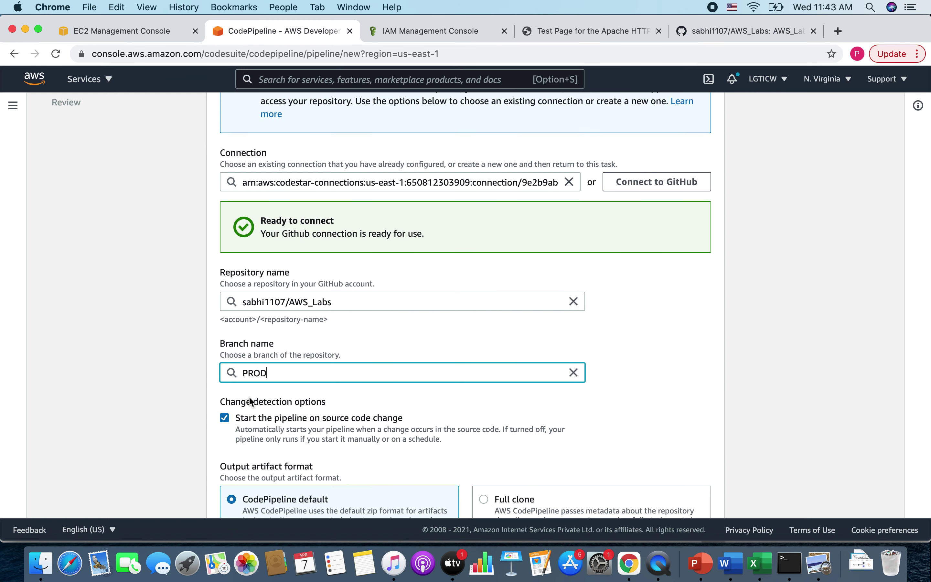
{"action": "scroll", "coordinate": [142, 399], "scroll_direction": "down", "scroll_amount": 3}
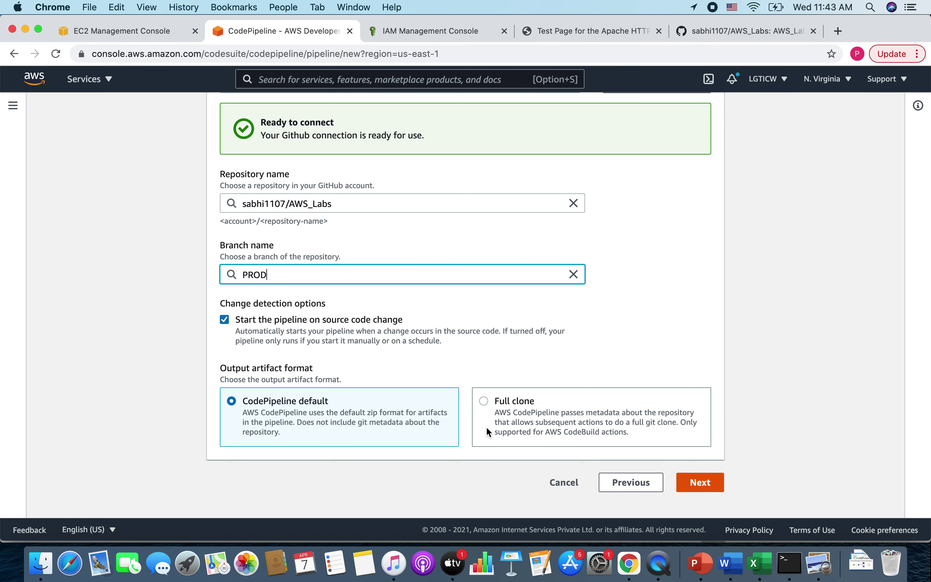
{"action": "left_click", "coordinate": [700, 485]}
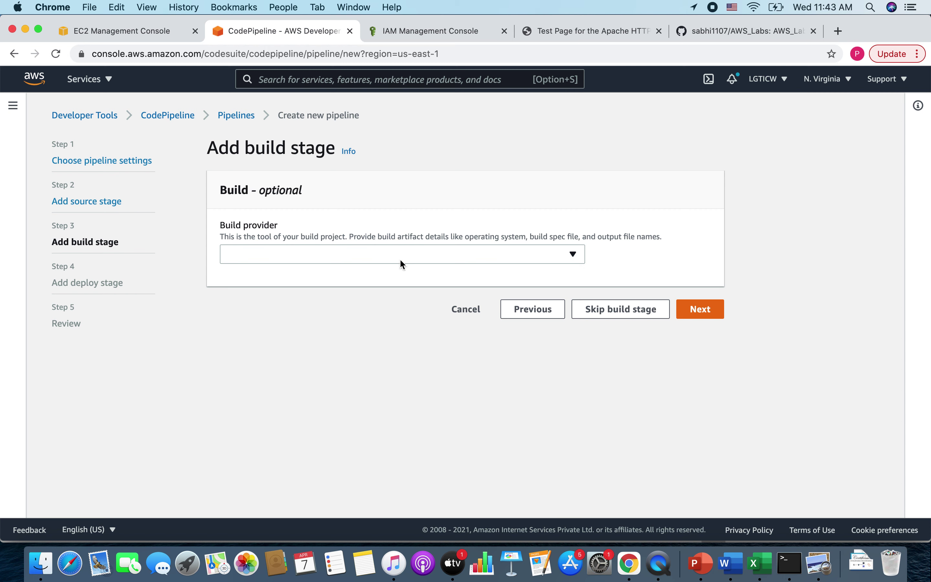
- Skip the optional build stage without choosing a build provider
{"action": "left_click", "coordinate": [402, 263]}
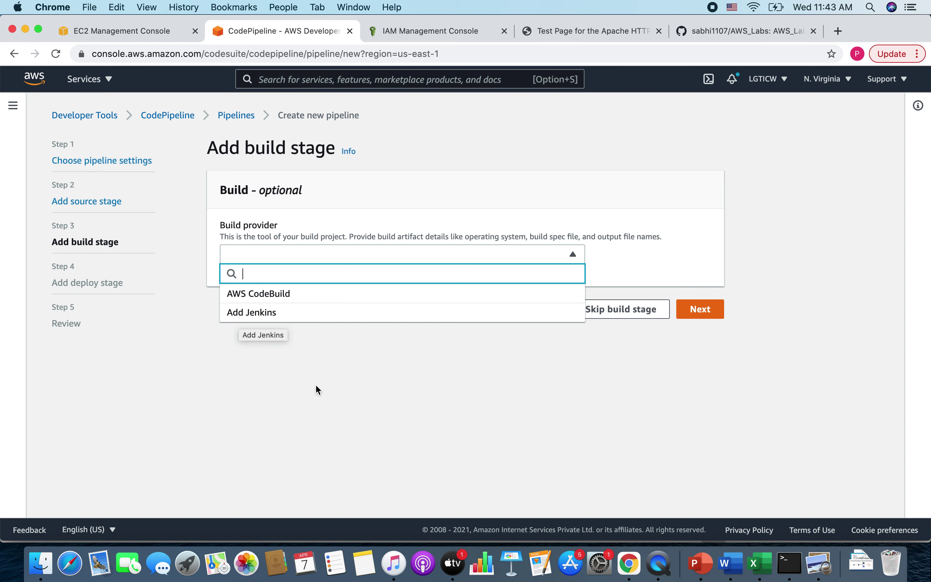
{"action": "left_click", "coordinate": [309, 417]}
{"action": "left_click", "coordinate": [634, 312]}
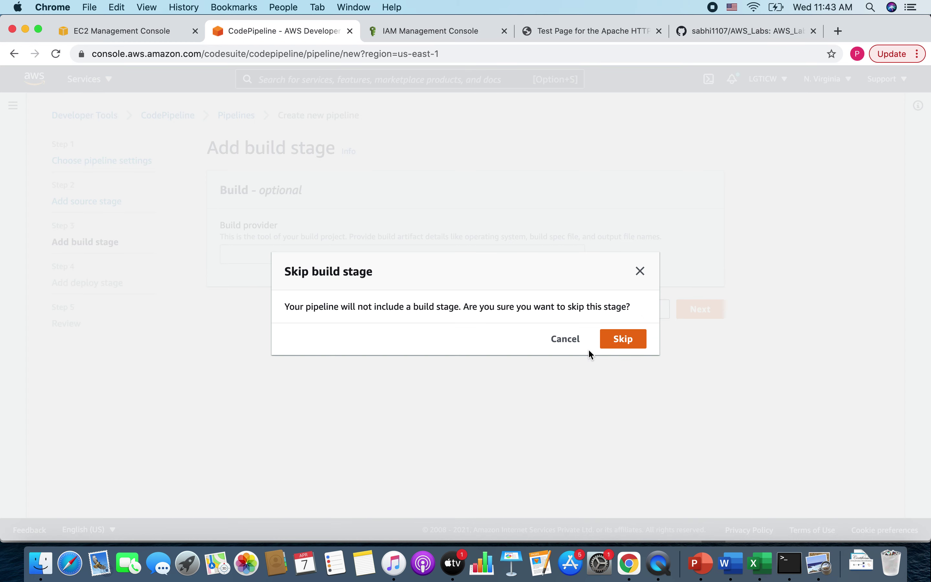
{"action": "left_click", "coordinate": [627, 340]}
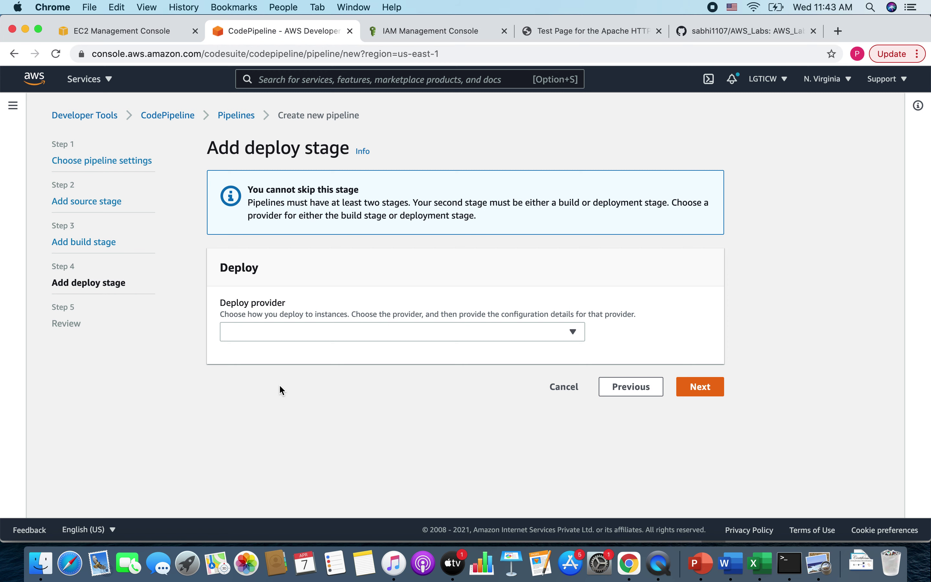
- Deploy with AWS CodeDeploy to the codedeploy-poc application and deployment group, then review
{"action": "left_click", "coordinate": [320, 331]}
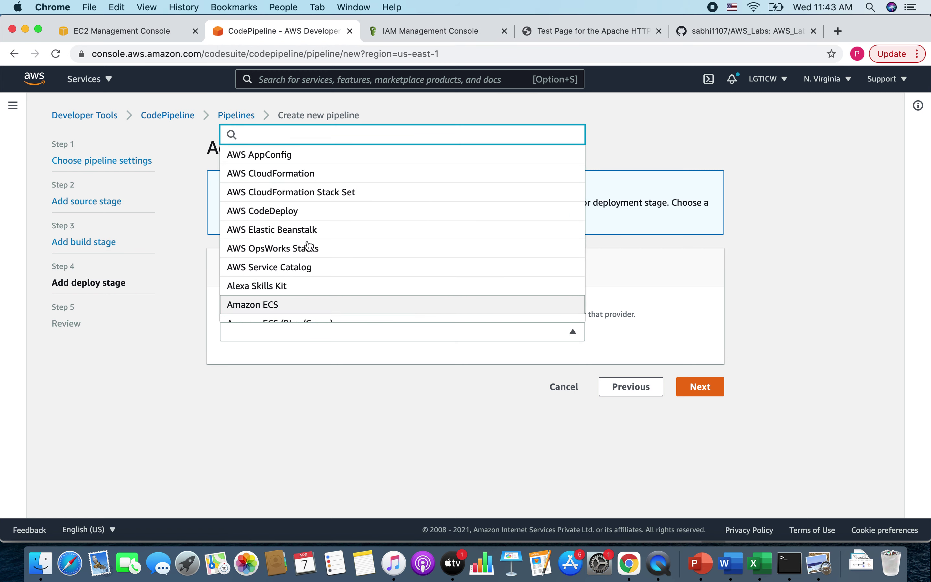
{"action": "scroll", "coordinate": [322, 276], "scroll_direction": "down", "scroll_amount": 2}
{"action": "scroll", "coordinate": [321, 276], "scroll_direction": "up", "scroll_amount": 2}
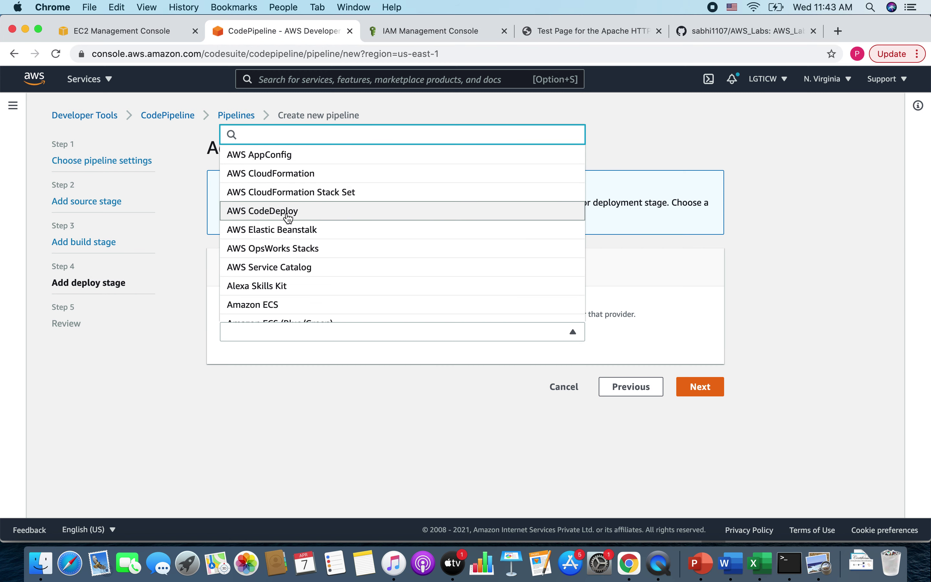
{"action": "left_click", "coordinate": [287, 215]}
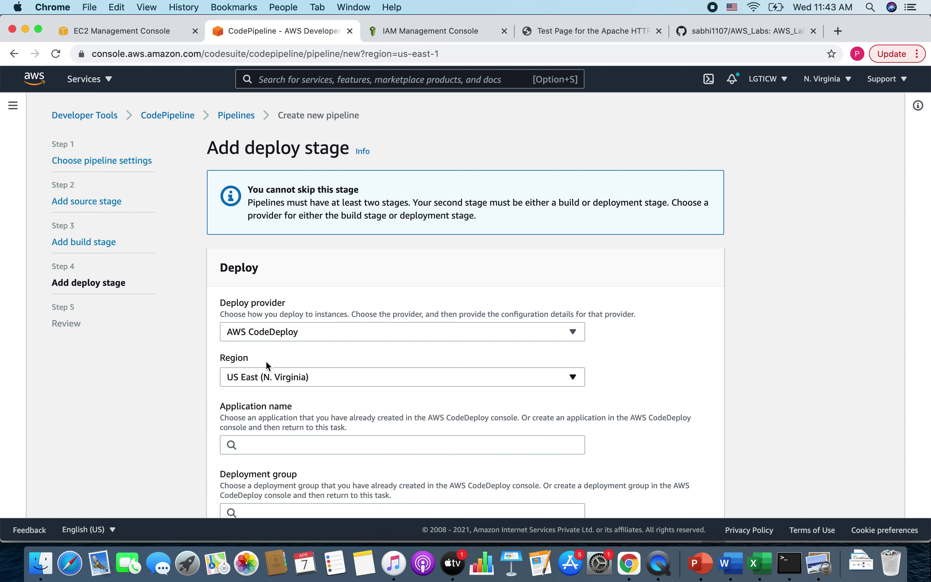
{"action": "scroll", "coordinate": [358, 375], "scroll_direction": "down", "scroll_amount": 3}
{"action": "left_click", "coordinate": [318, 386]}
{"action": "left_click", "coordinate": [275, 410]}
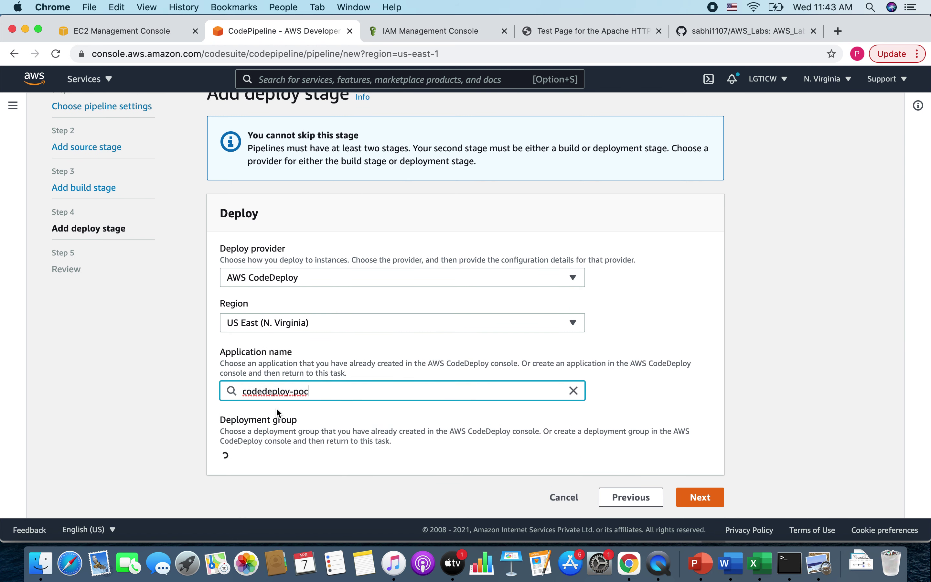
{"action": "scroll", "coordinate": [331, 425], "scroll_direction": "down", "scroll_amount": 1}
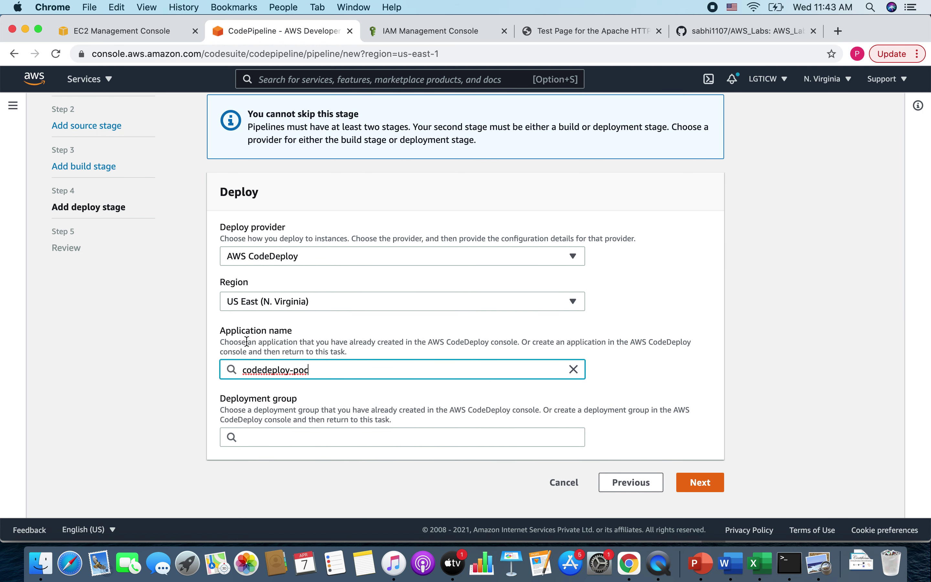
{"action": "left_click", "coordinate": [281, 457]}
{"action": "left_click", "coordinate": [700, 482]}
{"action": "scroll", "coordinate": [856, 463], "scroll_direction": "down", "scroll_amount": 10}
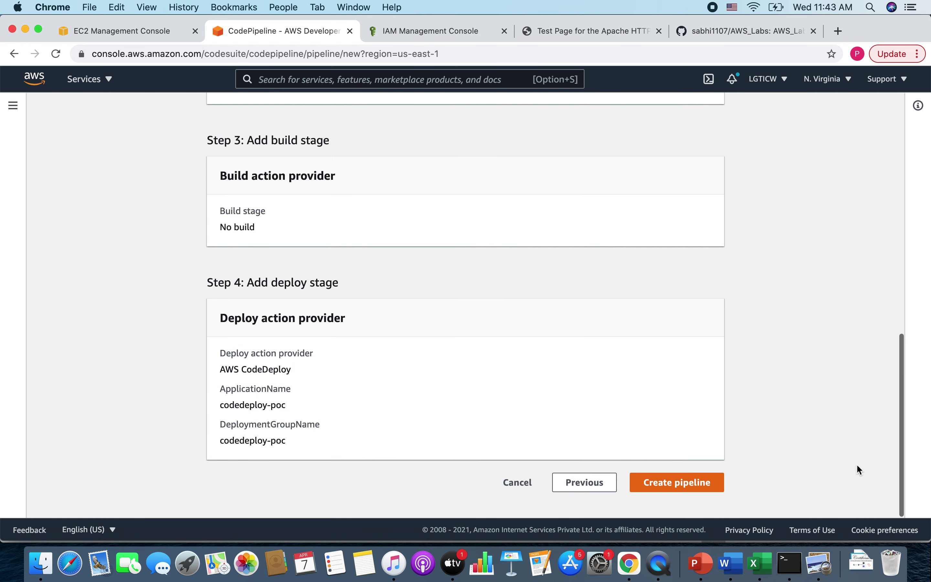
- Create the cicd-poc pipeline and open the Deploy stage's CodeDeploy deployment details
{"action": "left_click", "coordinate": [663, 486]}
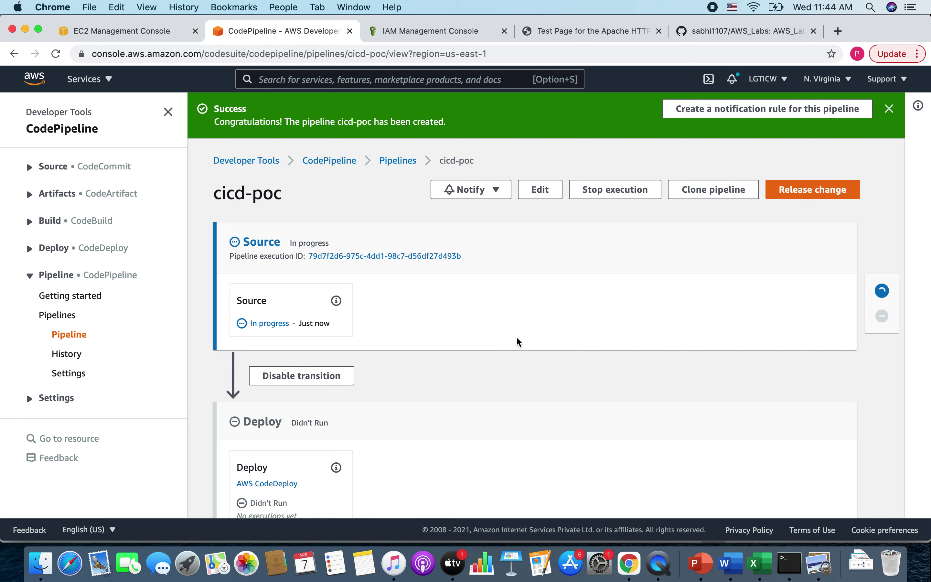
{"action": "scroll", "coordinate": [492, 406], "scroll_direction": "down", "scroll_amount": 3}
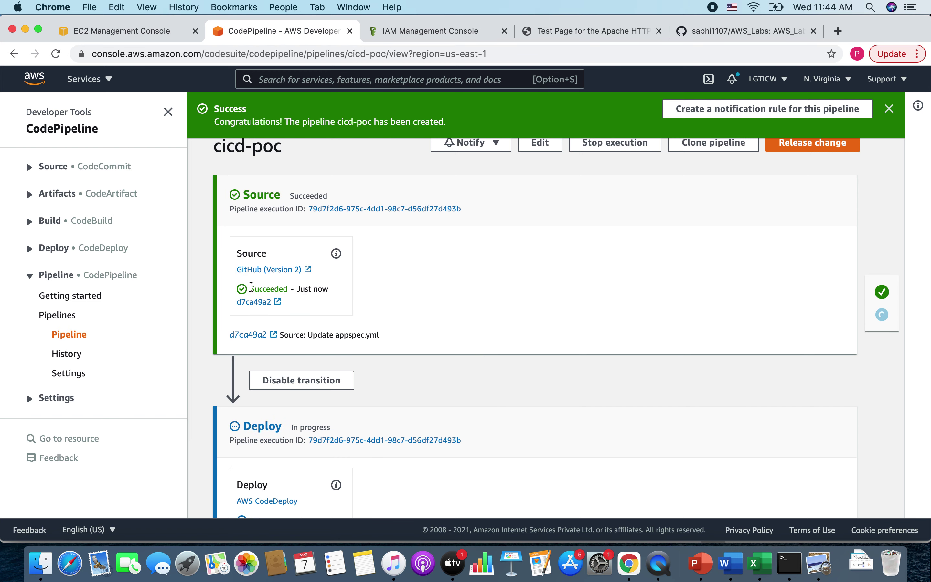
{"action": "scroll", "coordinate": [367, 334], "scroll_direction": "down", "scroll_amount": 3}
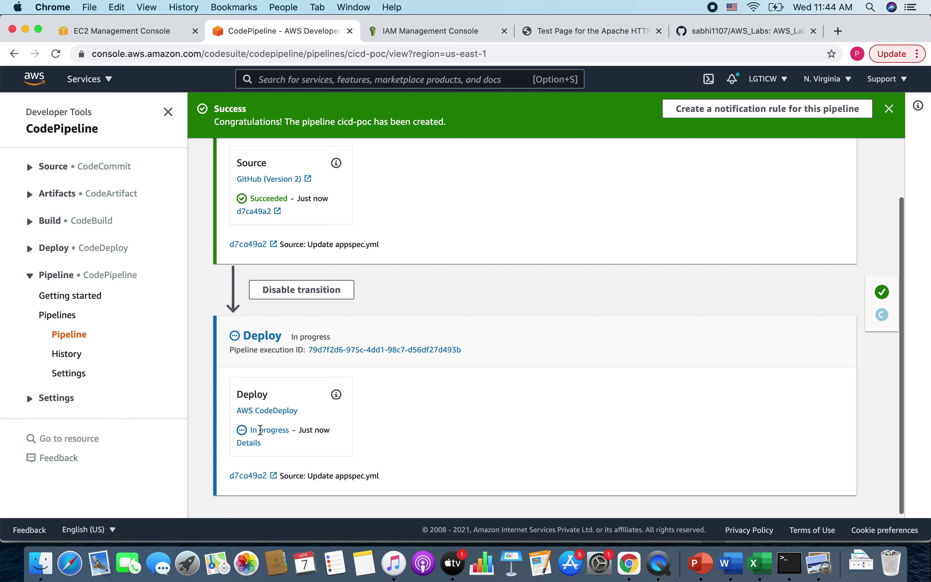
{"action": "left_click", "coordinate": [249, 444]}
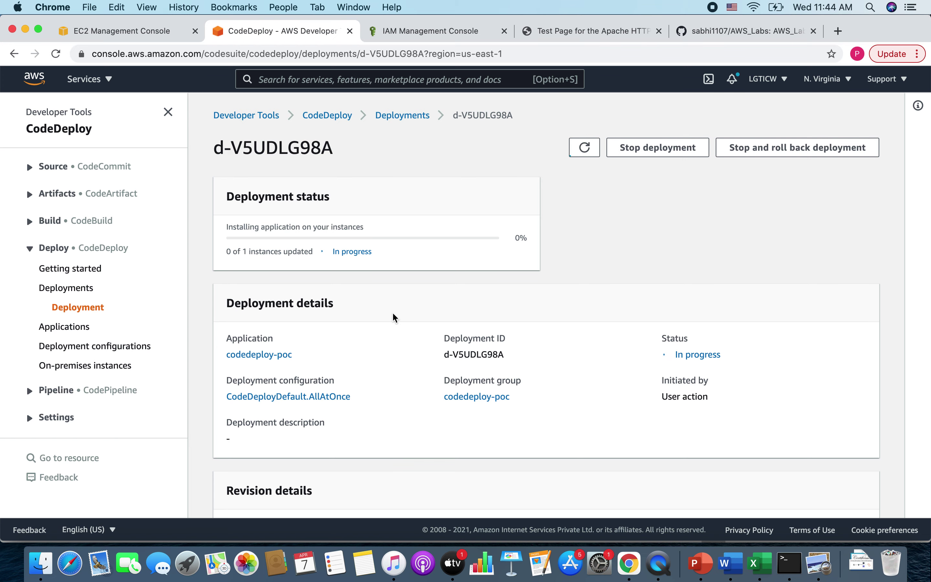
- Show deployment d-V5UDLG98A's instance lifecycle events, ApplicationStop through ValidateService, all Pending
{"action": "scroll", "coordinate": [395, 317], "scroll_direction": "down", "scroll_amount": 6}
{"action": "scroll", "coordinate": [394, 317], "scroll_direction": "up", "scroll_amount": 6}
{"action": "scroll", "coordinate": [394, 317], "scroll_direction": "down", "scroll_amount": 6}
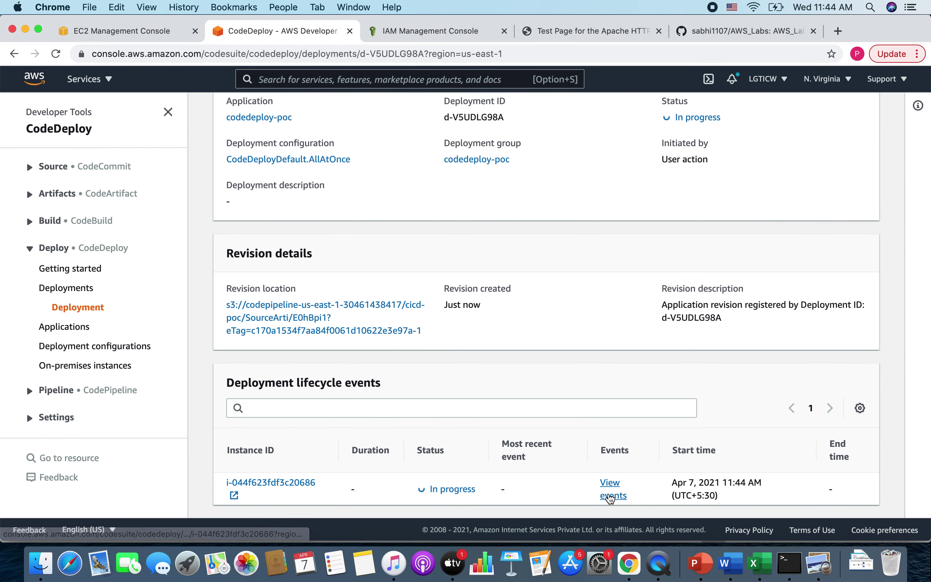
{"action": "left_click", "coordinate": [611, 497]}
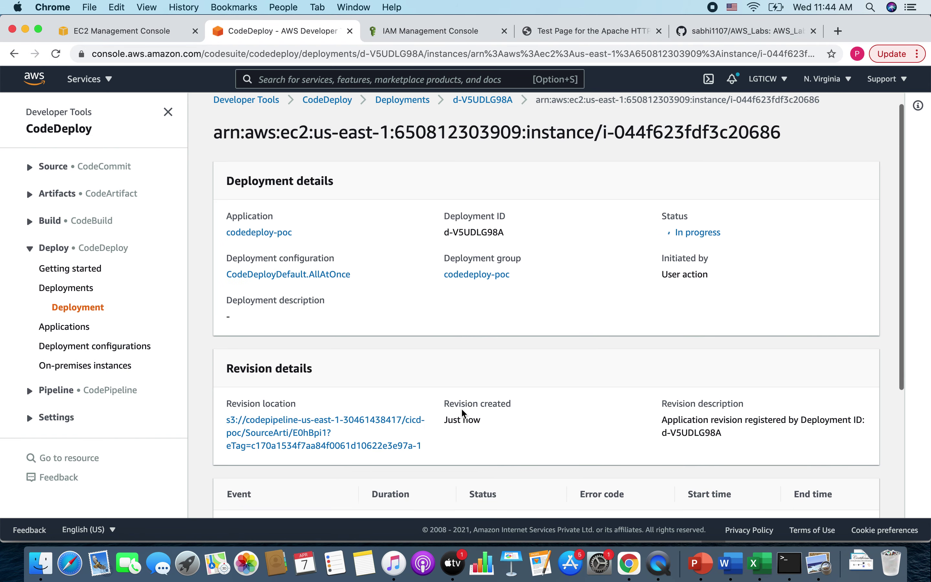
{"action": "scroll", "coordinate": [465, 414], "scroll_direction": "down", "scroll_amount": 3}
{"action": "scroll", "coordinate": [464, 414], "scroll_direction": "down", "scroll_amount": 3}
{"action": "left_click_drag", "start_coordinate": [232, 335], "coordinate": [314, 505]}
{"action": "double_click", "coordinate": [239, 416]}
{"action": "left_click", "coordinate": [314, 505]}
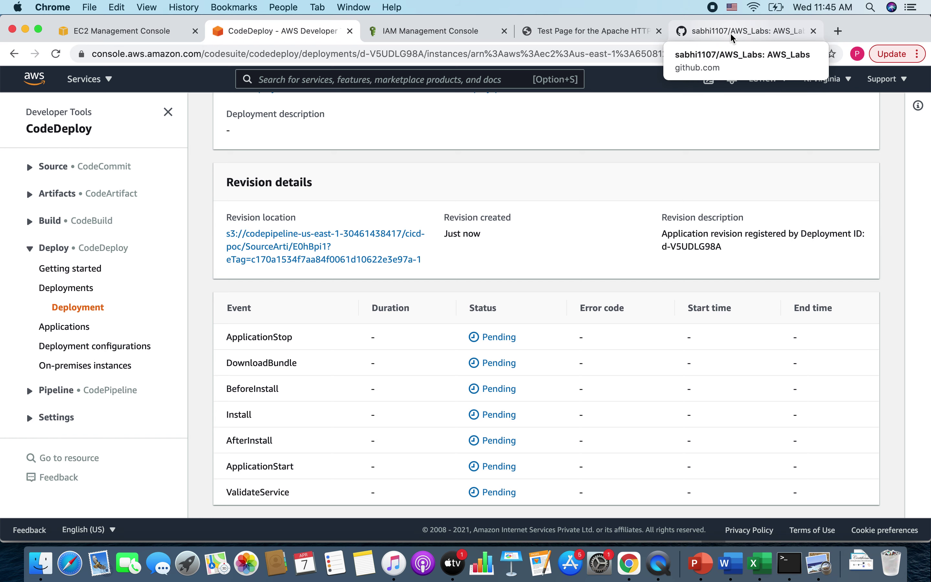
{"action": "left_click", "coordinate": [733, 37]}
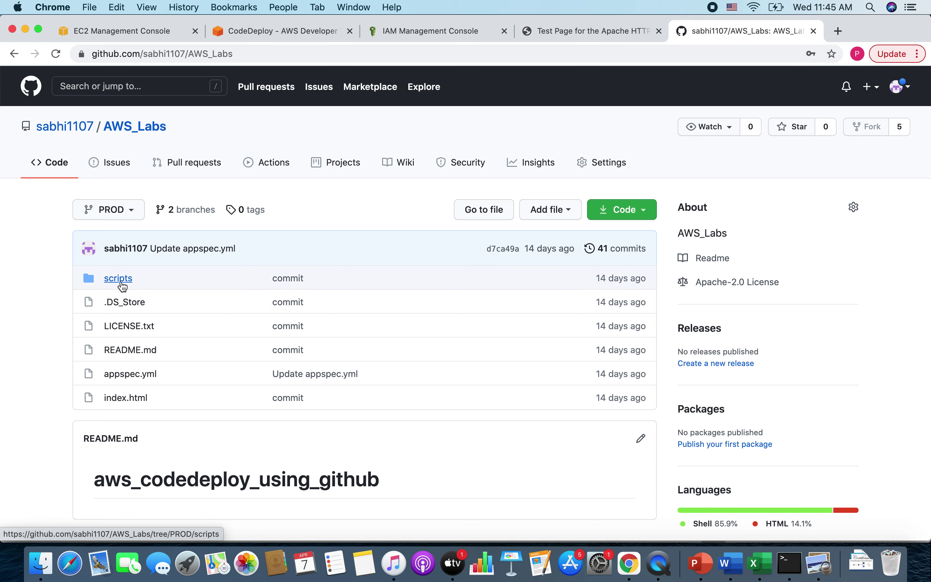
{"action": "left_click", "coordinate": [122, 286]}
{"action": "left_click", "coordinate": [129, 326]}
{"action": "left_click_drag", "start_coordinate": [116, 359], "coordinate": [238, 362]}
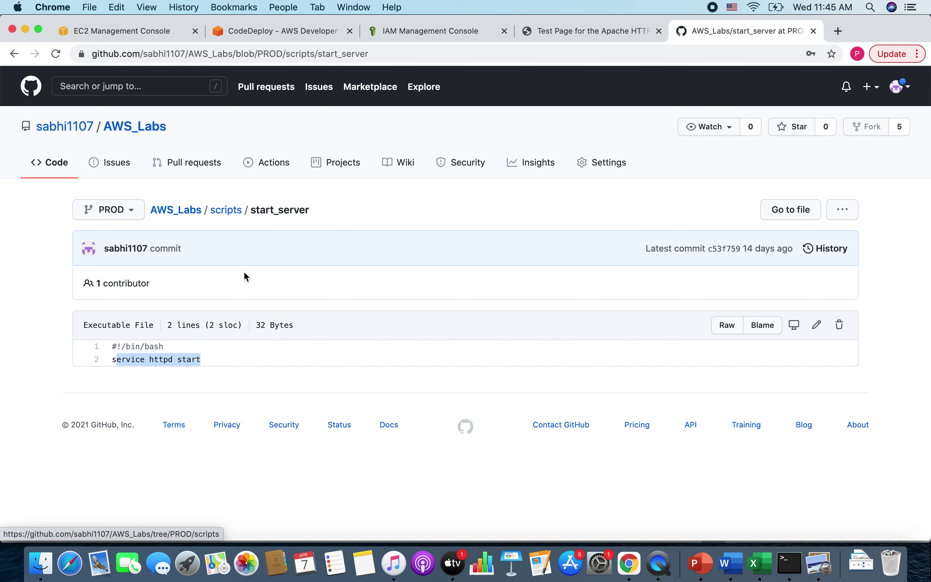
{"action": "left_click", "coordinate": [229, 217]}
{"action": "left_click", "coordinate": [134, 356]}
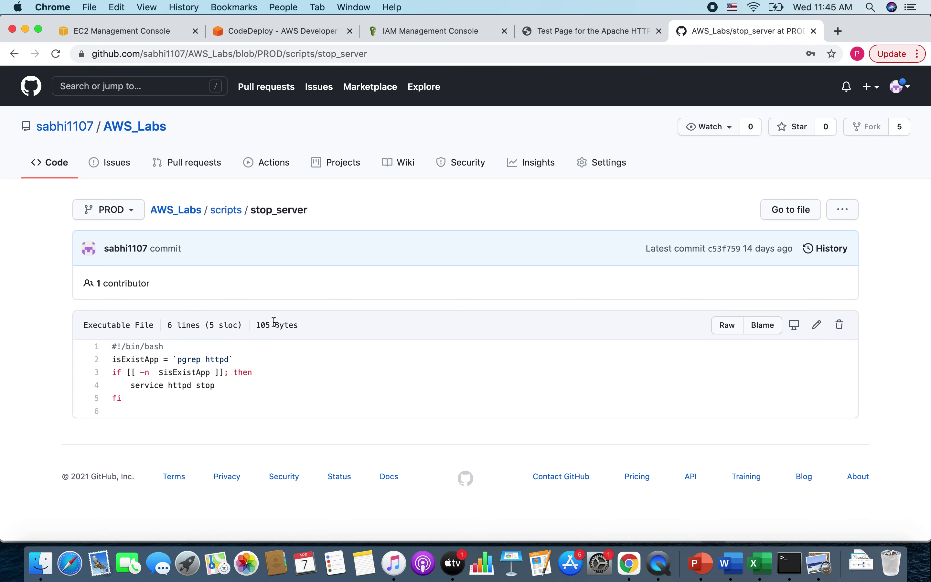
{"action": "left_click", "coordinate": [222, 210]}
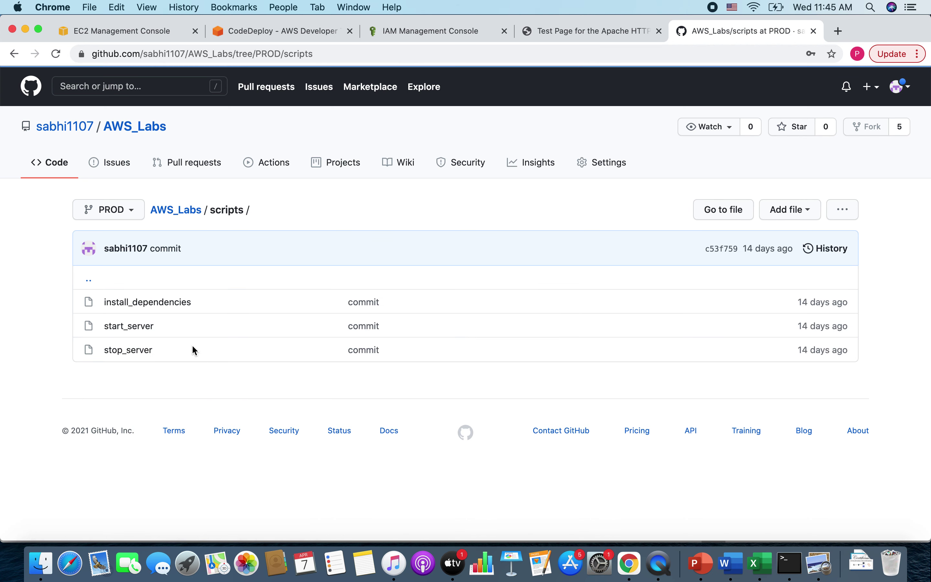
{"action": "left_click", "coordinate": [164, 305]}
{"action": "left_click_drag", "start_coordinate": [223, 358], "coordinate": [96, 346]}
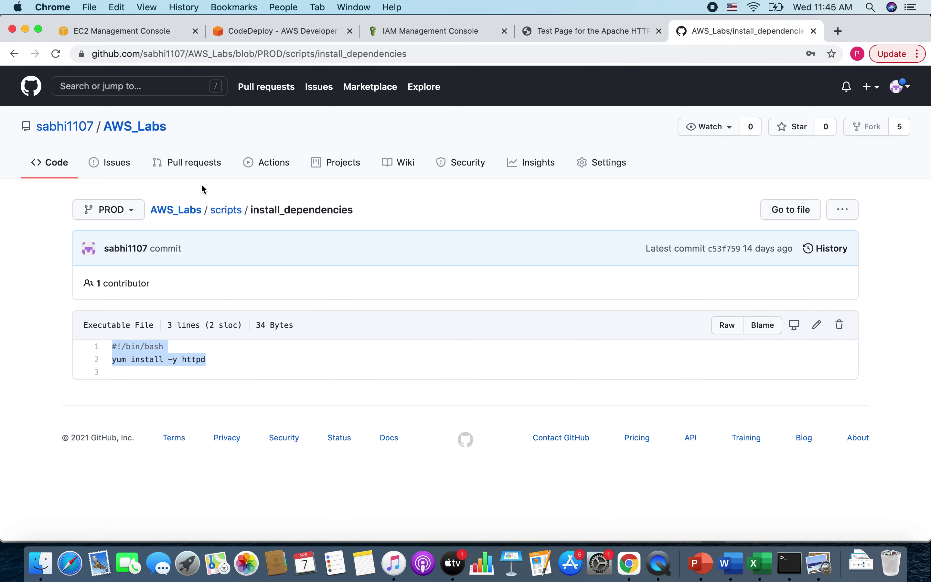
{"action": "left_click", "coordinate": [190, 210]}
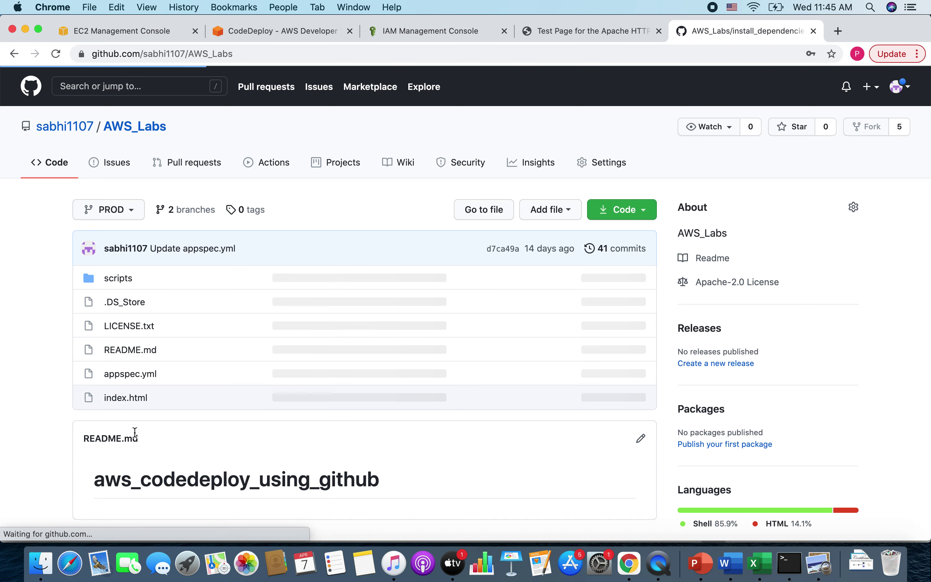
{"action": "left_click", "coordinate": [133, 373]}
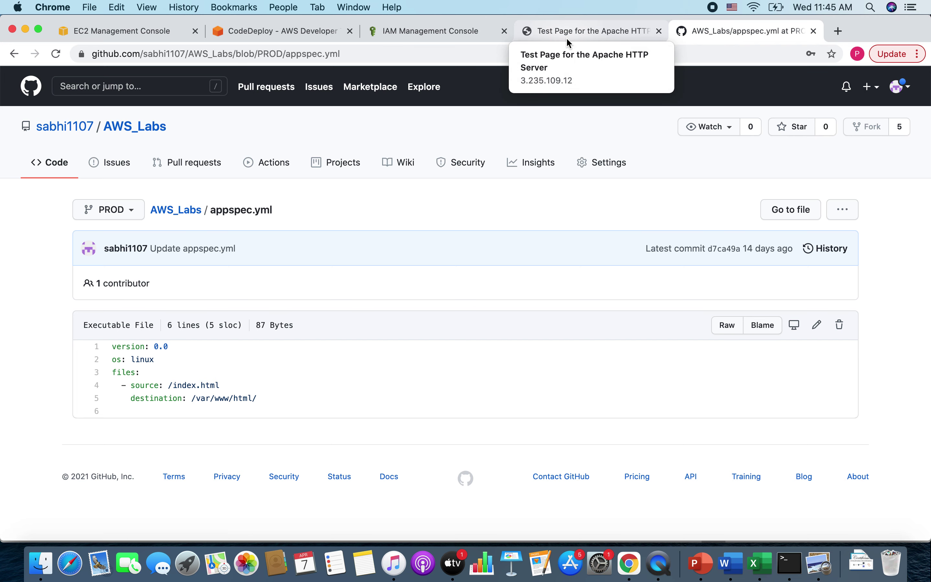
{"action": "left_click", "coordinate": [223, 32]}
{"action": "scroll", "coordinate": [369, 363], "scroll_direction": "up", "scroll_amount": 5}
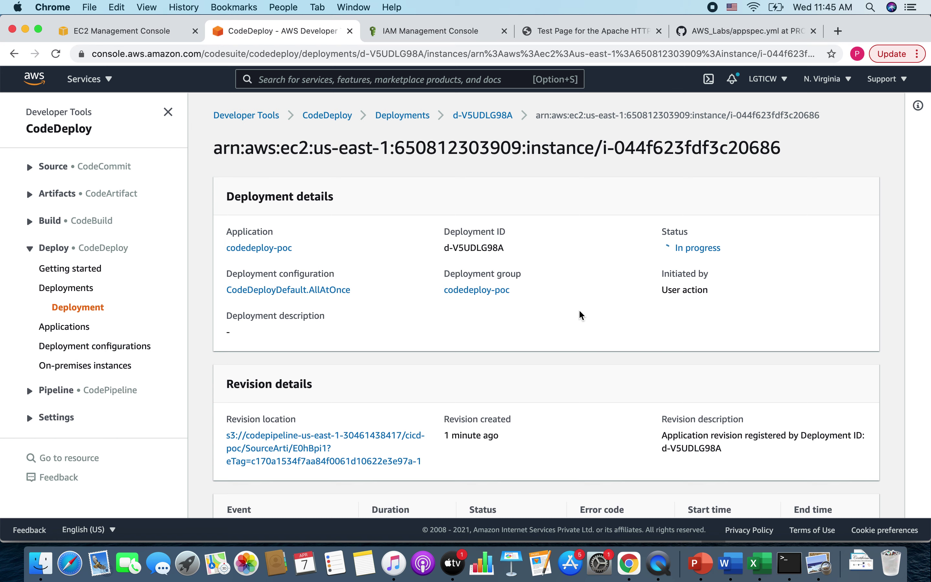
- Inspect the cicd-poc Deploy failure's execution details and events, showing ApplicationStop failed
{"action": "scroll", "coordinate": [581, 316], "scroll_direction": "down", "scroll_amount": 5}
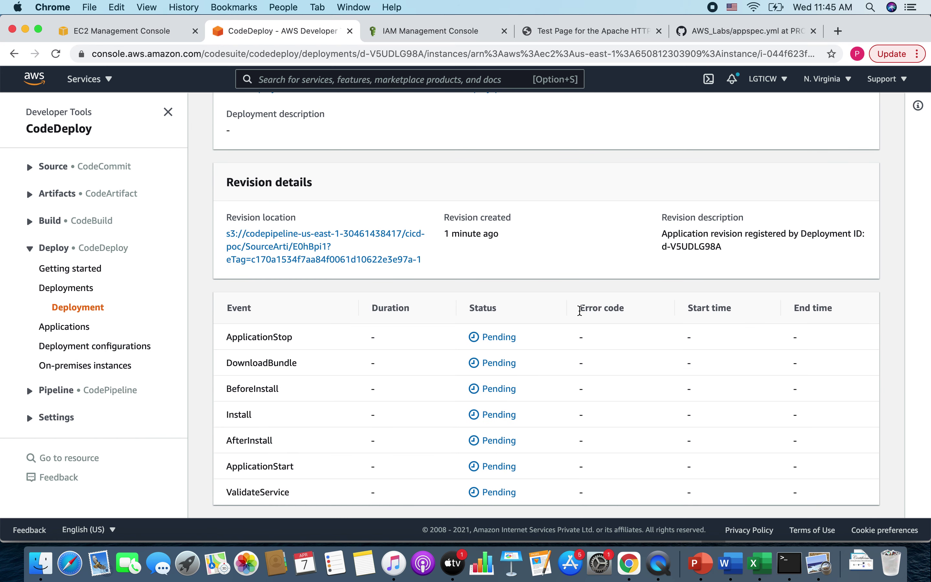
{"action": "scroll", "coordinate": [581, 316], "scroll_direction": "up", "scroll_amount": 5}
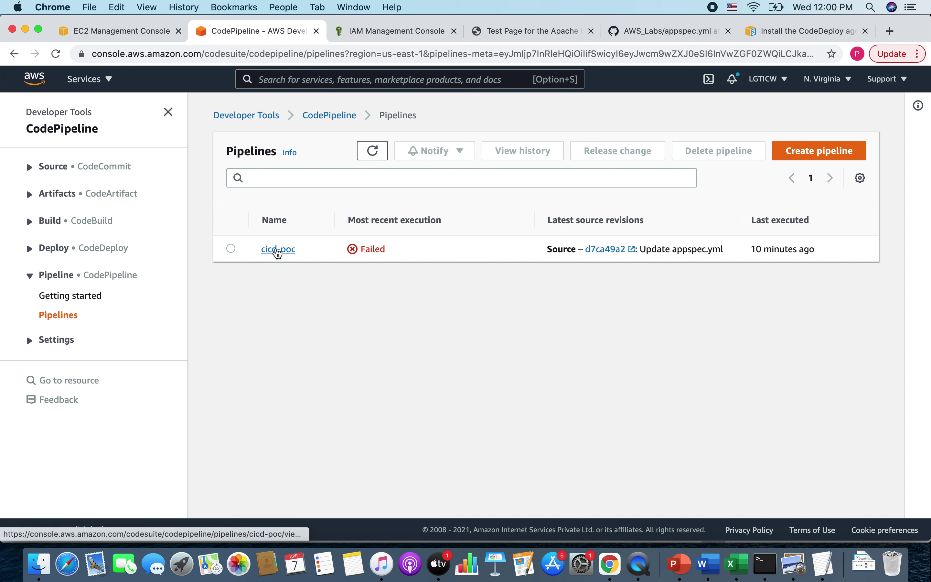
{"action": "left_click", "coordinate": [277, 251]}
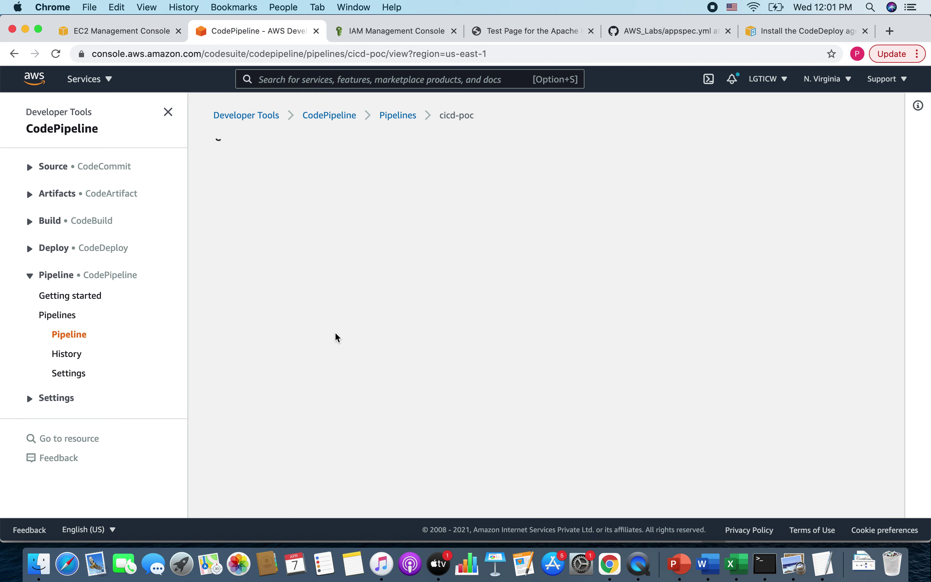
{"action": "scroll", "coordinate": [338, 337], "scroll_direction": "down", "scroll_amount": 5}
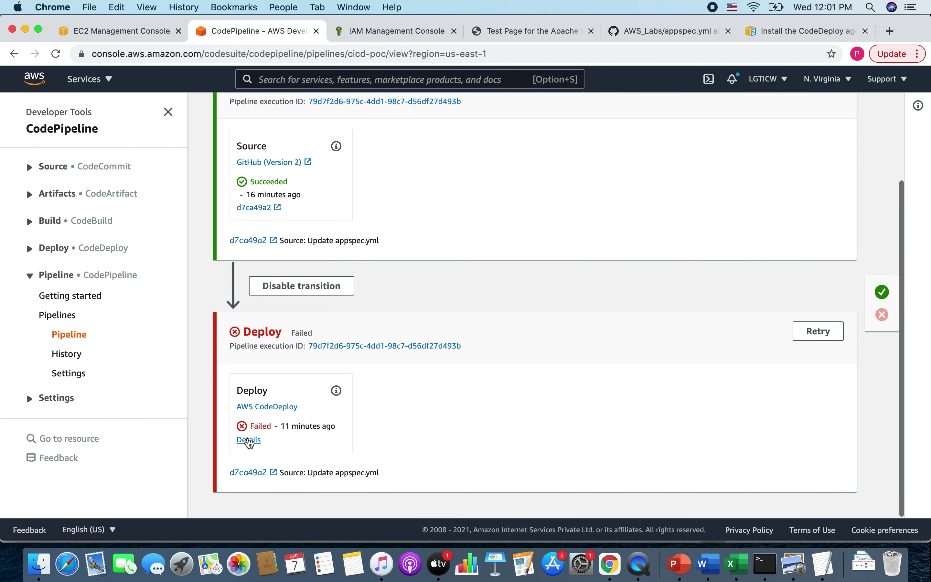
{"action": "left_click", "coordinate": [248, 440]}
{"action": "left_click", "coordinate": [378, 320]}
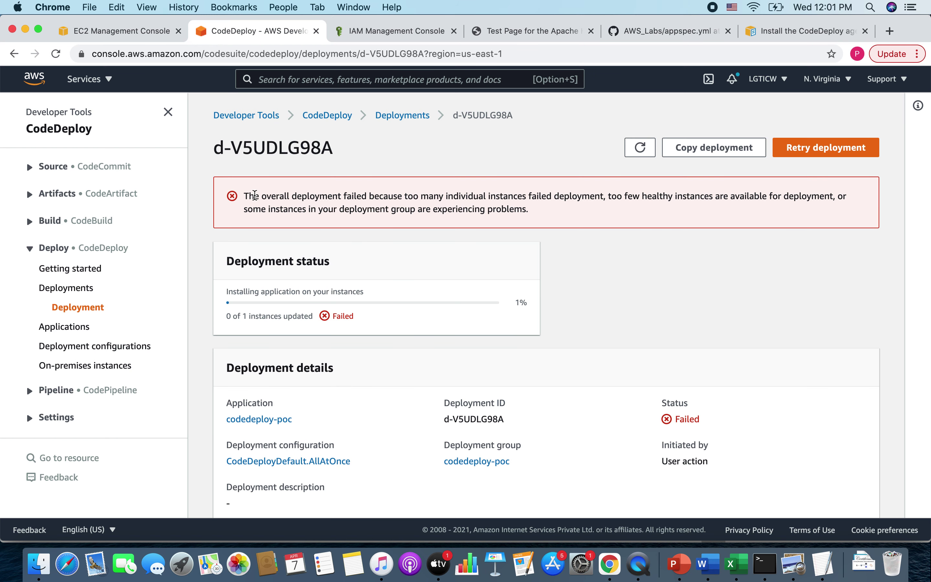
{"action": "left_click_drag", "start_coordinate": [254, 196], "coordinate": [389, 196]}
{"action": "left_click", "coordinate": [408, 198]}
{"action": "left_click_drag", "start_coordinate": [538, 195], "coordinate": [612, 196]}
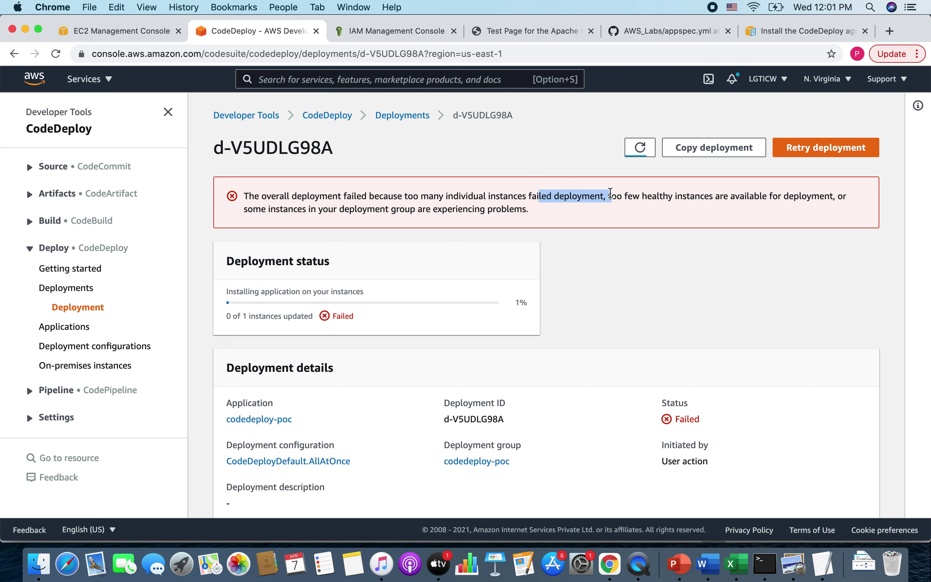
{"action": "scroll", "coordinate": [640, 356], "scroll_direction": "down", "scroll_amount": 8}
{"action": "left_click", "coordinate": [613, 493]}
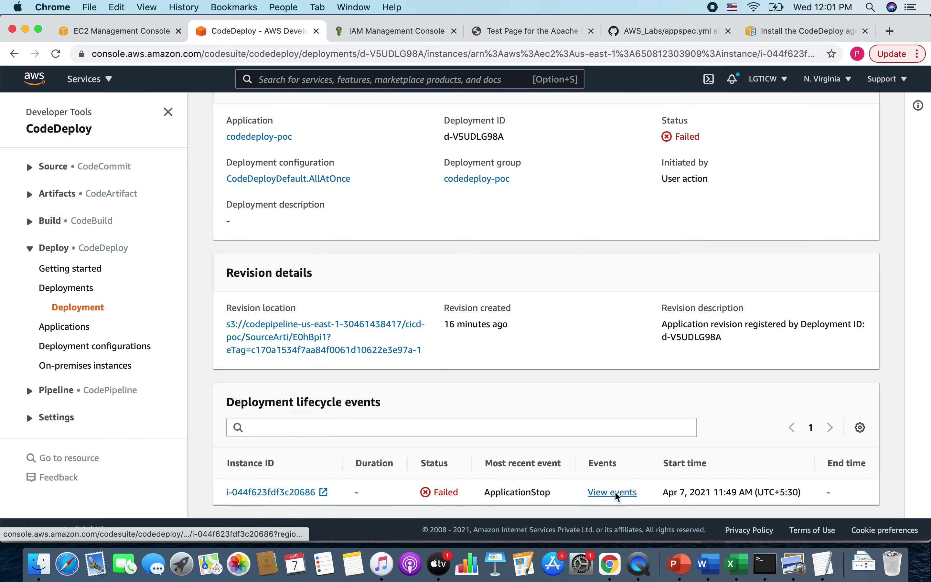
{"action": "scroll", "coordinate": [421, 322], "scroll_direction": "down", "scroll_amount": 5}
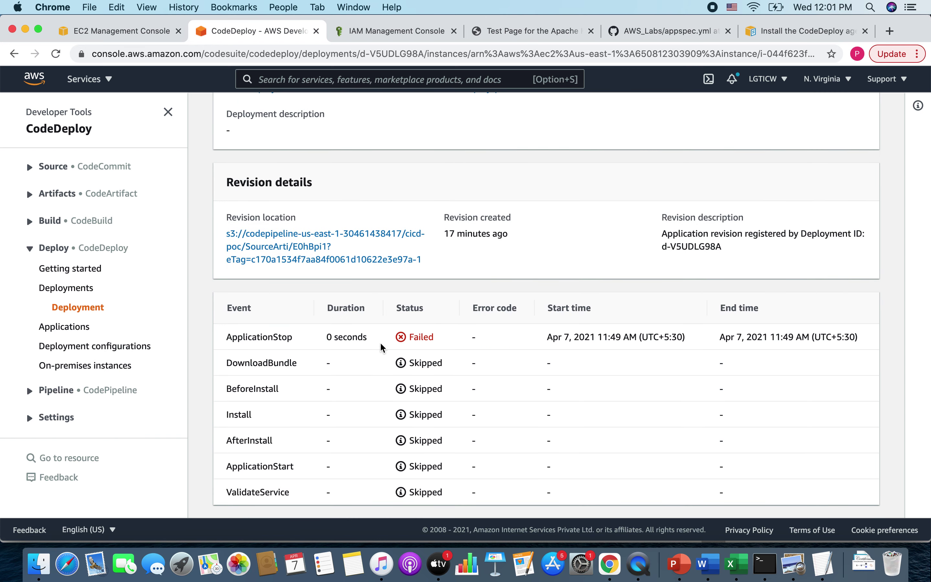
{"action": "left_click_drag", "start_coordinate": [443, 337], "coordinate": [380, 339]}
- Copy 'yum update' from the CodeDeploy agent install guide into the instance's terminal
{"action": "left_click", "coordinate": [786, 32]}
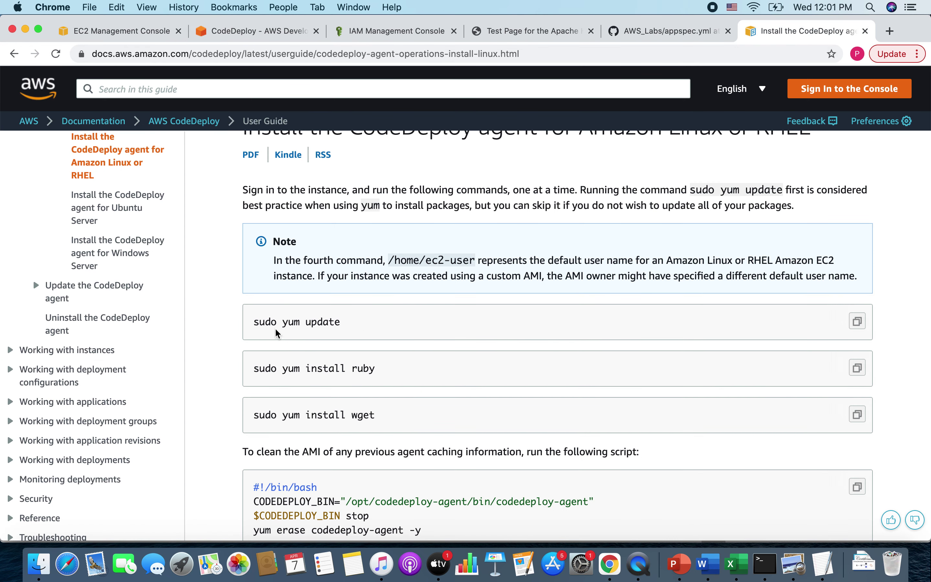
{"action": "left_click_drag", "start_coordinate": [283, 323], "coordinate": [369, 326]}
{"action": "key", "text": "super+c"}
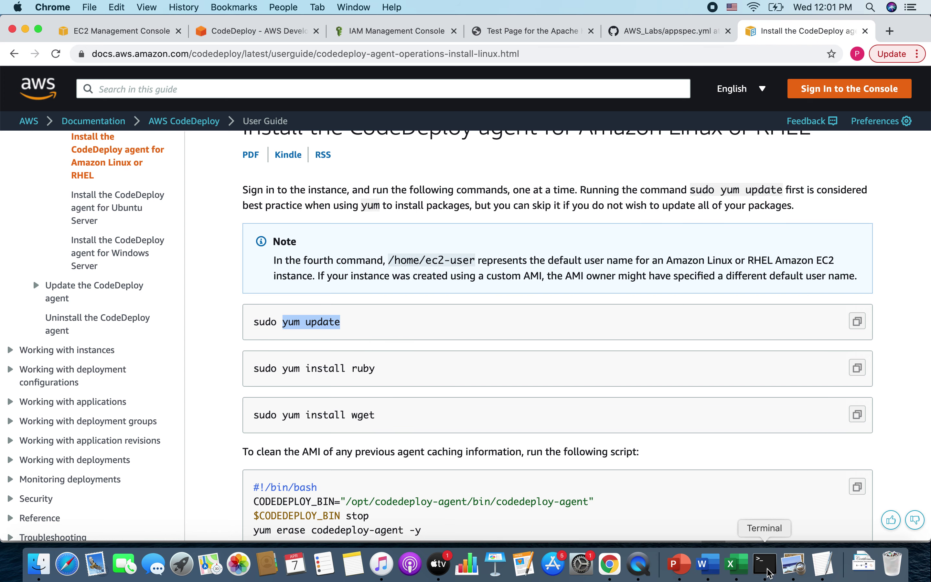
{"action": "left_click", "coordinate": [766, 566]}
{"action": "key", "text": "super+v"}
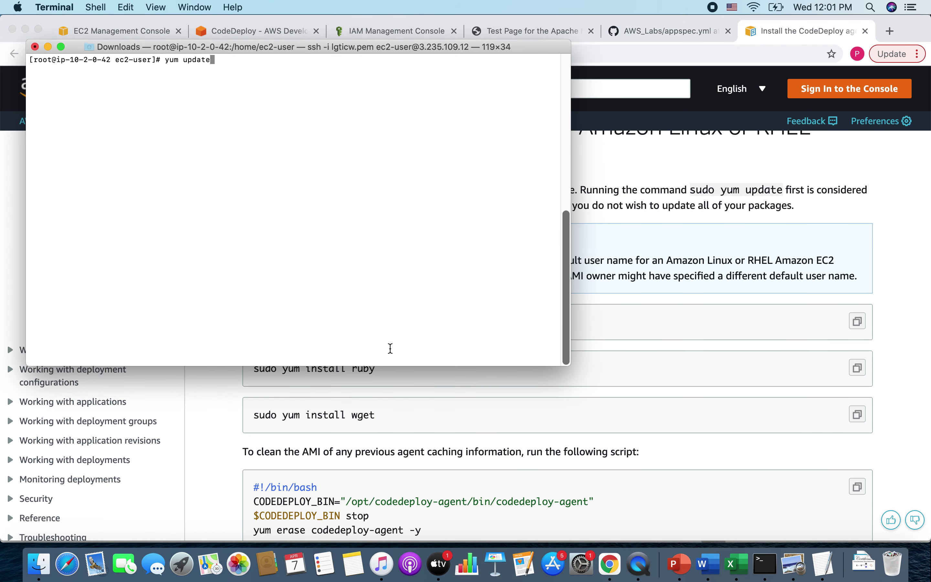
- Run yum update and yum install ruby on the instance
{"action": "key", "text": "Return"}
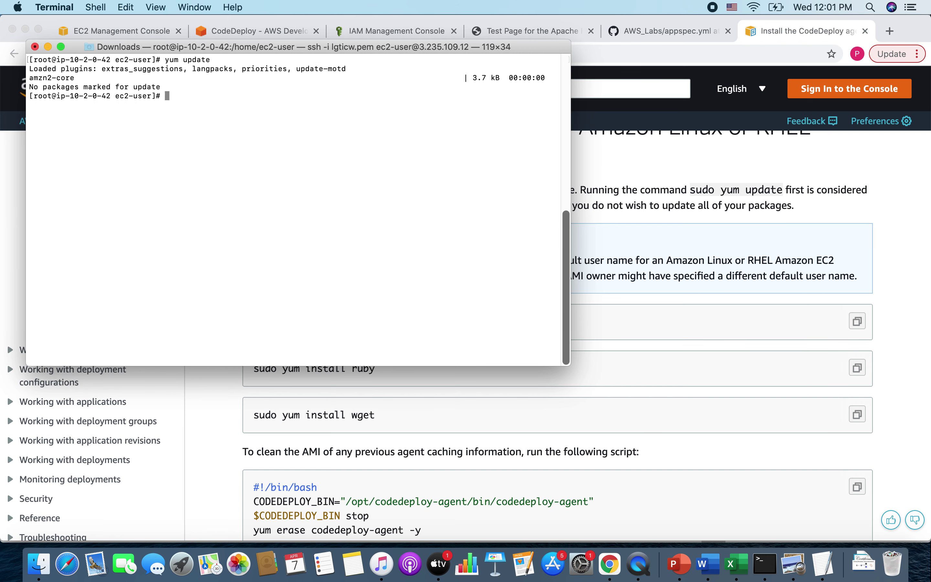
{"action": "left_click", "coordinate": [486, 432]}
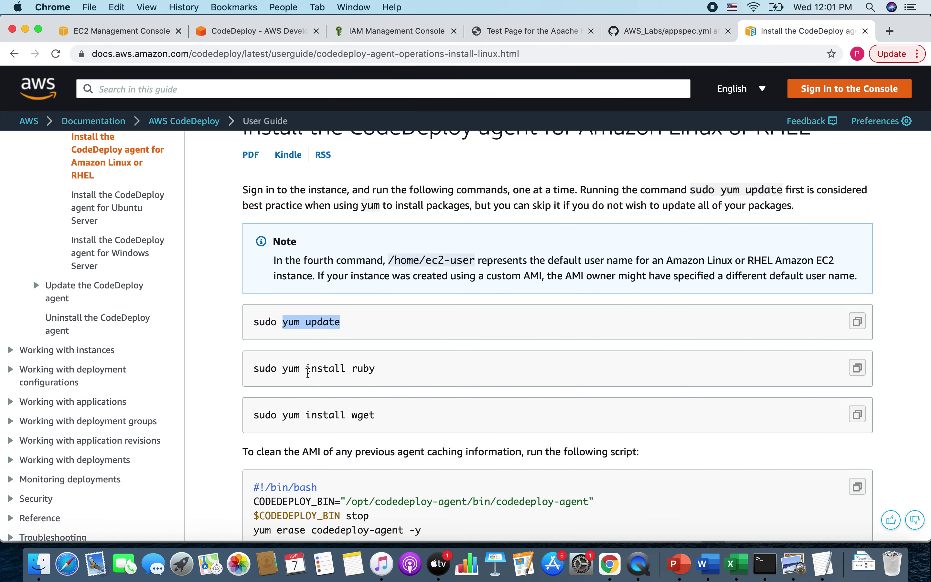
{"action": "left_click", "coordinate": [285, 368]}
{"action": "left_click_drag", "start_coordinate": [283, 368], "coordinate": [400, 372]}
{"action": "key", "text": "super+c"}
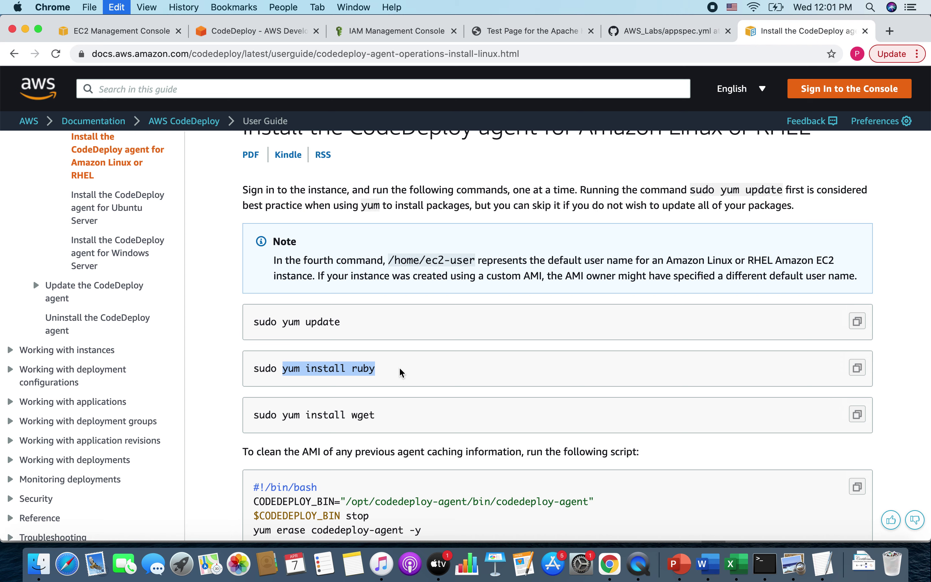
{"action": "left_click", "coordinate": [765, 565]}
{"action": "key", "text": "super+v"}
{"action": "key", "text": "Return"}
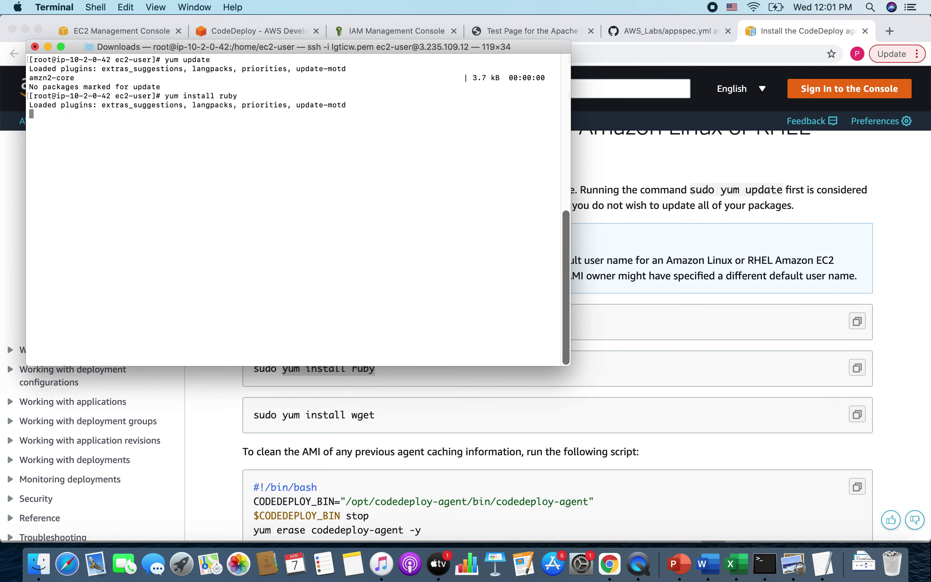
- Run yum install wget, which reports wget already installed and latest
{"action": "left_click", "coordinate": [423, 419]}
{"action": "left_click_drag", "start_coordinate": [282, 415], "coordinate": [419, 420]}
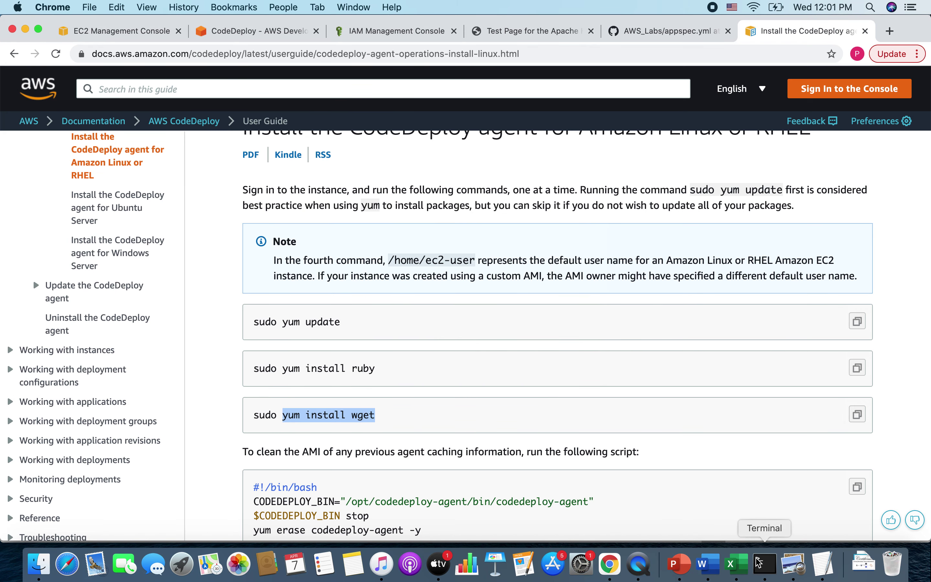
{"action": "left_click", "coordinate": [765, 566]}
{"action": "key", "text": "super+v"}
{"action": "key", "text": "Return"}
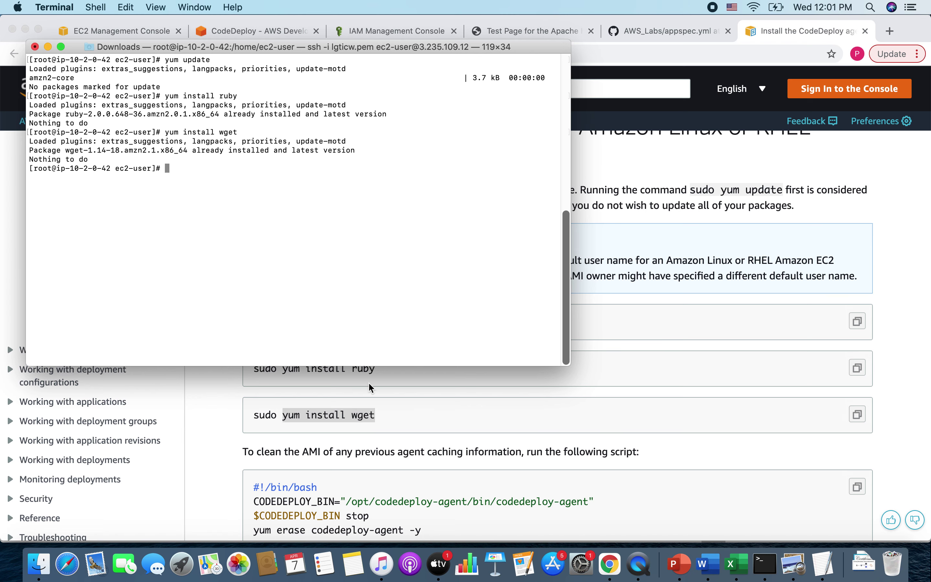
- Review the install guide's old-agent cleanup script and the /home/ec2-user path
{"action": "key", "text": "super+Tab"}
{"action": "scroll", "coordinate": [423, 432], "scroll_direction": "down", "scroll_amount": 5}
{"action": "left_click_drag", "start_coordinate": [423, 391], "coordinate": [240, 369]}
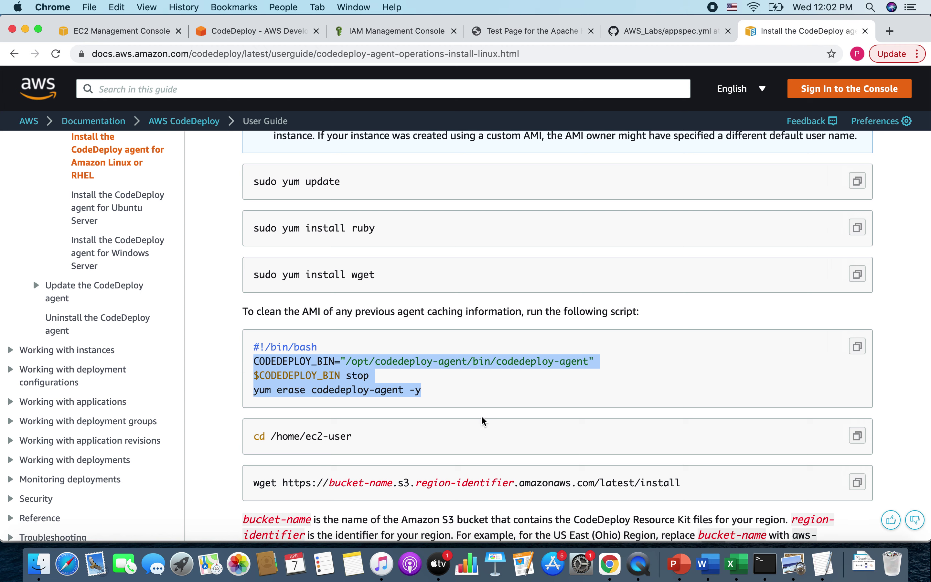
{"action": "scroll", "coordinate": [484, 421], "scroll_direction": "down", "scroll_amount": 3}
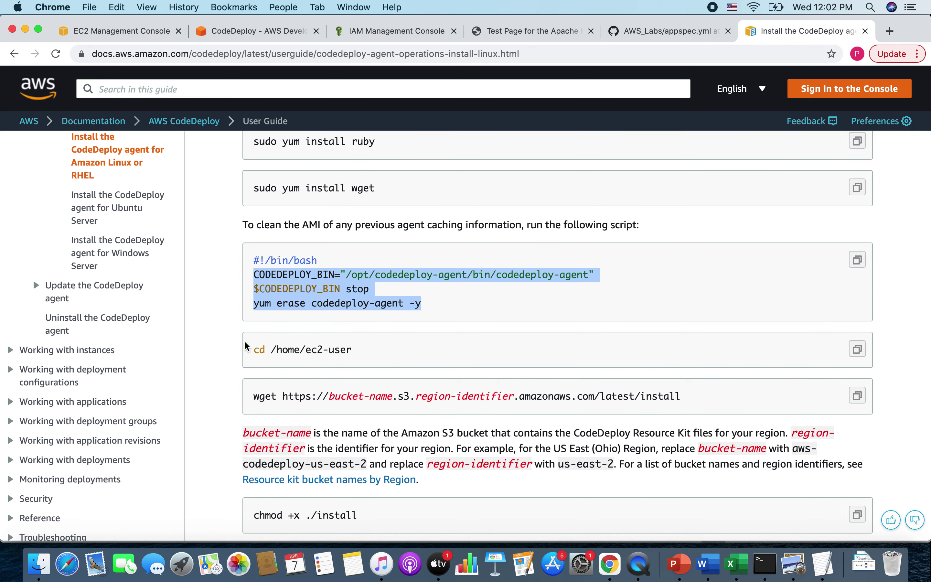
{"action": "left_click", "coordinate": [343, 351]}
{"action": "left_click_drag", "start_coordinate": [270, 350], "coordinate": [369, 354]}
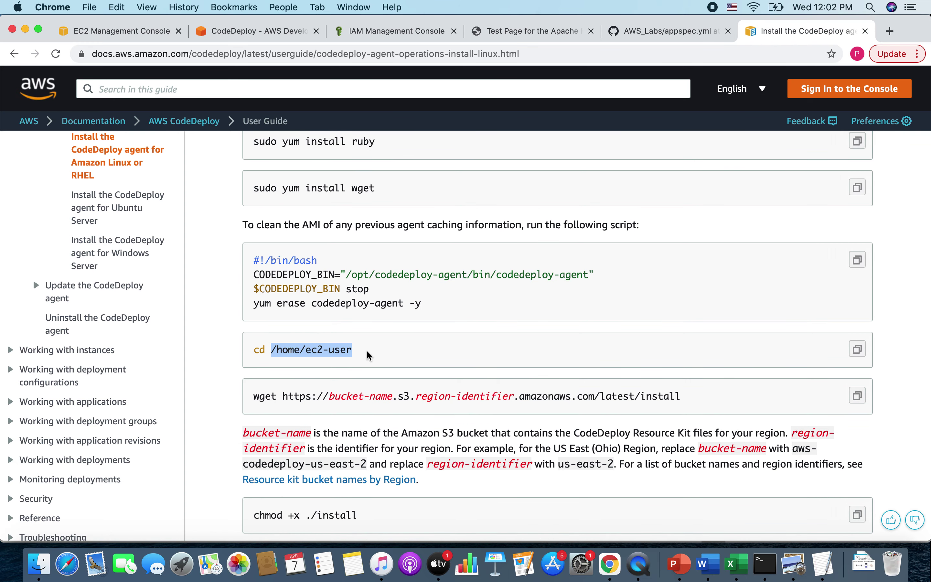
{"action": "left_click", "coordinate": [758, 562]}
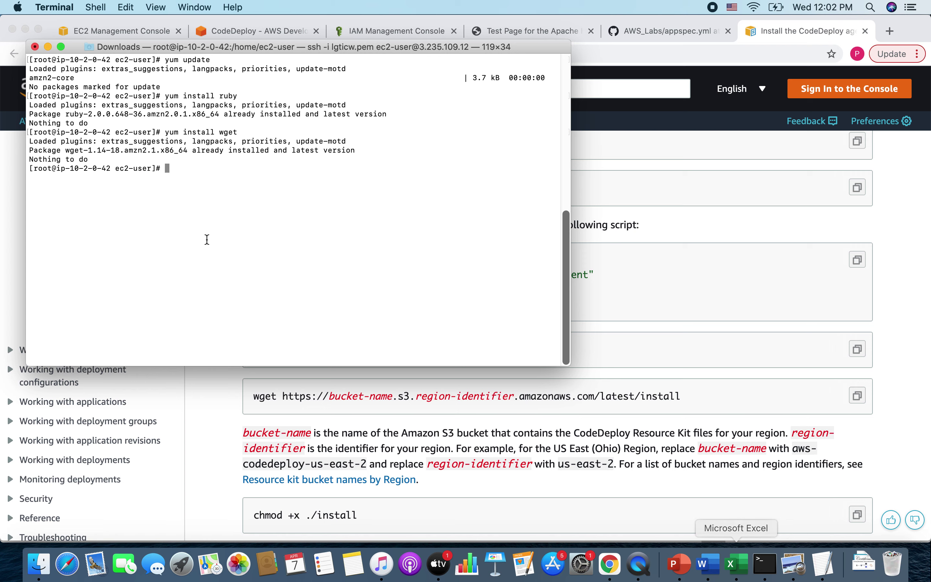
{"action": "scroll", "coordinate": [387, 460], "scroll_direction": "down", "scroll_amount": 4}
{"action": "left_click", "coordinate": [271, 337]}
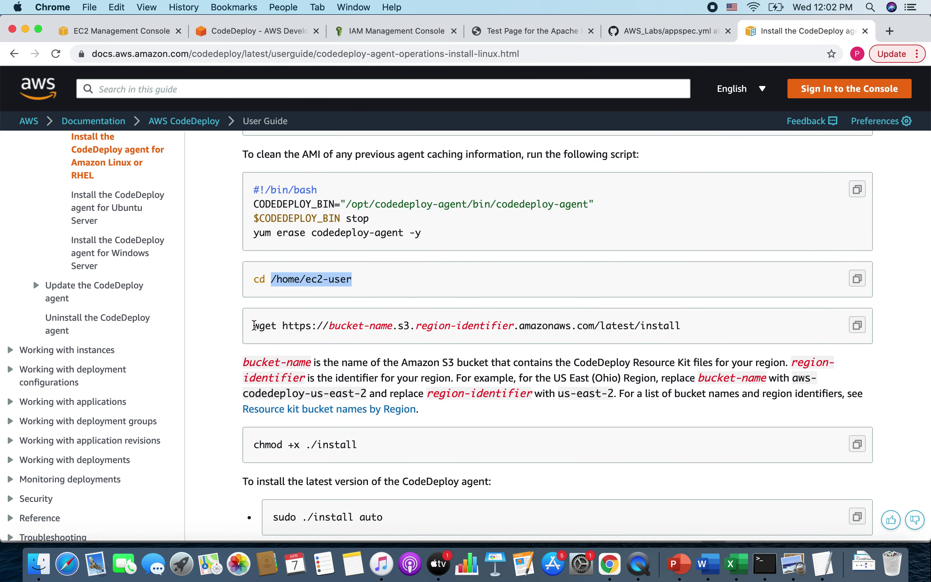
- Run the wget installer download with the bucket set to aws-codedeploy-us-east-1
{"action": "left_click_drag", "start_coordinate": [254, 325], "coordinate": [682, 345]}
{"action": "left_click", "coordinate": [858, 327]}
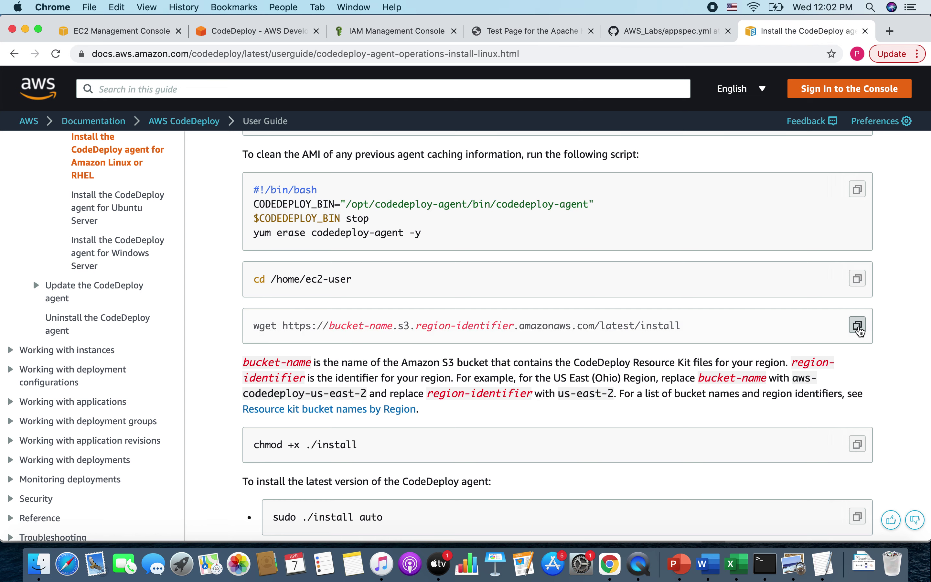
{"action": "key", "text": "super+Tab"}
{"action": "key", "text": "super+v"}
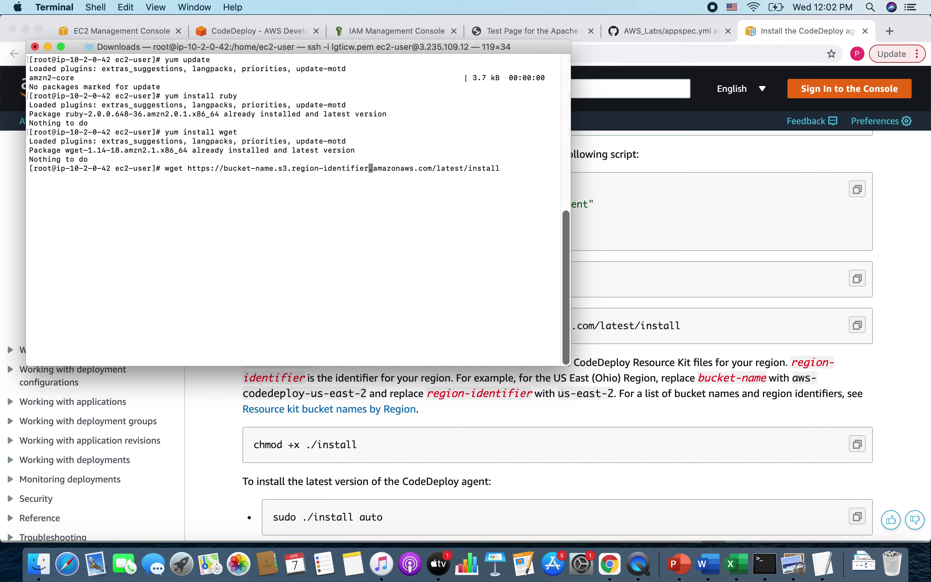
{"action": "key", "text": "BackSpace"}
{"action": "key", "text": "BackSpace"}
{"action": "key", "text": "BackSpace"}
{"action": "key", "text": "BackSpace"}
{"action": "key", "text": "BackSpace"}
{"action": "key", "text": "BackSpace"}
{"action": "key", "text": "BackSpace"}
{"action": "key", "text": "BackSpace"}
{"action": "key", "text": "BackSpace"}
{"action": "key", "text": "BackSpace"}
{"action": "key", "text": "BackSpace"}
{"action": "key", "text": "BackSpace"}
{"action": "key", "text": "BackSpace"}
{"action": "key", "text": "BackSpace"}
{"action": "key", "text": "BackSpace"}
{"action": "key", "text": "BackSpace"}
{"action": "key", "text": "BackSpace"}
{"action": "key", "text": "BackSpace"}
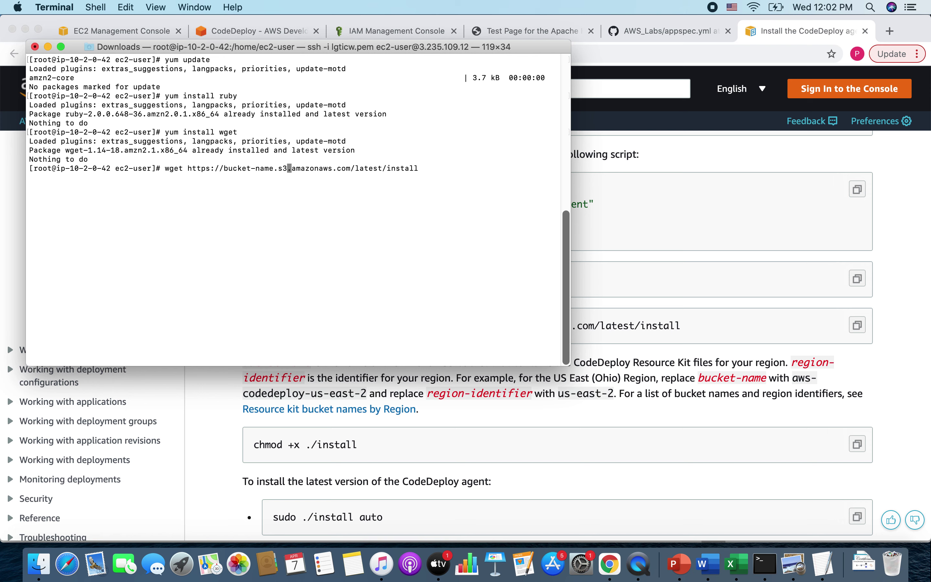
{"action": "key", "text": "BackSpace"}
{"action": "key", "text": "BackSpace"}
{"action": "key", "text": "BackSpace"}
{"action": "key", "text": "BackSpace"}
{"action": "key", "text": "BackSpace"}
{"action": "key", "text": "BackSpace"}
{"action": "key", "text": "BackSpace"}
{"action": "key", "text": "BackSpace"}
{"action": "key", "text": "BackSpace"}
{"action": "key", "text": "BackSpace"}
{"action": "key", "text": "BackSpace"}
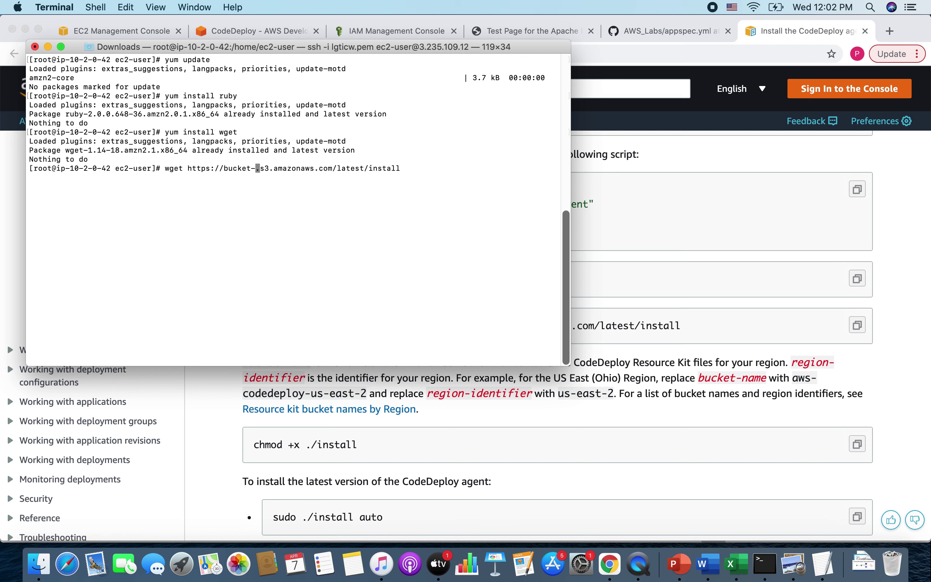
{"action": "type", "text": "aws-codedeploy-us-east-1"}
{"action": "key", "text": "Return"}
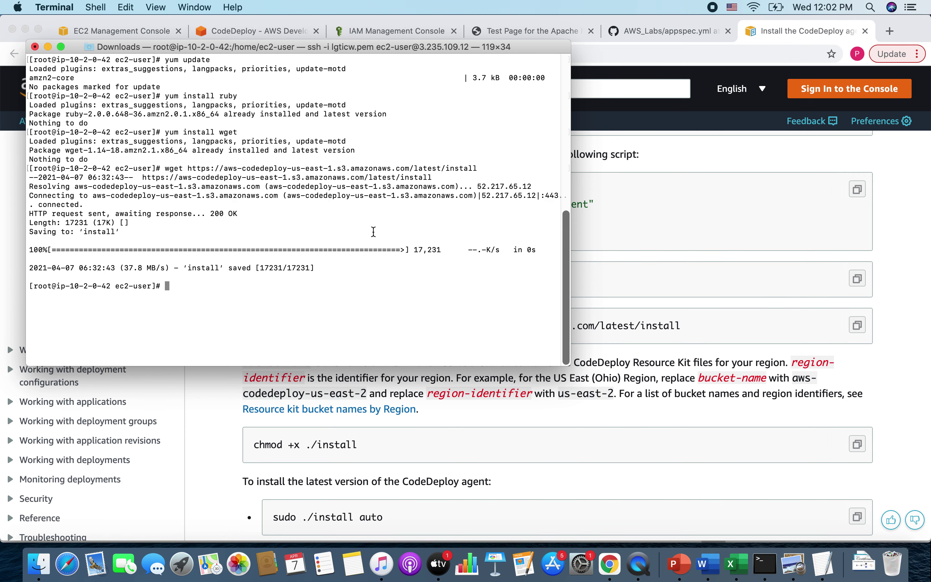
- Make the installer executable with chmod +x ./install
{"action": "left_click", "coordinate": [395, 473]}
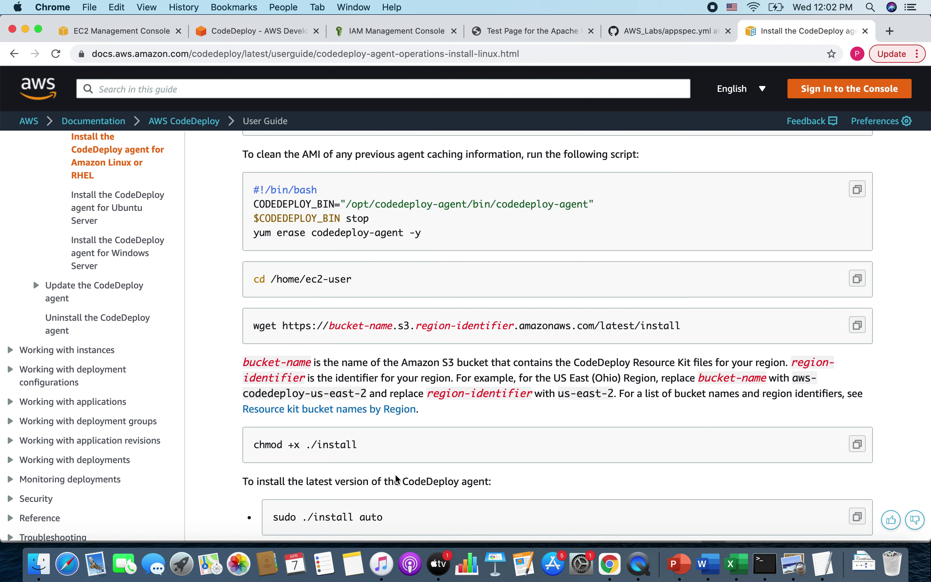
{"action": "left_click_drag", "start_coordinate": [253, 444], "coordinate": [406, 447]}
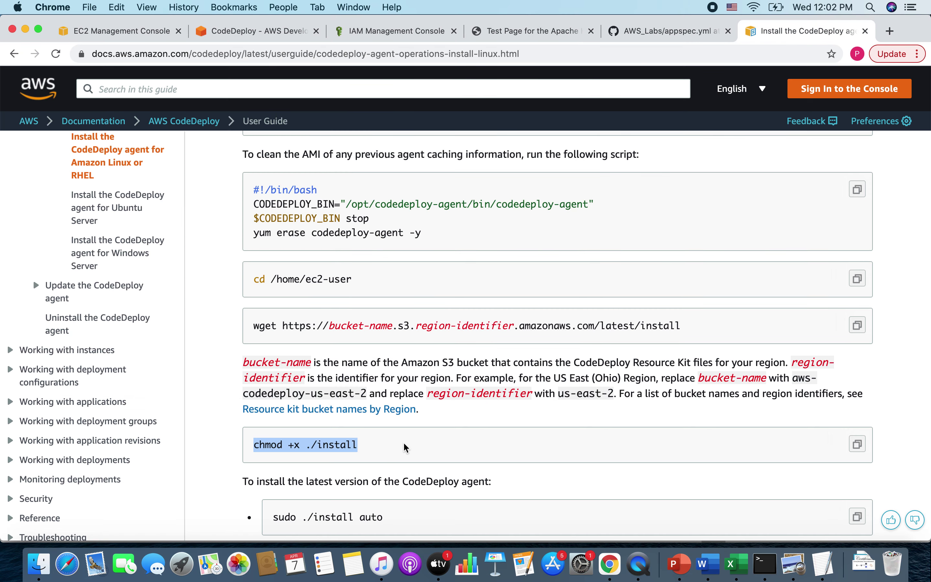
{"action": "key", "text": "super+Tab"}
{"action": "key", "text": "super+v"}
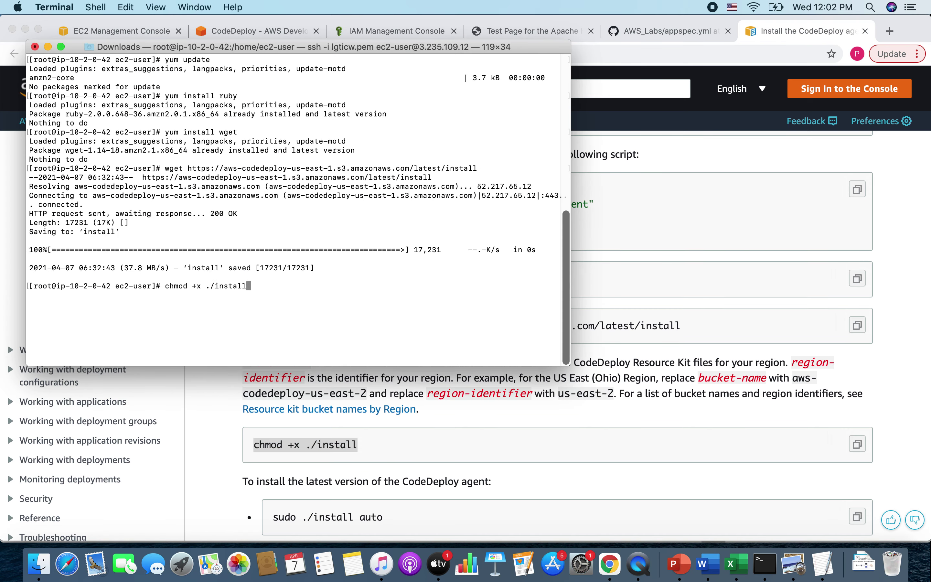
{"action": "key", "text": "Return"}
- Run ./install auto to install CodeDeploy agent 1.3.1-1880
{"action": "key", "text": "super+Tab"}
{"action": "scroll", "coordinate": [317, 445], "scroll_direction": "down", "scroll_amount": 3}
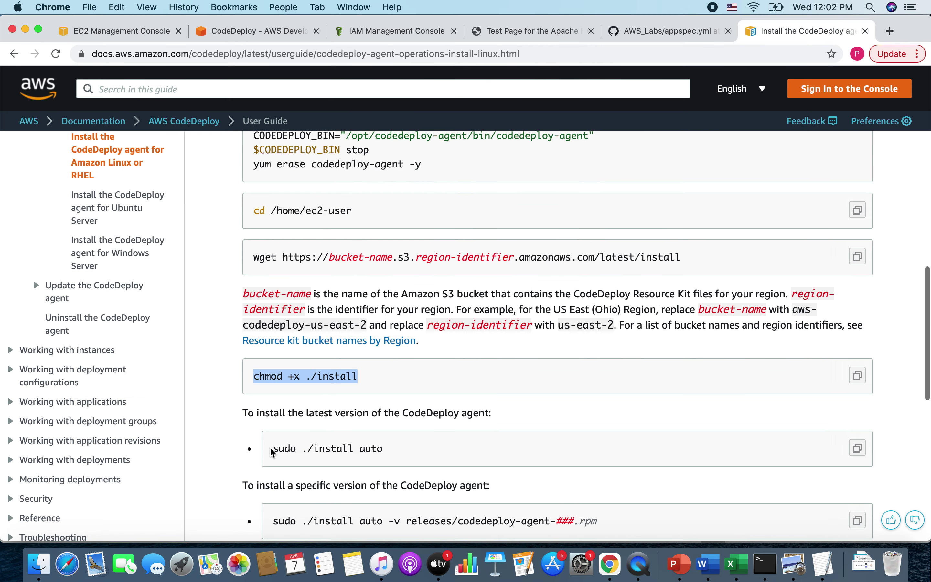
{"action": "left_click", "coordinate": [311, 449]}
{"action": "left_click_drag", "start_coordinate": [311, 449], "coordinate": [412, 454]}
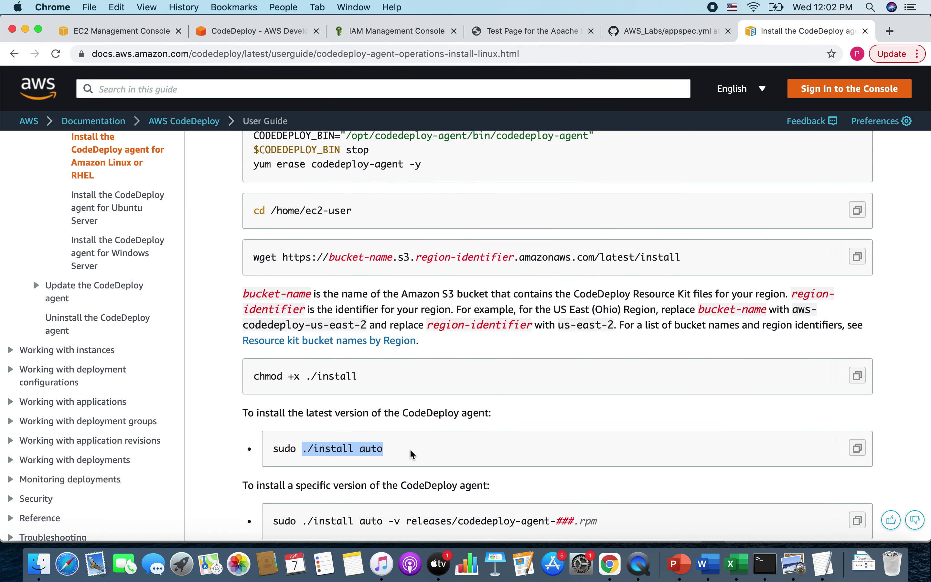
{"action": "key", "text": "super+Tab"}
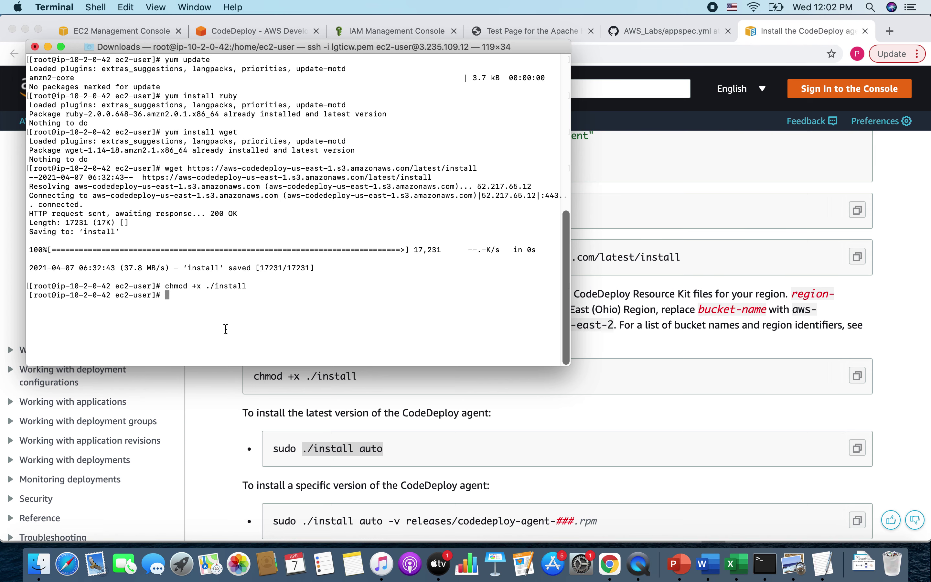
{"action": "key", "text": "super+v"}
{"action": "key", "text": "Return"}
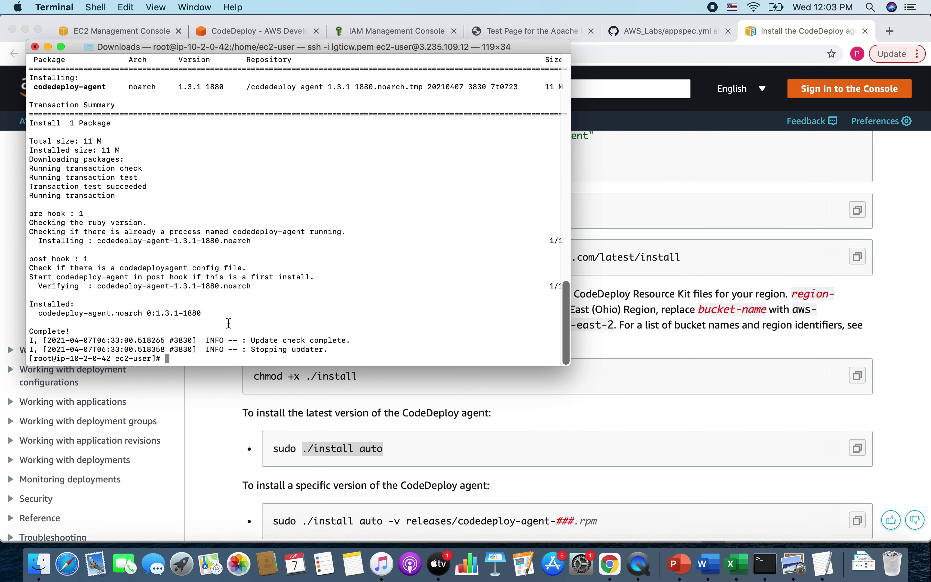
{"action": "scroll", "coordinate": [423, 442], "scroll_direction": "down", "scroll_amount": 5}
- Check the agent with service codedeploy-agent status
{"action": "left_click", "coordinate": [465, 443]}
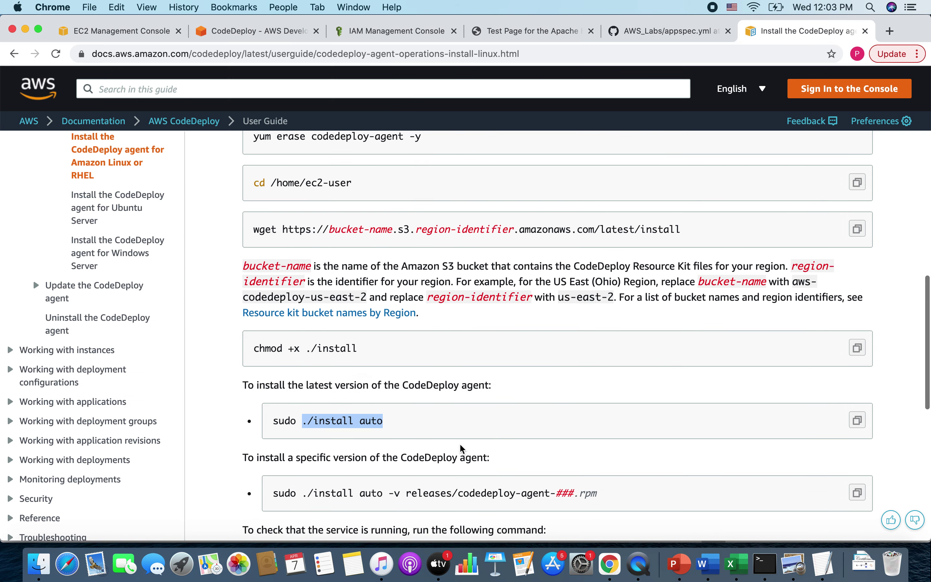
{"action": "scroll", "coordinate": [325, 492], "scroll_direction": "down", "scroll_amount": 2}
{"action": "scroll", "coordinate": [328, 407], "scroll_direction": "down", "scroll_amount": 3}
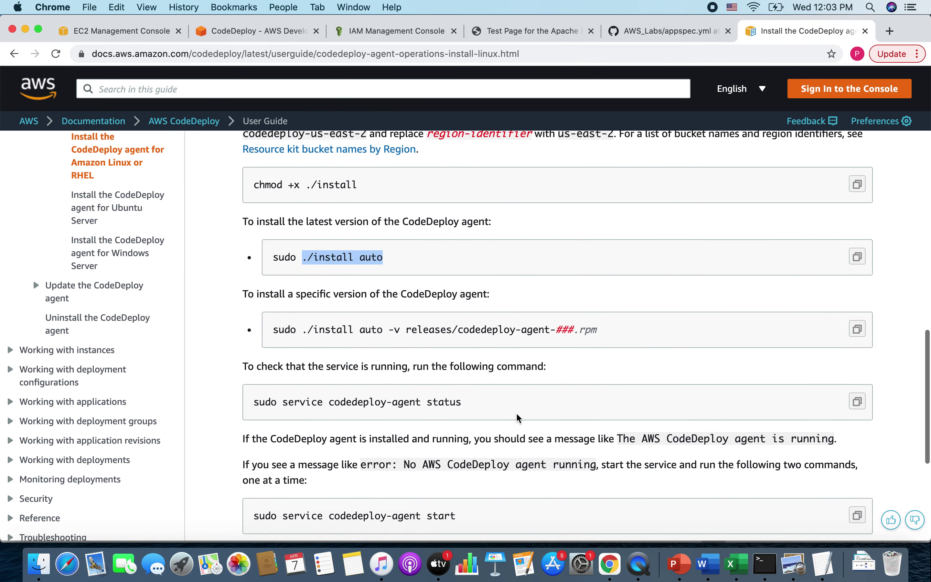
{"action": "left_click_drag", "start_coordinate": [283, 396], "coordinate": [492, 400]}
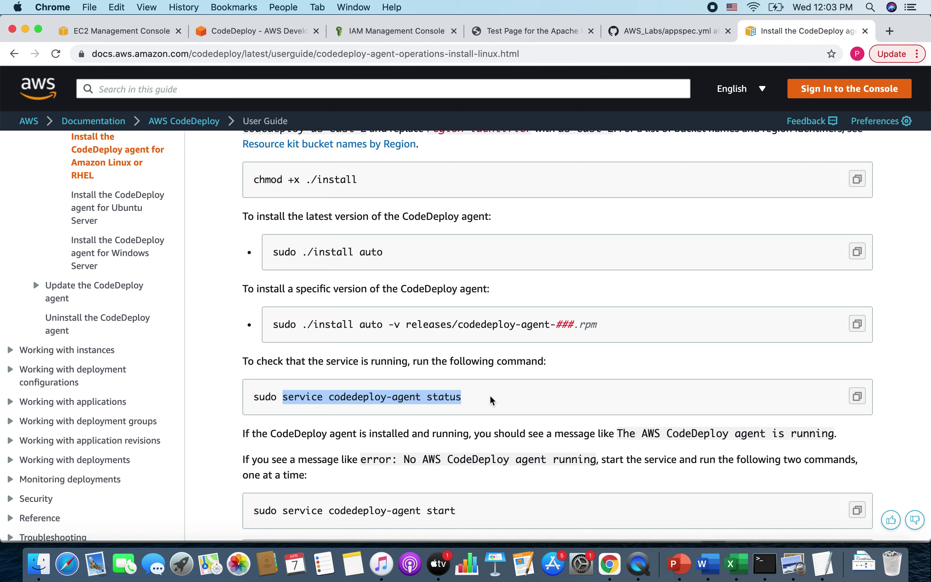
{"action": "key", "text": "super+Tab"}
{"action": "key", "text": "super+v"}
{"action": "key", "text": "Return"}
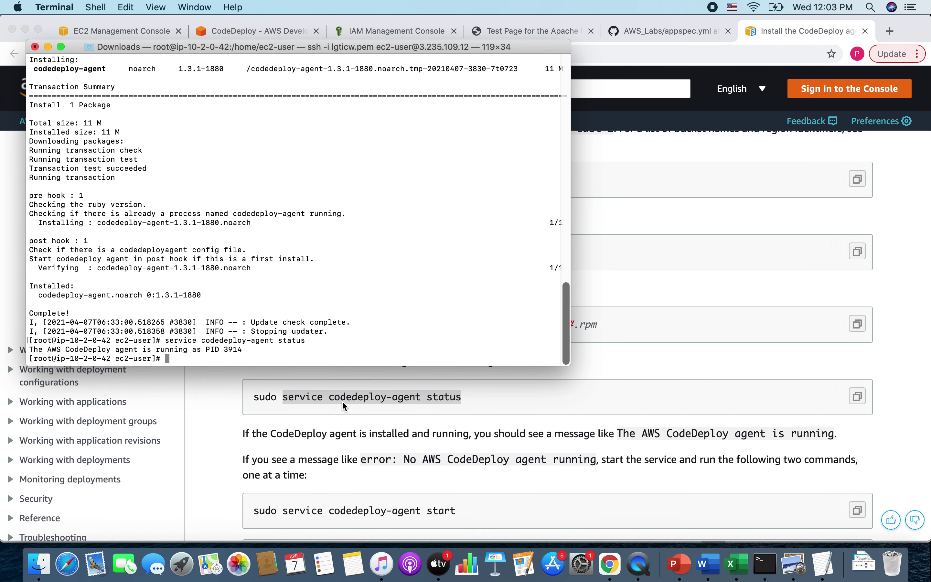
{"action": "left_click_drag", "start_coordinate": [109, 344], "coordinate": [252, 350]}
{"action": "left_click", "coordinate": [254, 351]}
- Start the agent with service codedeploy-agent start
{"action": "left_click", "coordinate": [342, 423]}
{"action": "scroll", "coordinate": [342, 423], "scroll_direction": "down", "scroll_amount": 2}
{"action": "left_click_drag", "start_coordinate": [283, 451], "coordinate": [528, 451]}
{"action": "key", "text": "super+c"}
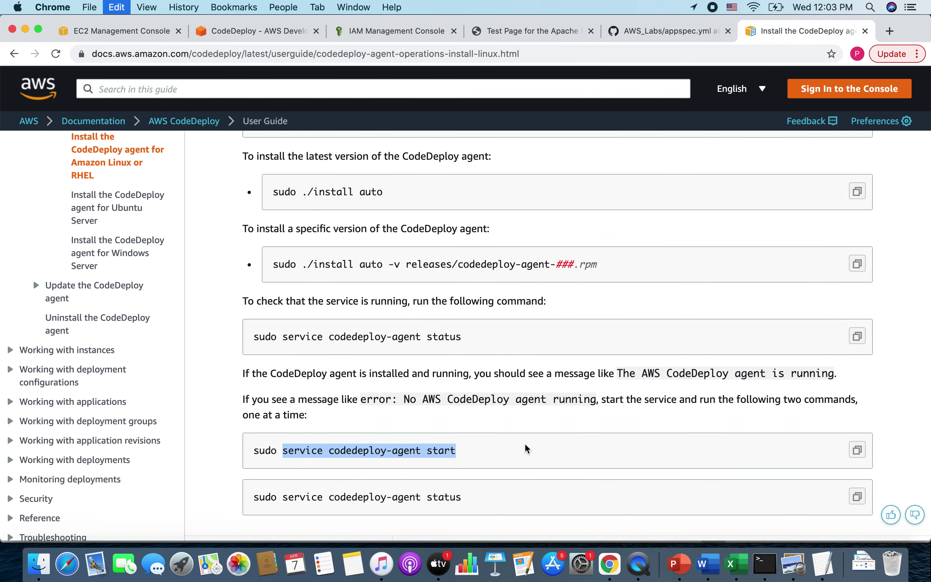
{"action": "key", "text": "super+Tab"}
{"action": "key", "text": "super+v"}
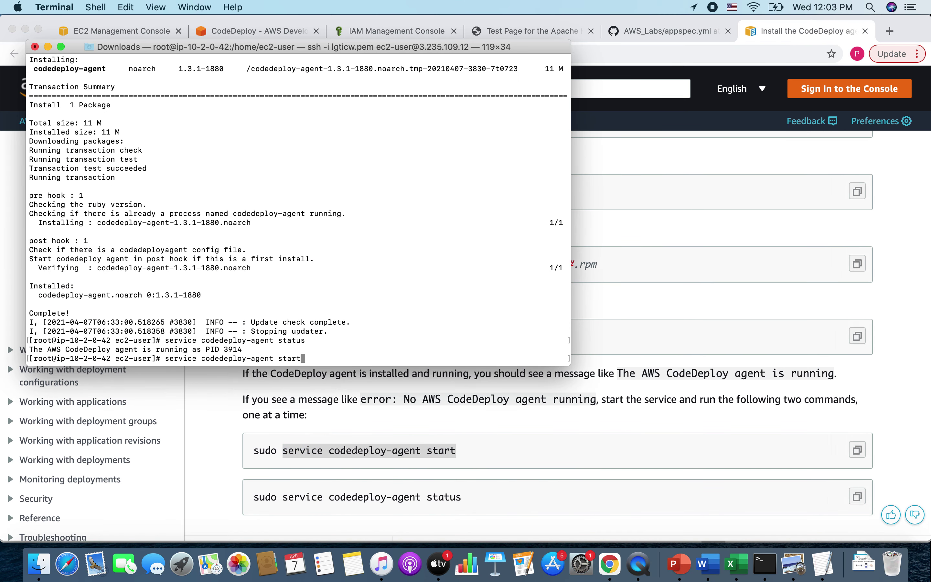
{"action": "key", "text": "Return"}
- Re-run the status command, confirming the agent is running as PID 3914
{"action": "key", "text": "super+Tab"}
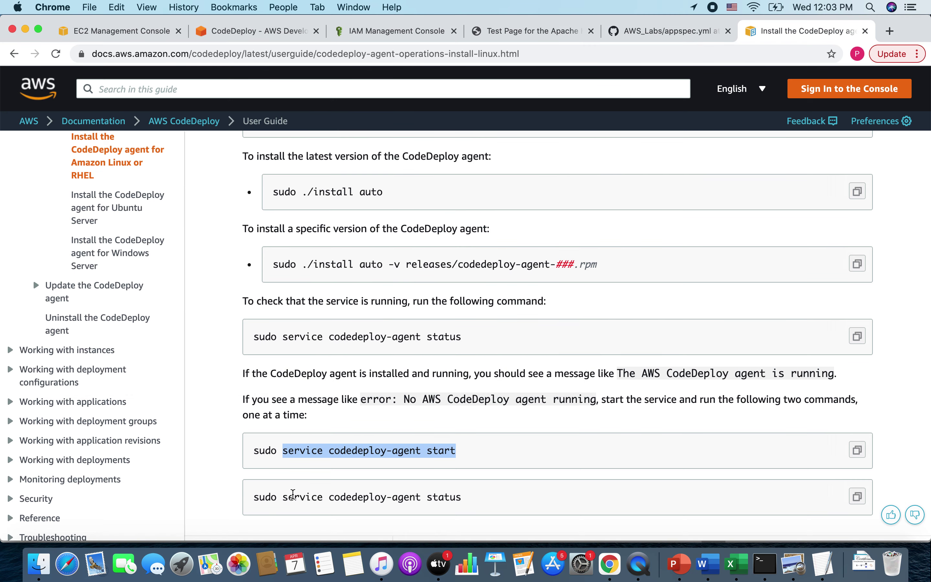
{"action": "left_click_drag", "start_coordinate": [283, 496], "coordinate": [522, 507]}
{"action": "key", "text": "super+c"}
{"action": "key", "text": "super+Tab"}
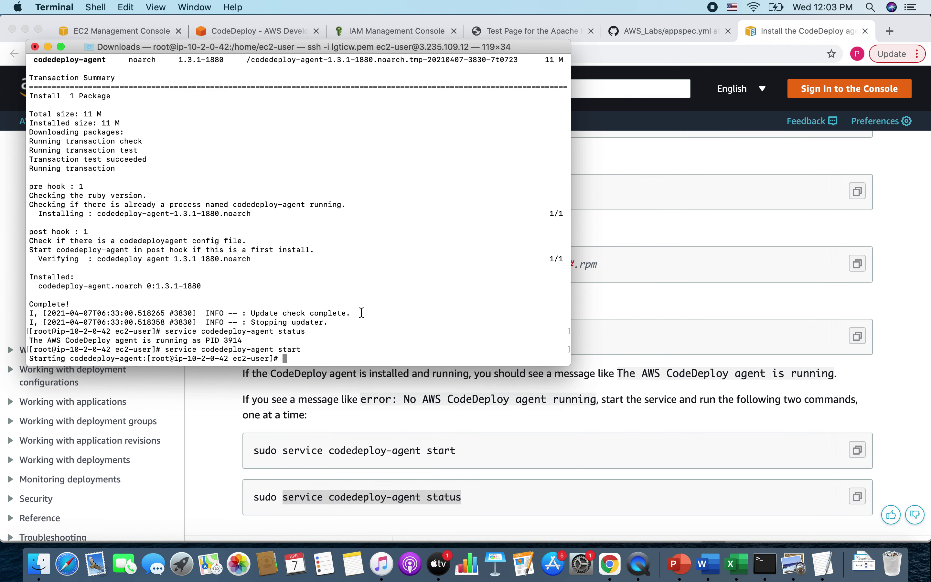
{"action": "key", "text": "super+v"}
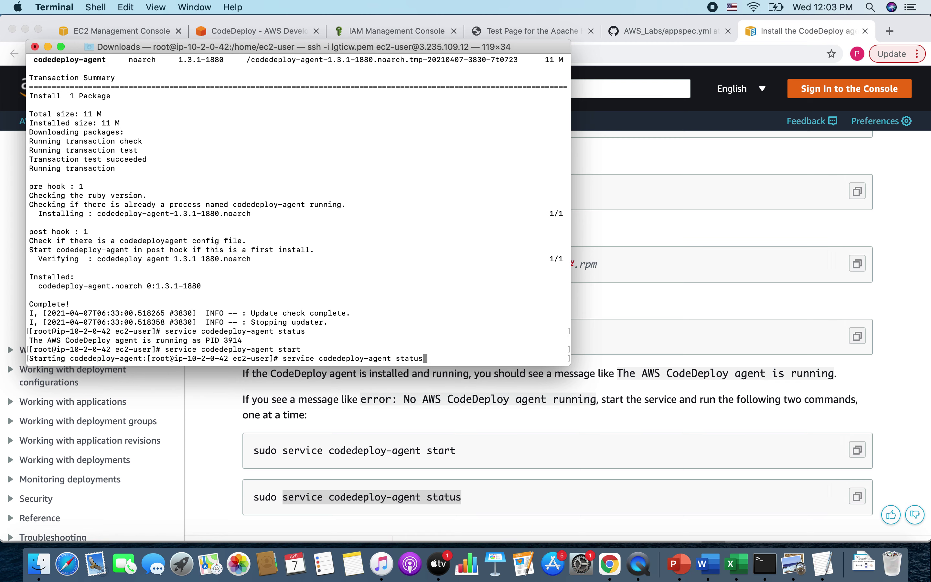
{"action": "key", "text": "Return"}
{"action": "key", "text": "super+Tab"}
{"action": "scroll", "coordinate": [441, 414], "scroll_direction": "down", "scroll_amount": 5}
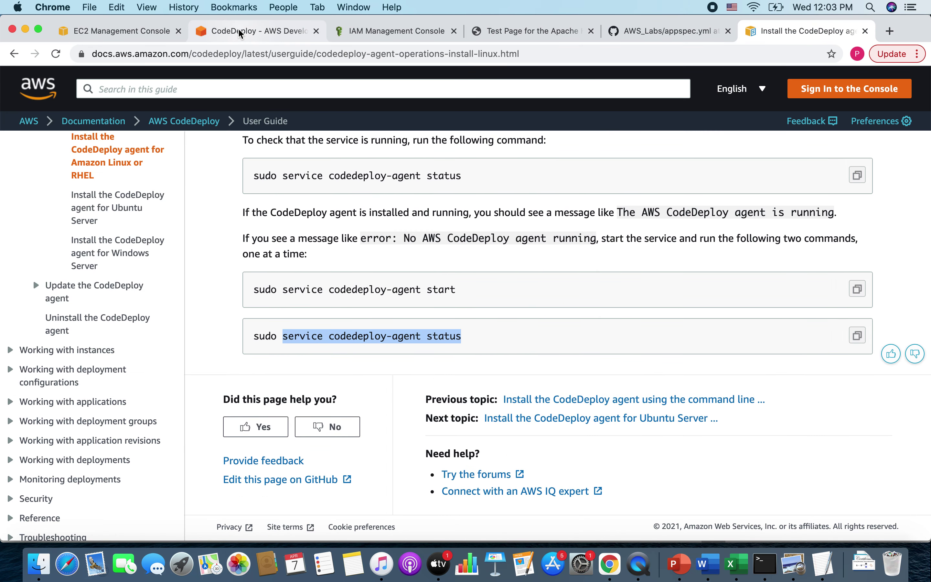
- Retry the cicd-poc pipeline's failed Deploy stage so it shows In progress
{"action": "left_click", "coordinate": [226, 37]}
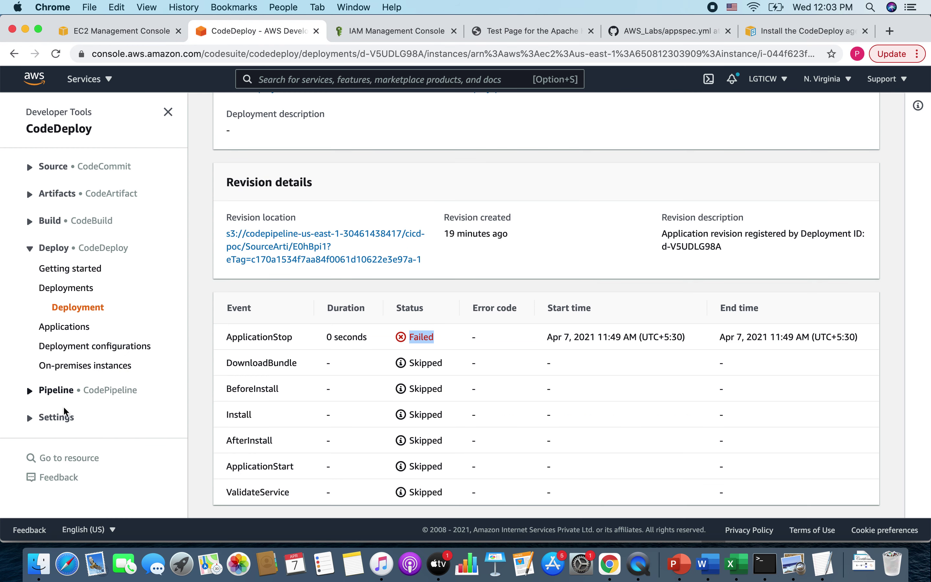
{"action": "left_click", "coordinate": [61, 389]}
{"action": "left_click", "coordinate": [77, 431]}
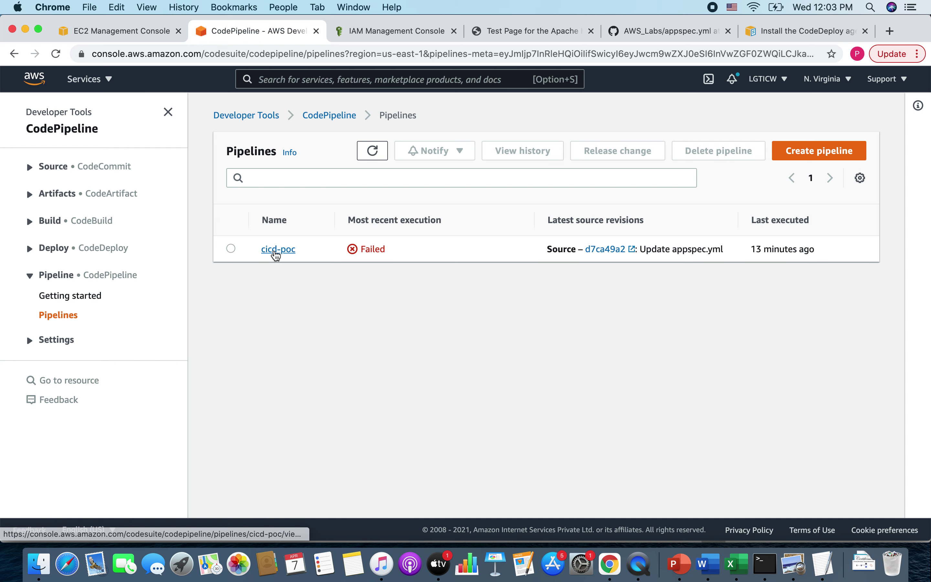
{"action": "left_click", "coordinate": [272, 251]}
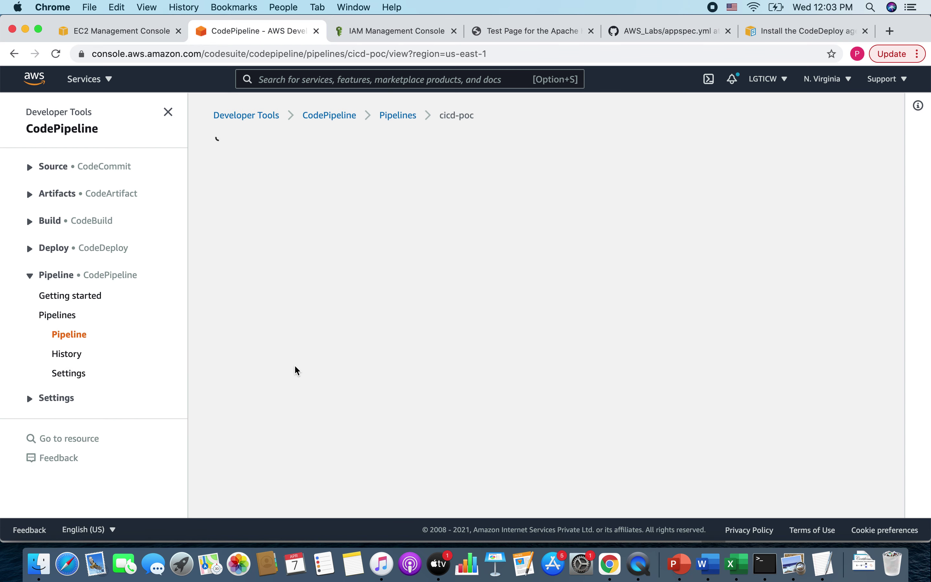
{"action": "scroll", "coordinate": [309, 252], "scroll_direction": "down", "scroll_amount": 3}
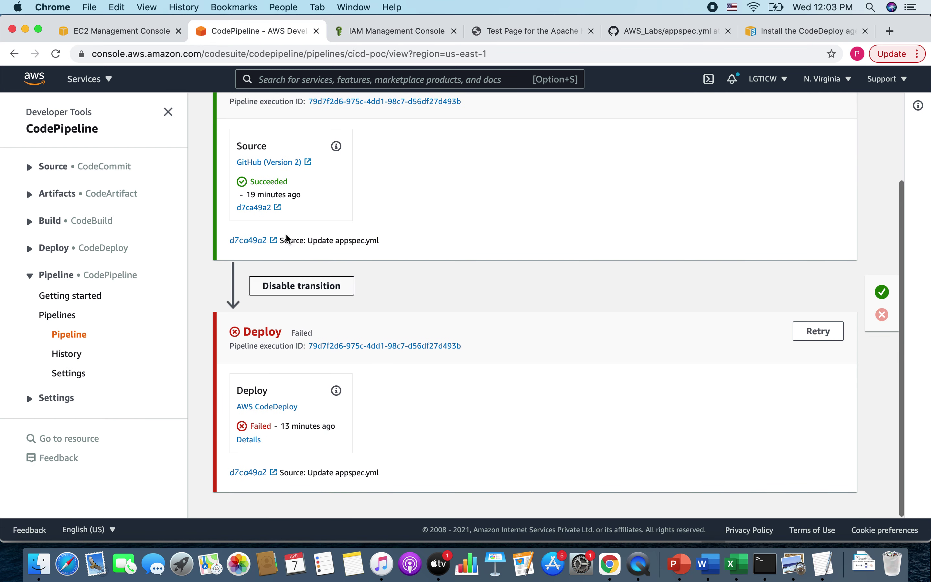
{"action": "left_click", "coordinate": [812, 330]}
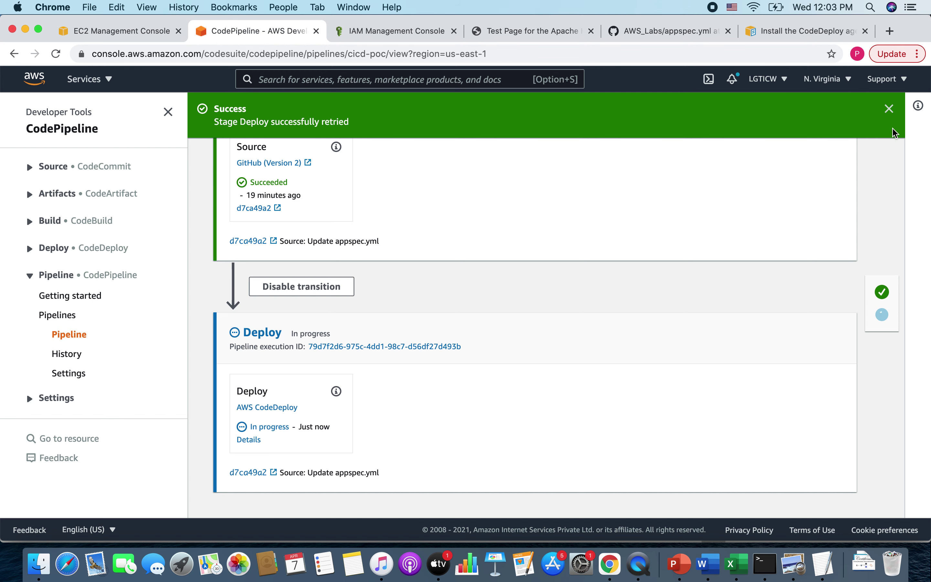
{"action": "left_click", "coordinate": [887, 111]}
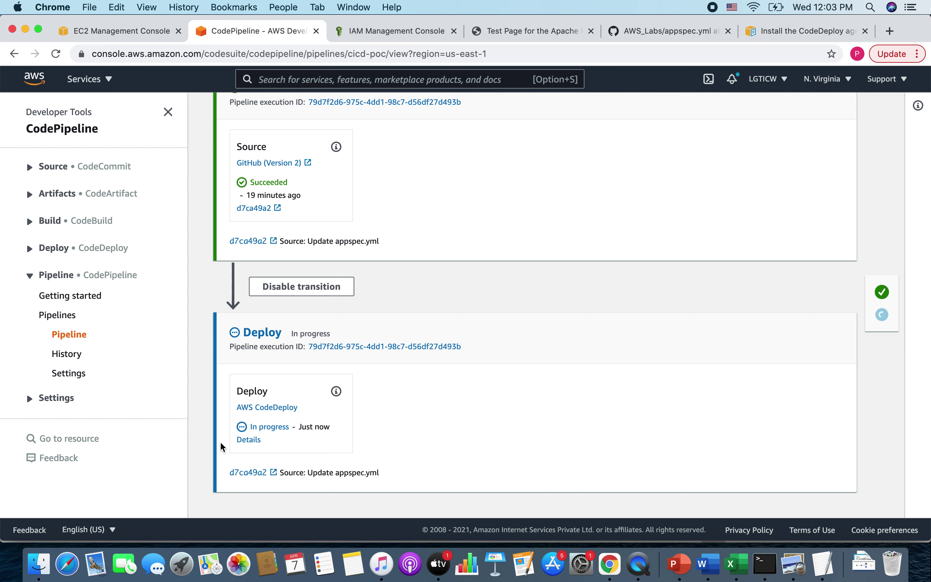
- View deployment d-9T0DMB98A's instance events: Access Denied error and DownloadBundle failed (UnknownError)
{"action": "left_click", "coordinate": [246, 440]}
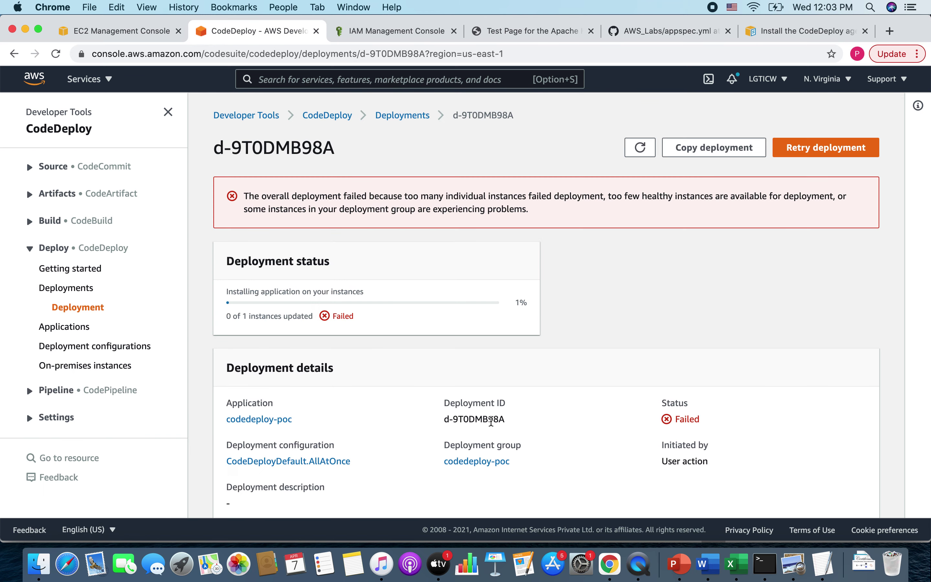
{"action": "scroll", "coordinate": [557, 393], "scroll_direction": "down", "scroll_amount": 7}
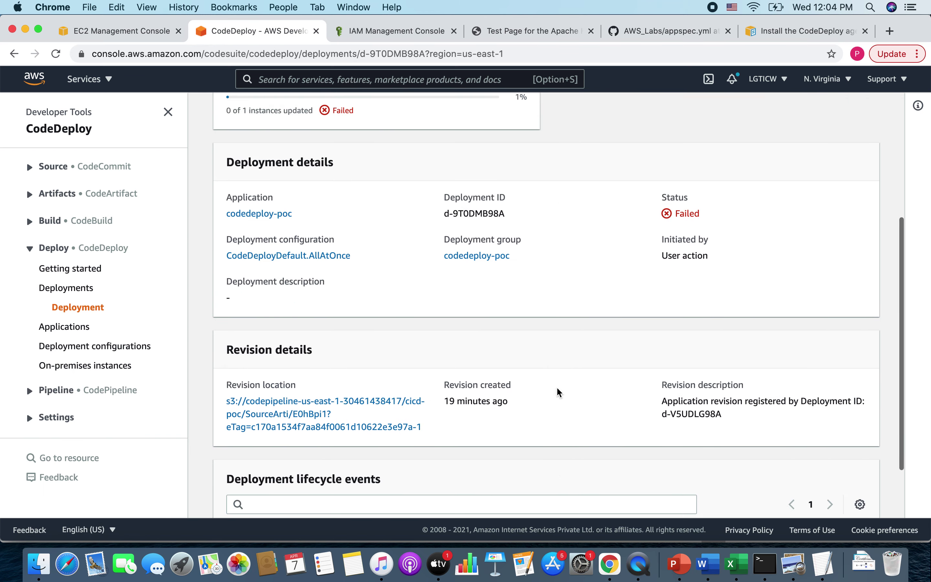
{"action": "left_click", "coordinate": [616, 492]}
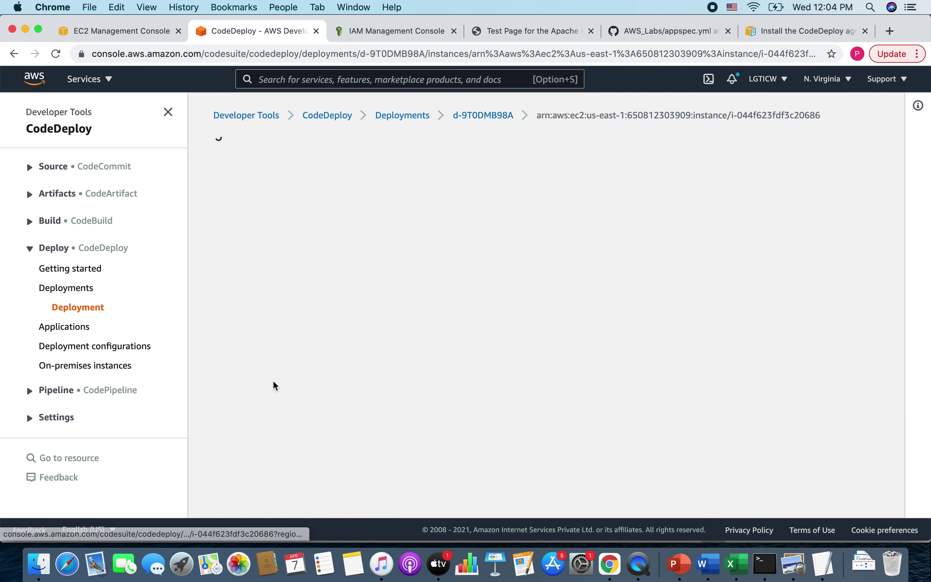
{"action": "left_click_drag", "start_coordinate": [257, 196], "coordinate": [381, 196]}
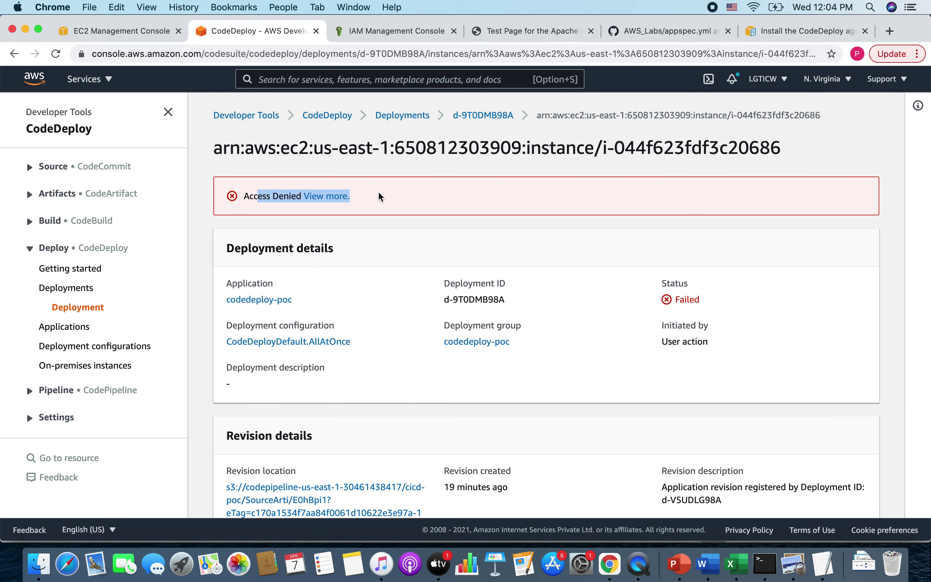
{"action": "scroll", "coordinate": [400, 348], "scroll_direction": "down", "scroll_amount": 7}
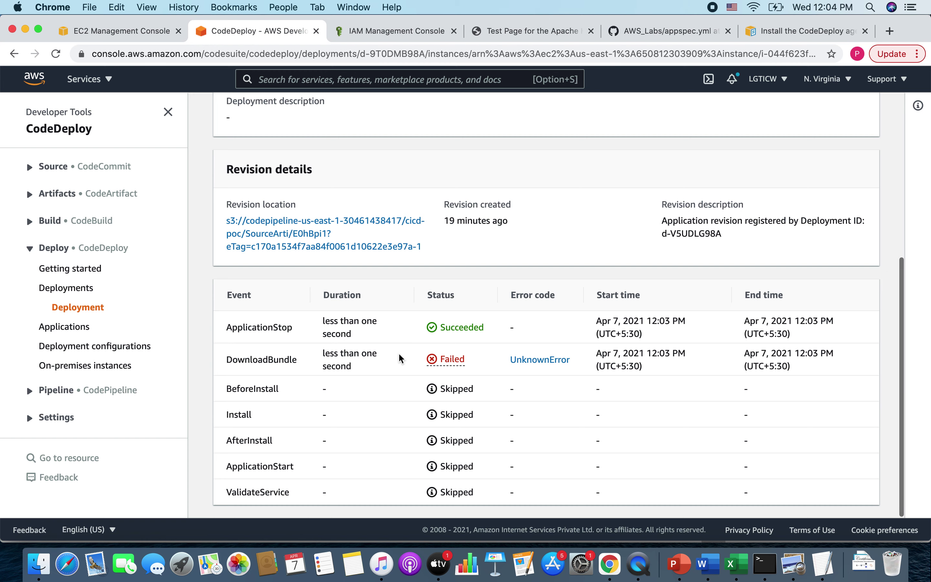
{"action": "left_click_drag", "start_coordinate": [238, 360], "coordinate": [409, 373]}
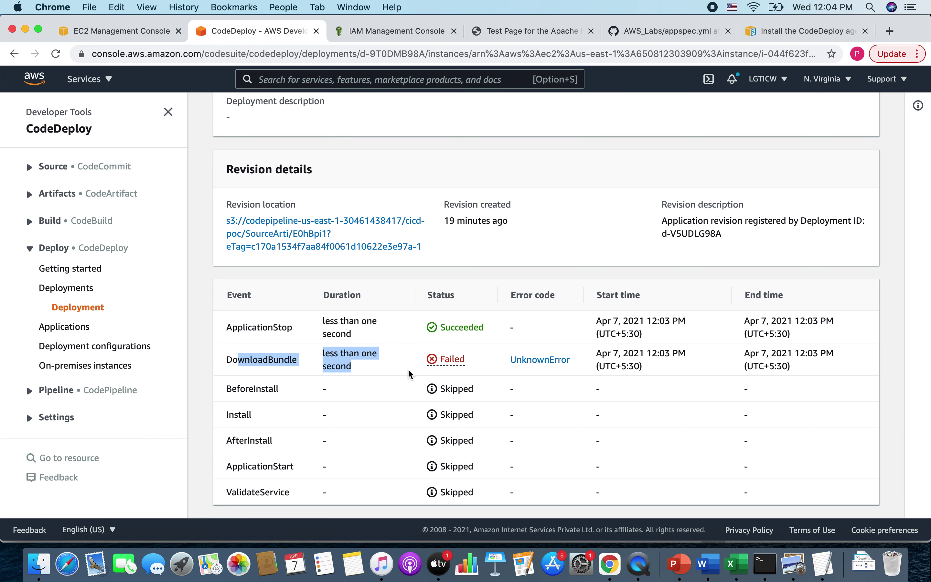
{"action": "scroll", "coordinate": [550, 372], "scroll_direction": "up", "scroll_amount": 7}
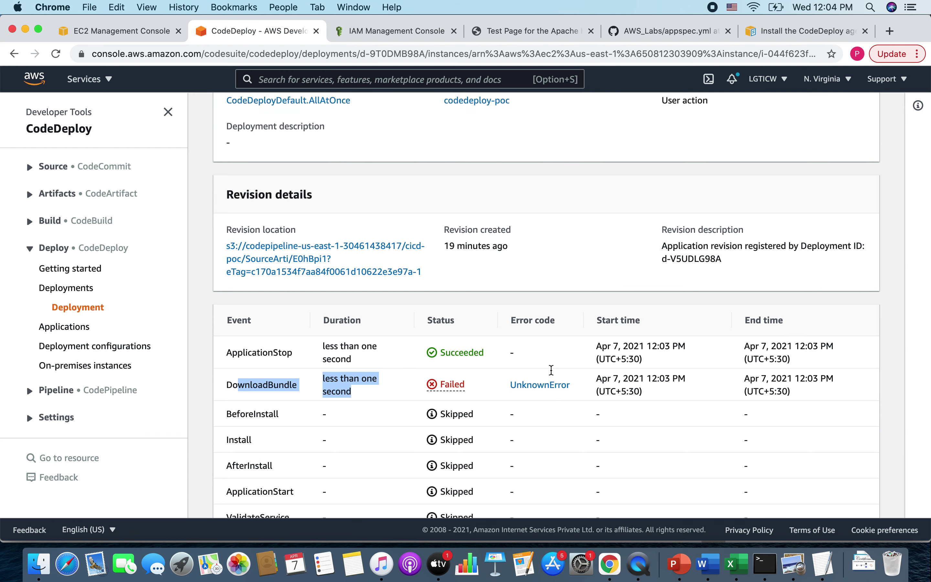
- Open the CI-CD instance's ec2-codedeploy IAM role from the EC2 Instances page
{"action": "left_click", "coordinate": [141, 34]}
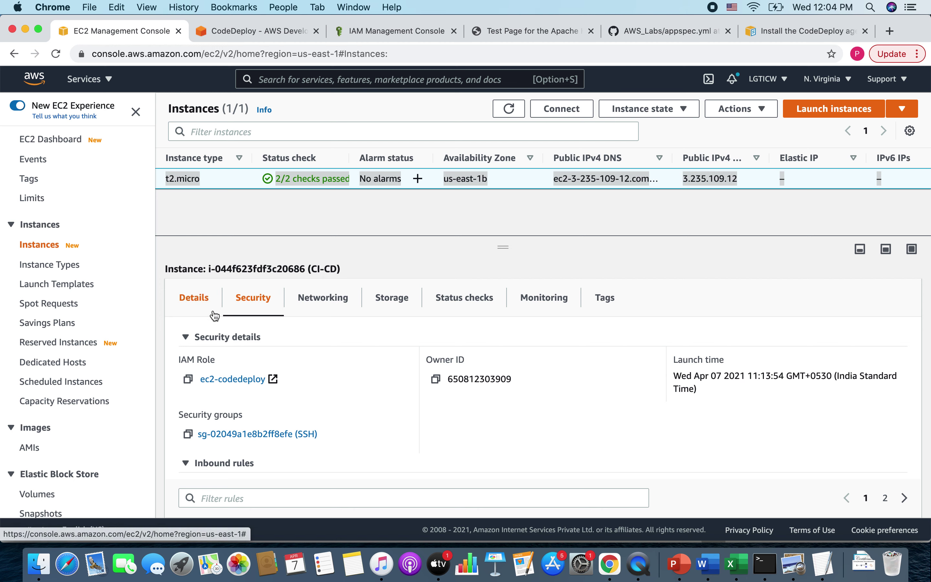
{"action": "left_click", "coordinate": [236, 381]}
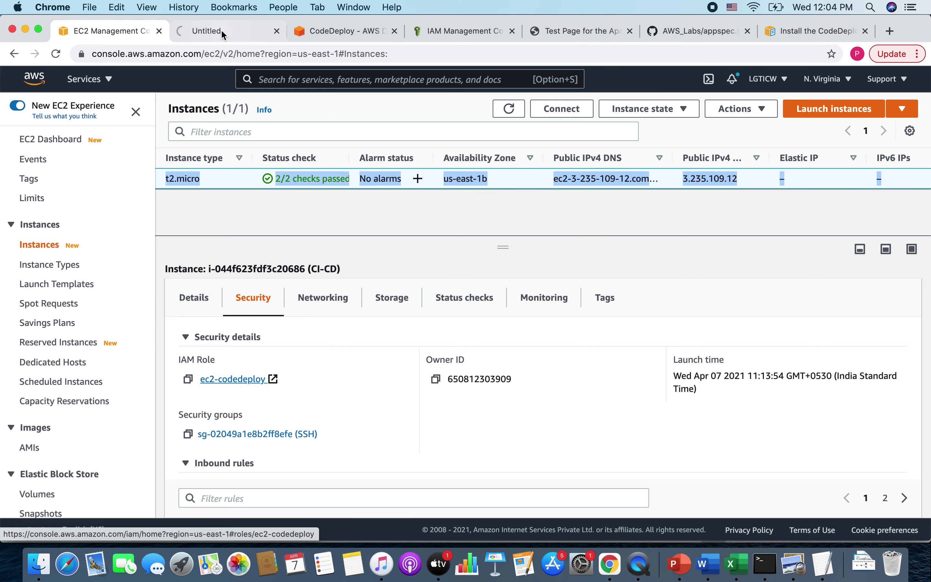
- Attach AmazonEC2RoleforAWSCodeDeploy to ec2-codedeploy, found by searching 'ec2'
{"action": "left_click", "coordinate": [222, 28]}
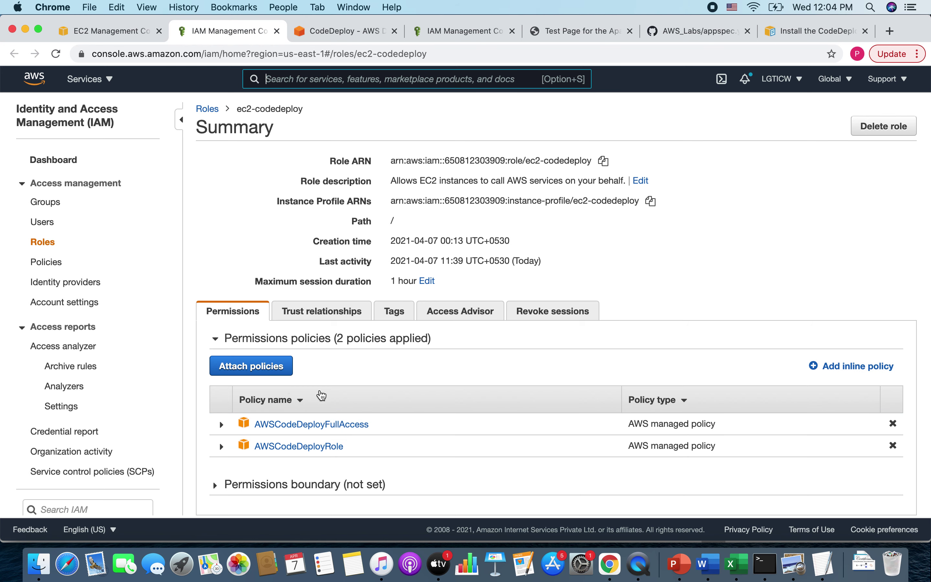
{"action": "left_click", "coordinate": [260, 368]}
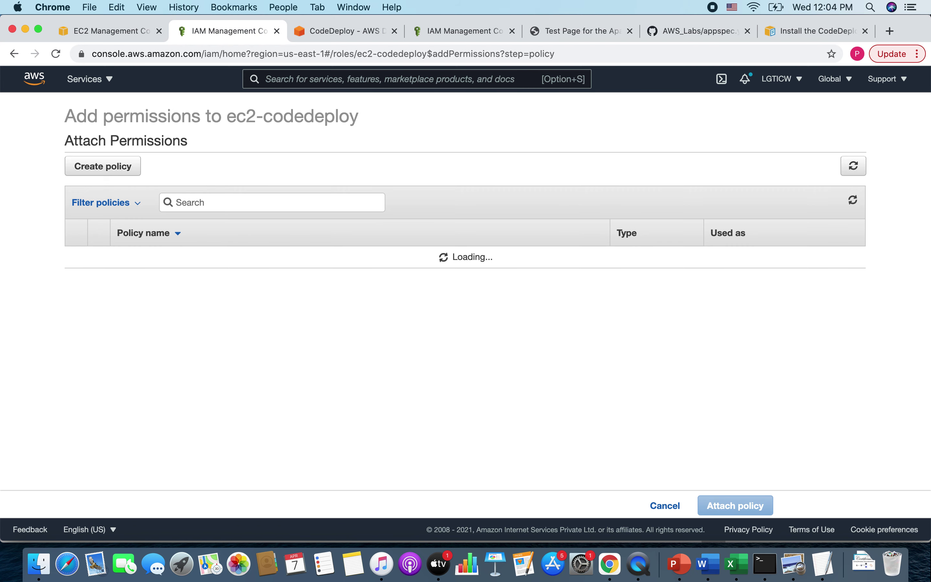
{"action": "left_click", "coordinate": [205, 202]}
{"action": "type", "text": "ec2"}
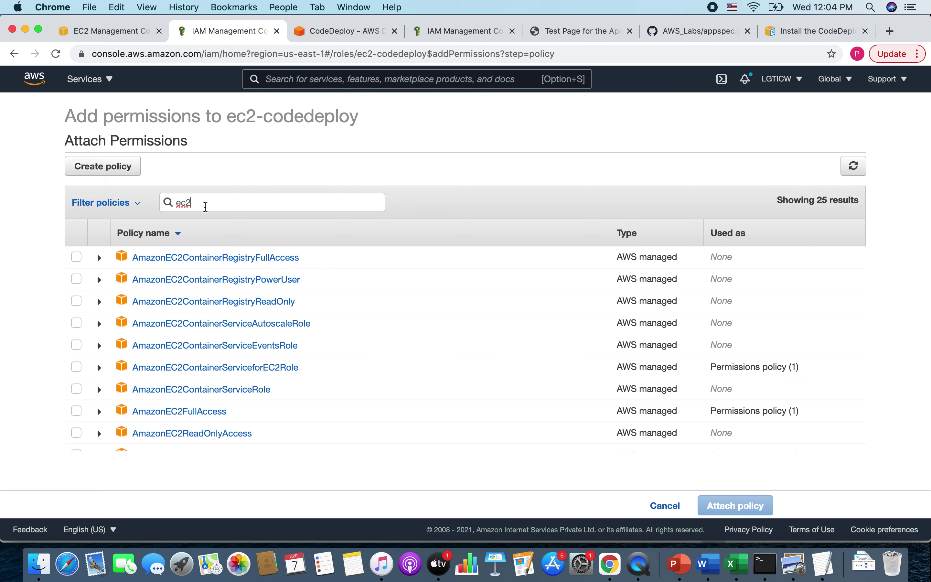
{"action": "scroll", "coordinate": [286, 370], "scroll_direction": "down", "scroll_amount": 1}
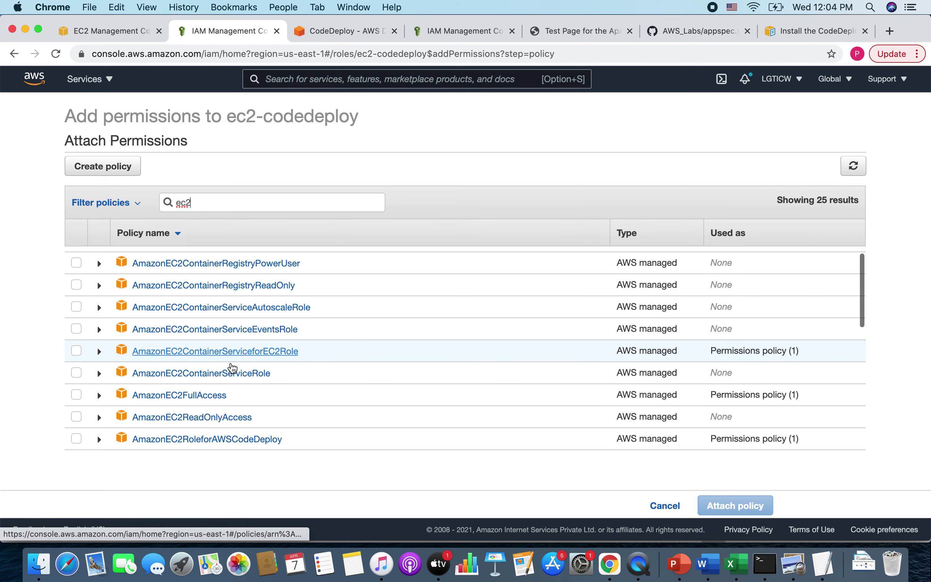
{"action": "scroll", "coordinate": [255, 395], "scroll_direction": "down", "scroll_amount": 1}
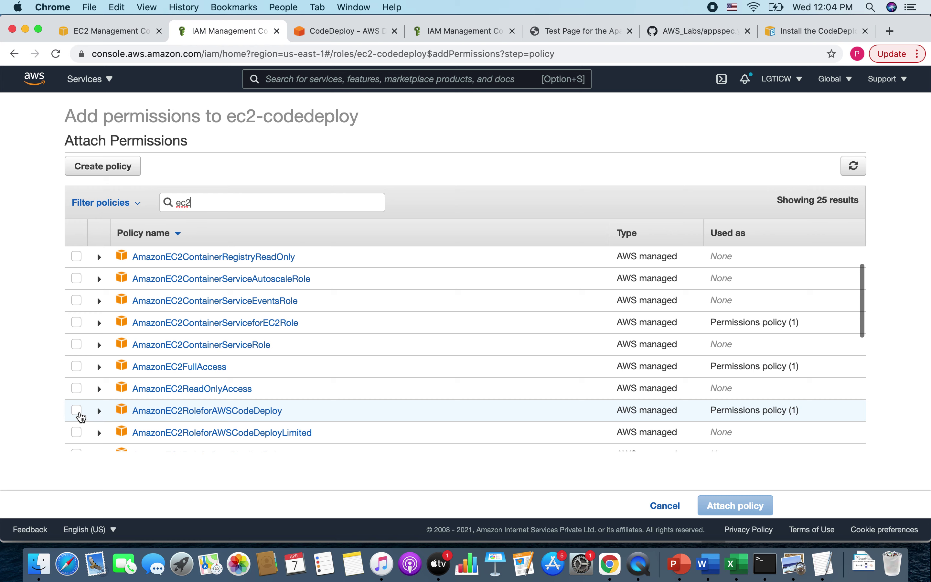
{"action": "left_click", "coordinate": [77, 410]}
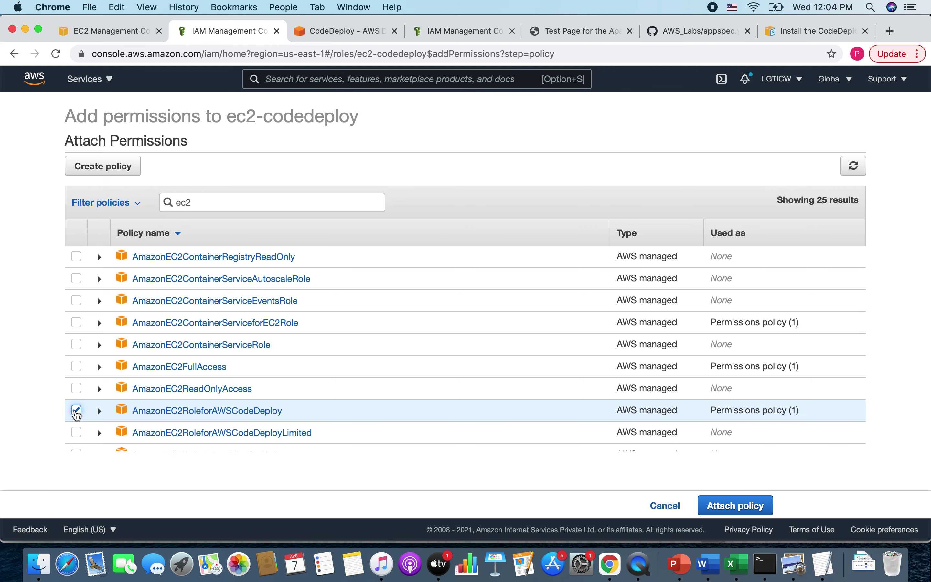
{"action": "scroll", "coordinate": [266, 407], "scroll_direction": "down", "scroll_amount": 2}
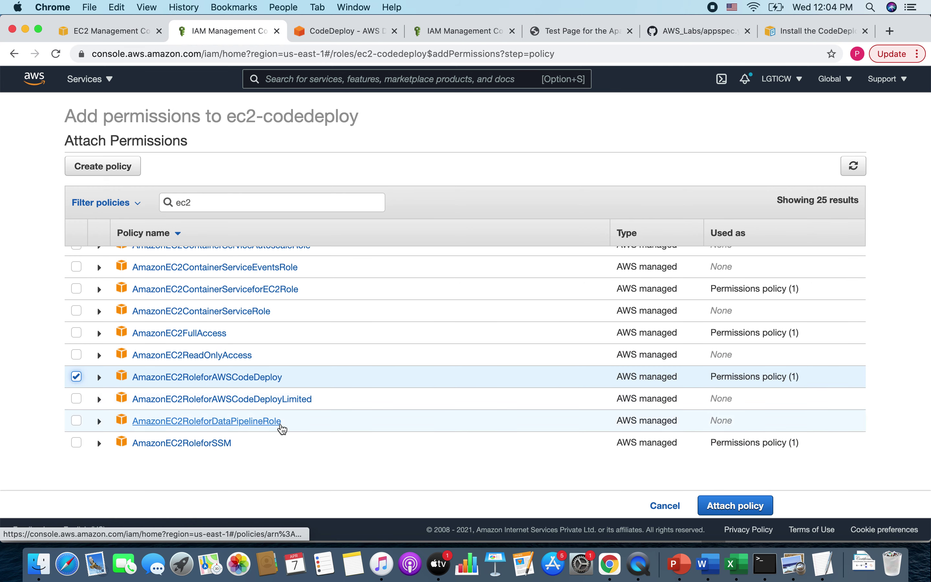
{"action": "scroll", "coordinate": [281, 427], "scroll_direction": "down", "scroll_amount": 2}
{"action": "scroll", "coordinate": [283, 428], "scroll_direction": "down", "scroll_amount": 8}
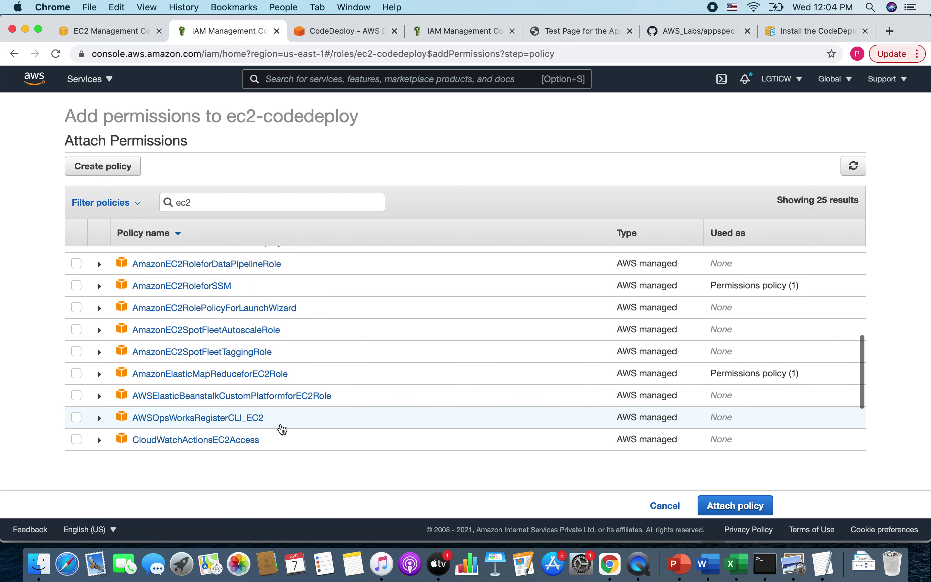
{"action": "left_click", "coordinate": [749, 506]}
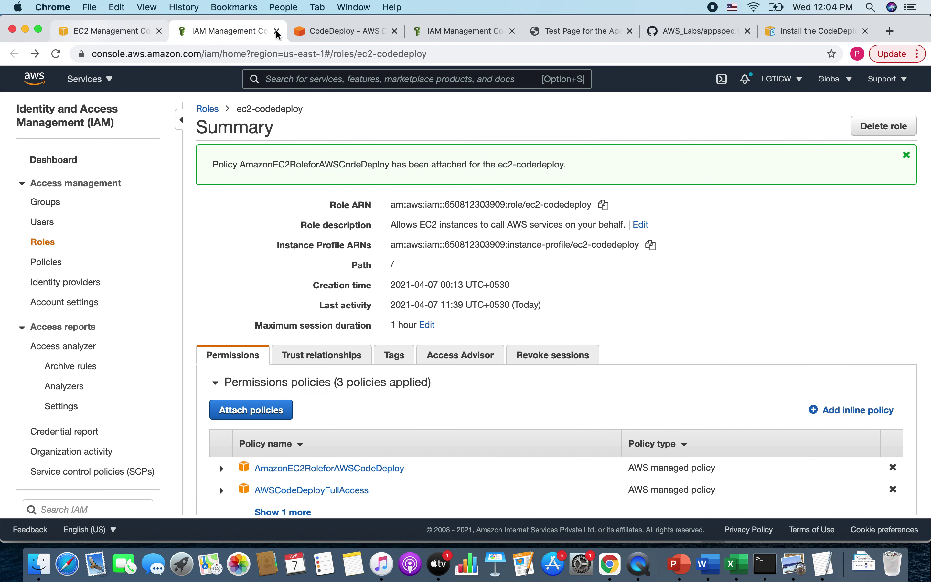
- Retry cicd-poc's Deploy stage and confirm d-PDXRLA98A's lifecycle events all succeeded
{"action": "left_click", "coordinate": [330, 29]}
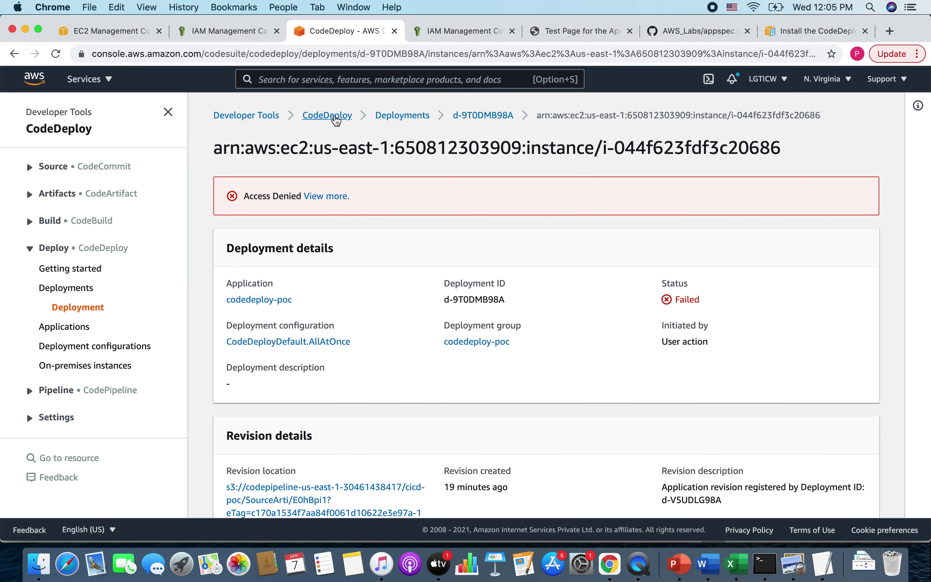
{"action": "left_click", "coordinate": [335, 116]}
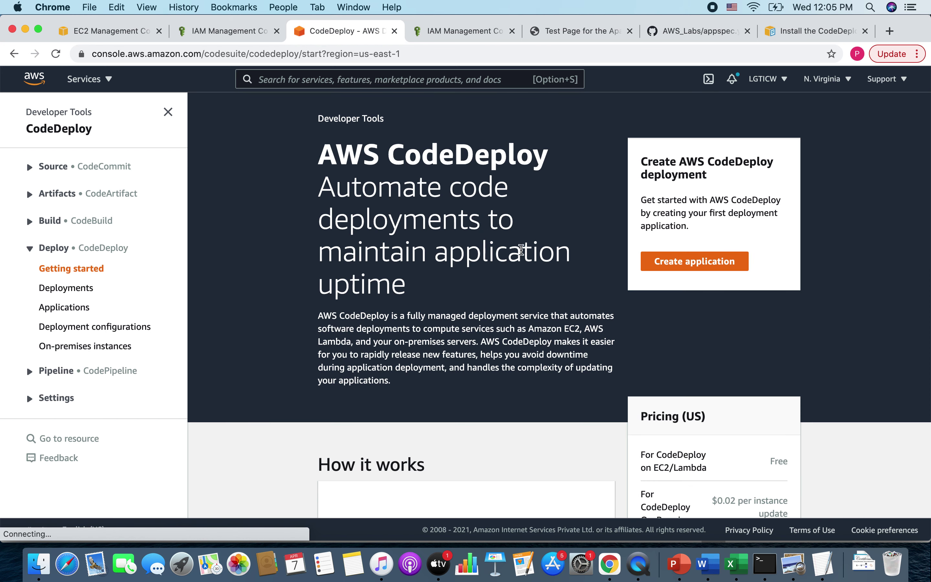
{"action": "left_click", "coordinate": [43, 372]}
{"action": "left_click", "coordinate": [58, 408]}
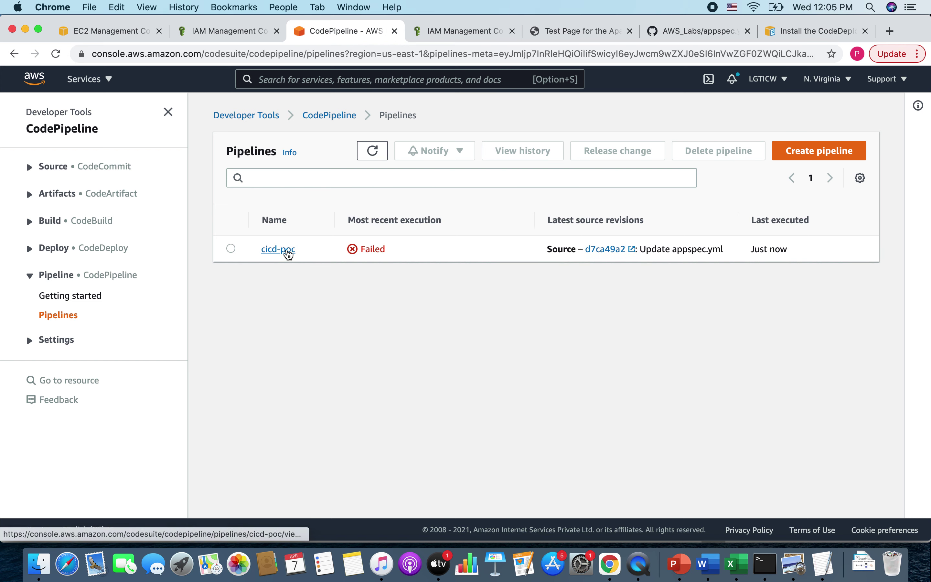
{"action": "left_click", "coordinate": [287, 253]}
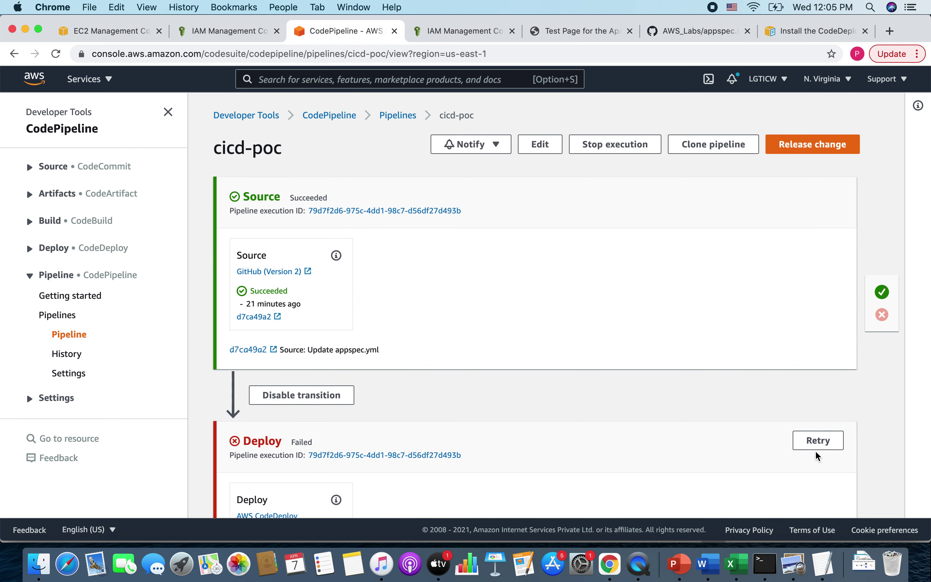
{"action": "left_click", "coordinate": [817, 446]}
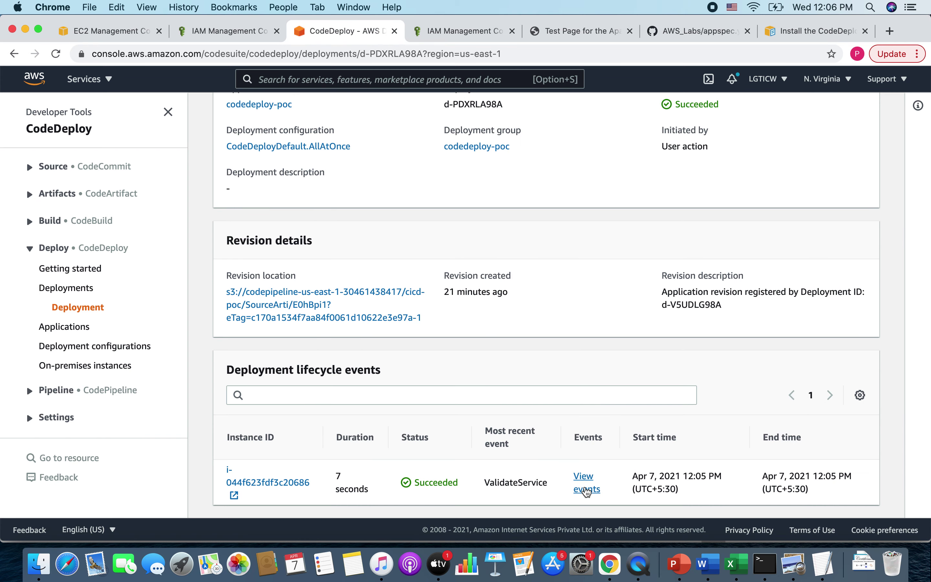
{"action": "left_click", "coordinate": [587, 489]}
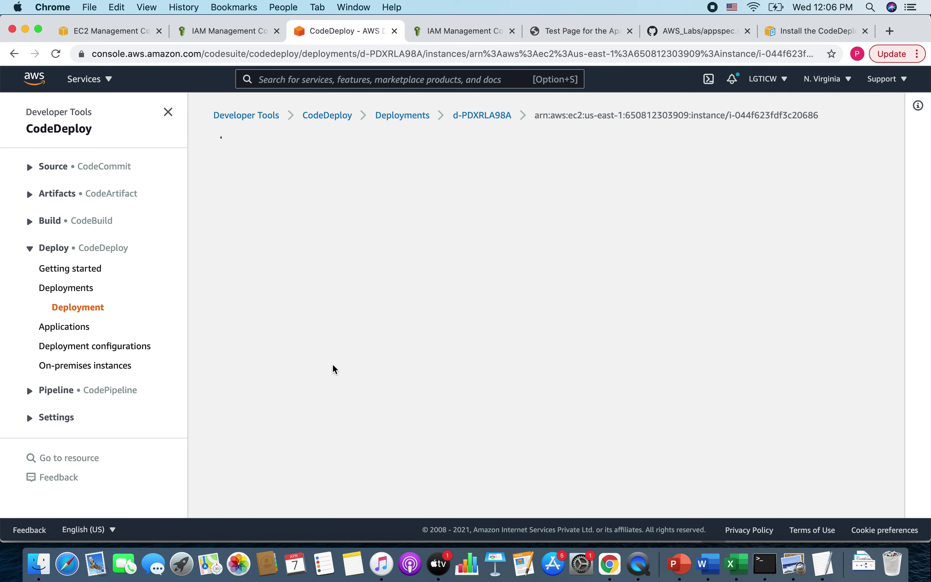
{"action": "scroll", "coordinate": [362, 405], "scroll_direction": "down", "scroll_amount": 7}
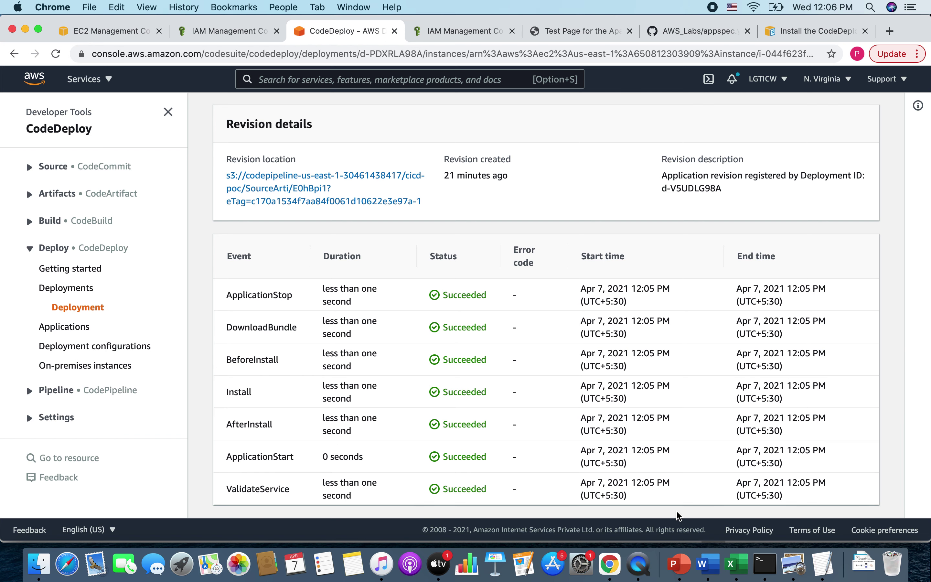
{"action": "left_click", "coordinate": [763, 573]}
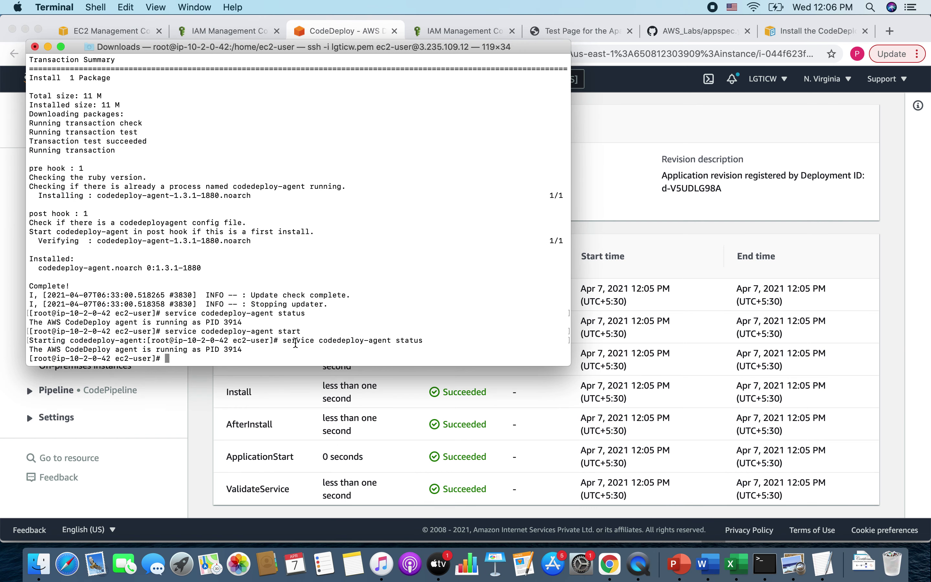
- Run cd /var/www/html and ls to confirm the deployed index.html
{"action": "type", "text": "cd /var/www/html"}
{"action": "key", "text": "Return"}
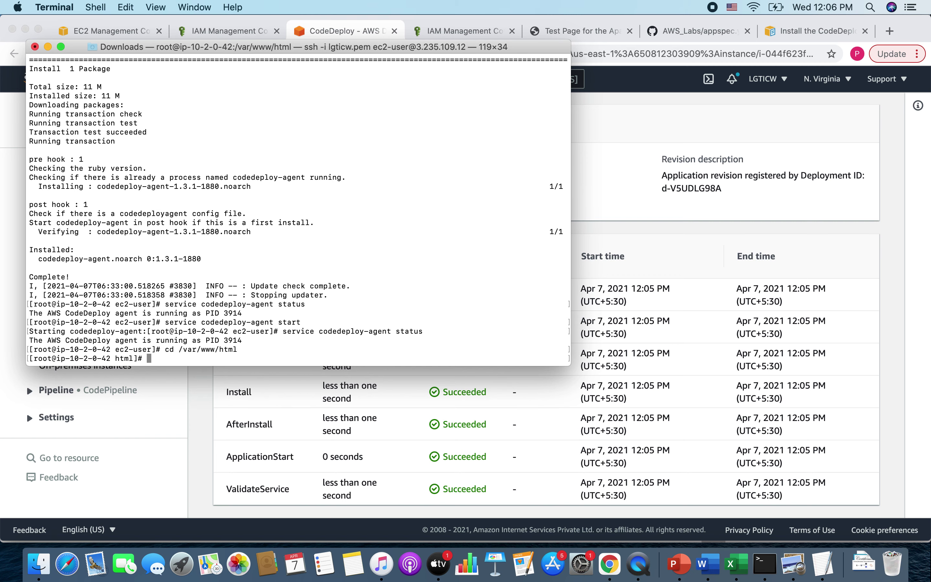
{"action": "type", "text": "l"}
{"action": "key", "text": "Return"}
{"action": "type", "text": "ls"}
{"action": "key", "text": "Return"}
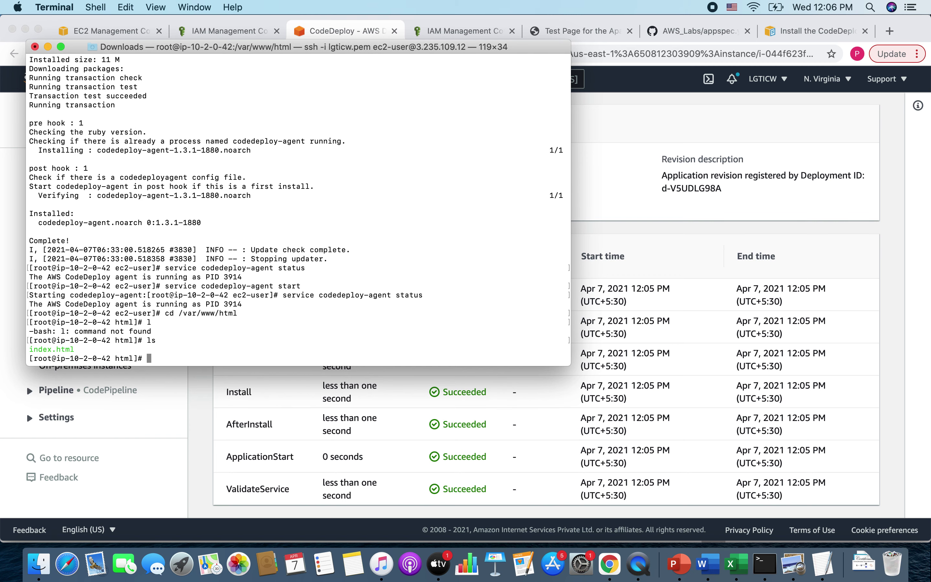
{"action": "double_click", "coordinate": [50, 349]}
{"action": "left_click", "coordinate": [202, 424]}
- Load 3.235.109.12/index.html from the instance in the Apache test page tab
{"action": "left_click", "coordinate": [556, 30]}
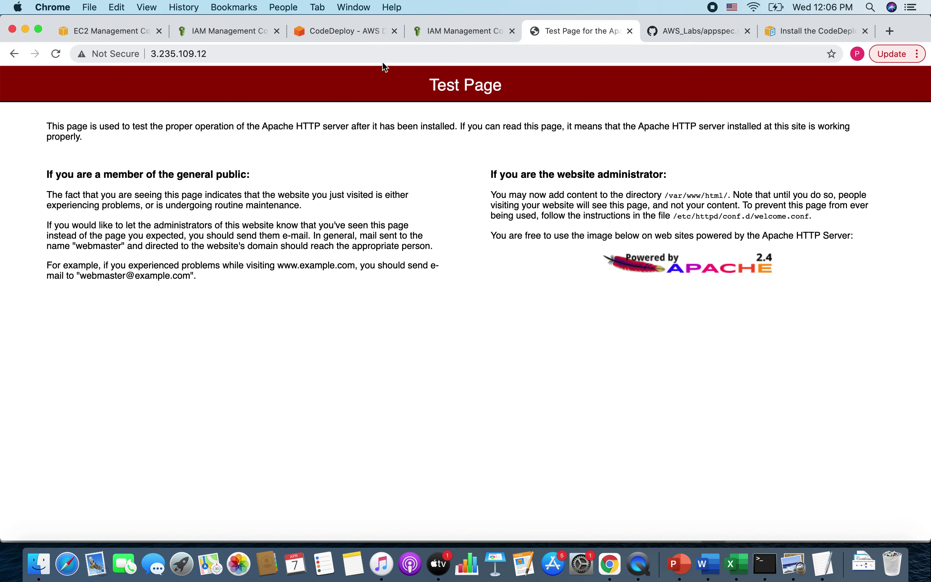
{"action": "left_click", "coordinate": [338, 52]}
{"action": "left_click", "coordinate": [338, 51]}
{"action": "type", "text": "/"}
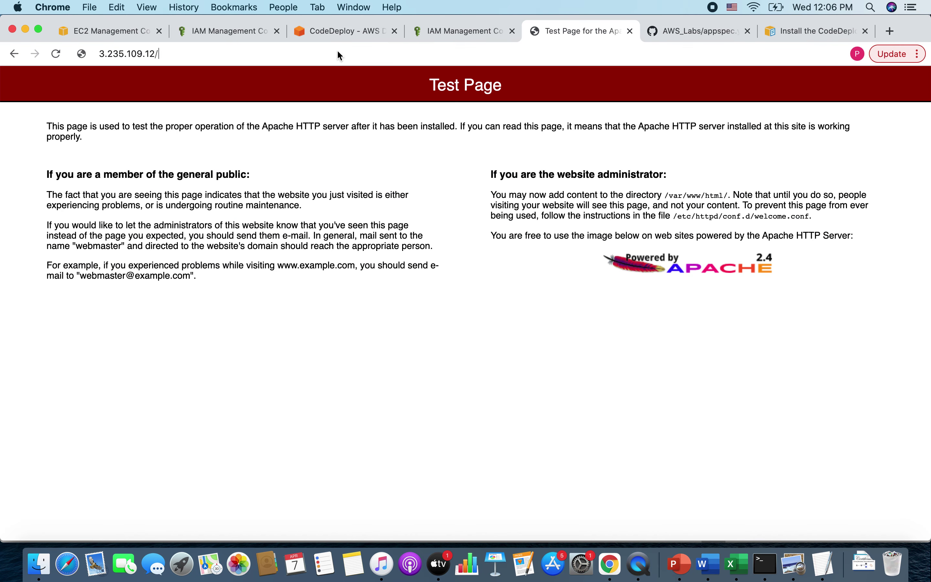
{"action": "type", "text": "index.html"}
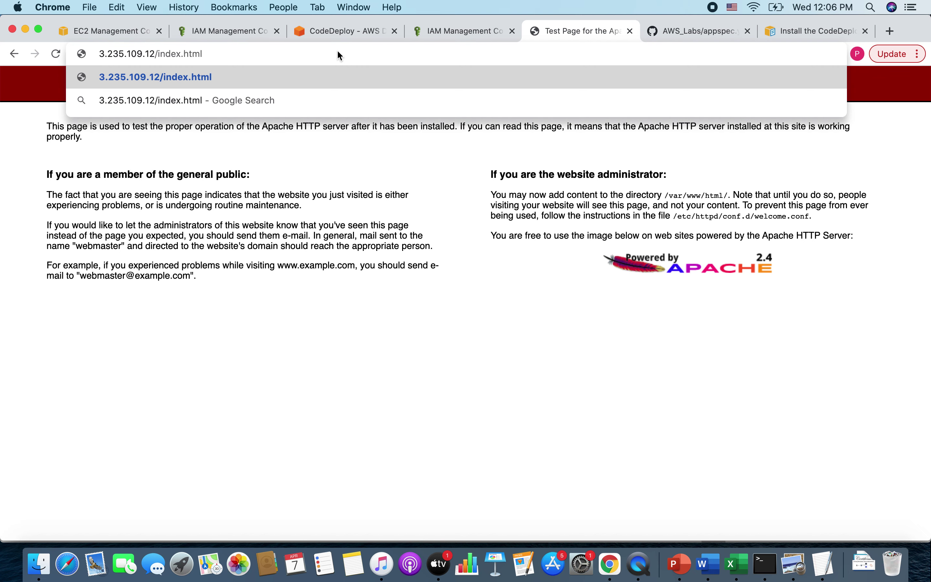
{"action": "key", "text": "Return"}
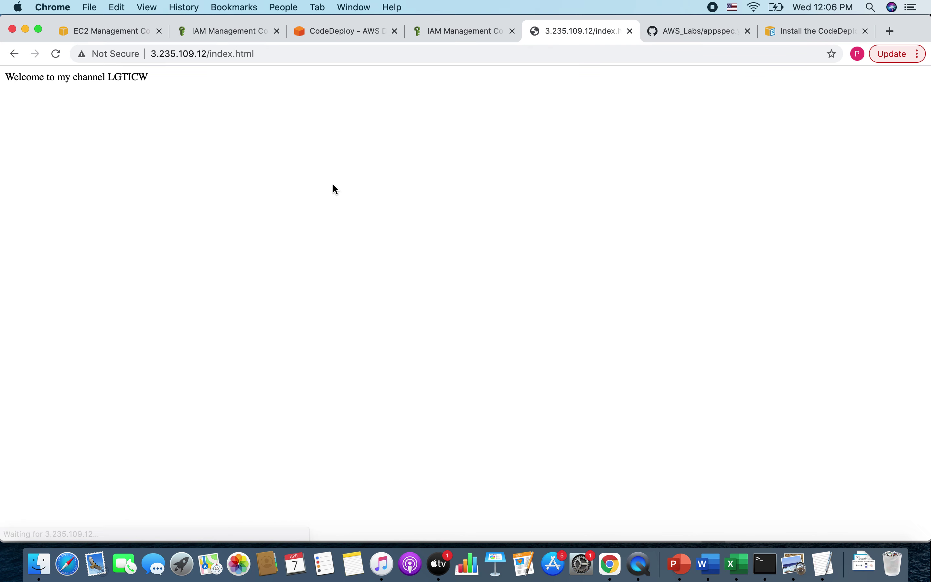
- Confirm the page reads 'Welcome to my channel LGTICW' and return to the CodeDeploy deployment
{"action": "left_click_drag", "start_coordinate": [19, 77], "coordinate": [188, 81]}
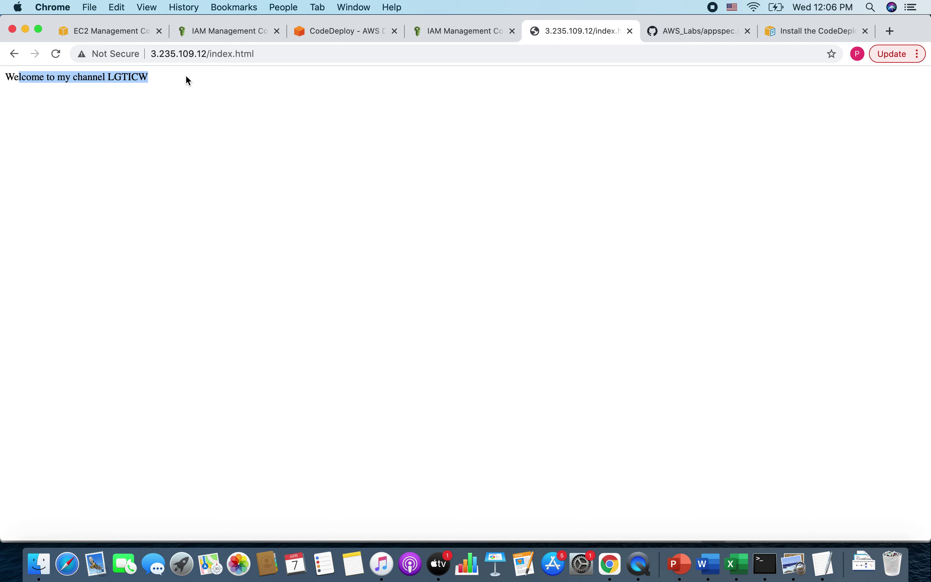
{"action": "left_click", "coordinate": [258, 122]}
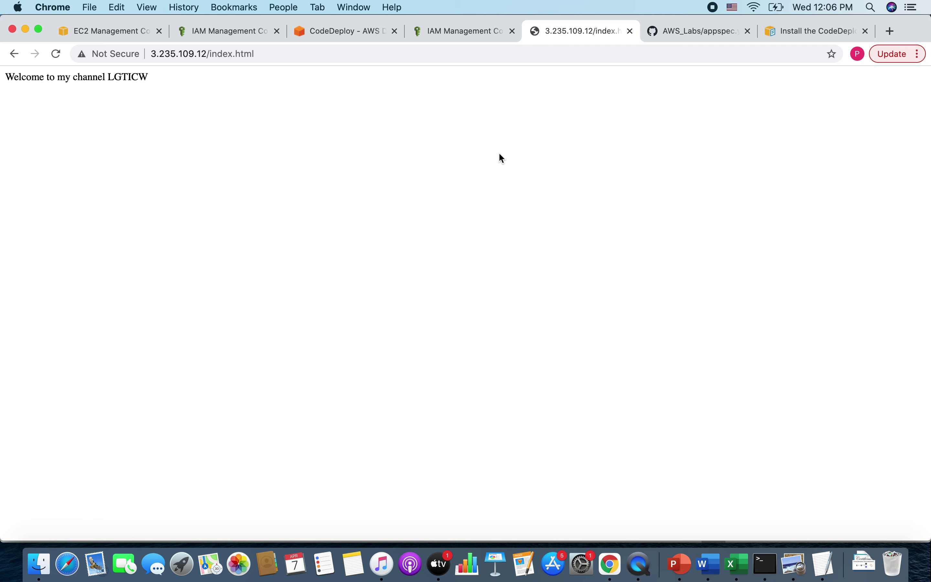
{"action": "left_click", "coordinate": [323, 32]}
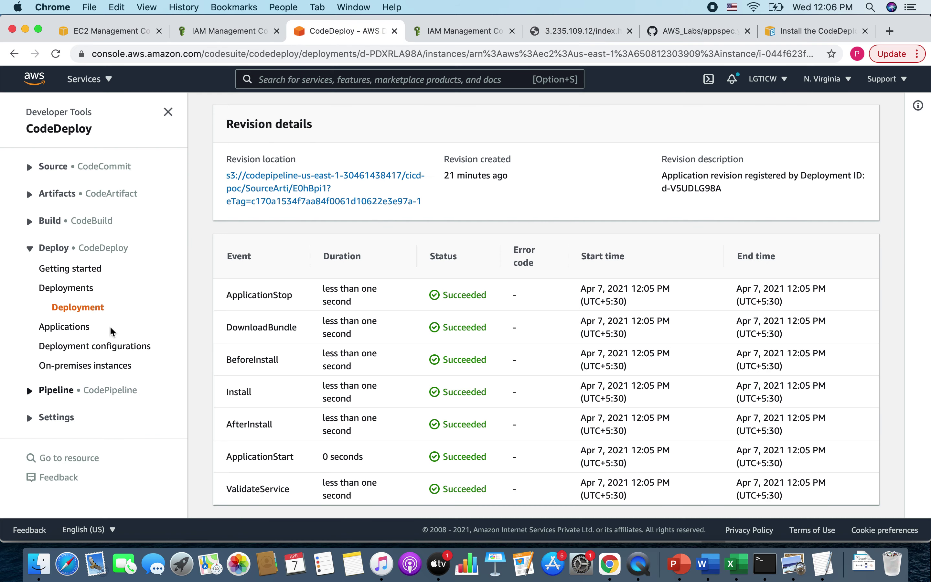
- Show the CodePipeline pipeline list, then open index.html in the AWS_Labs GitHub repository
{"action": "left_click", "coordinate": [28, 390]}
{"action": "left_click", "coordinate": [50, 430]}
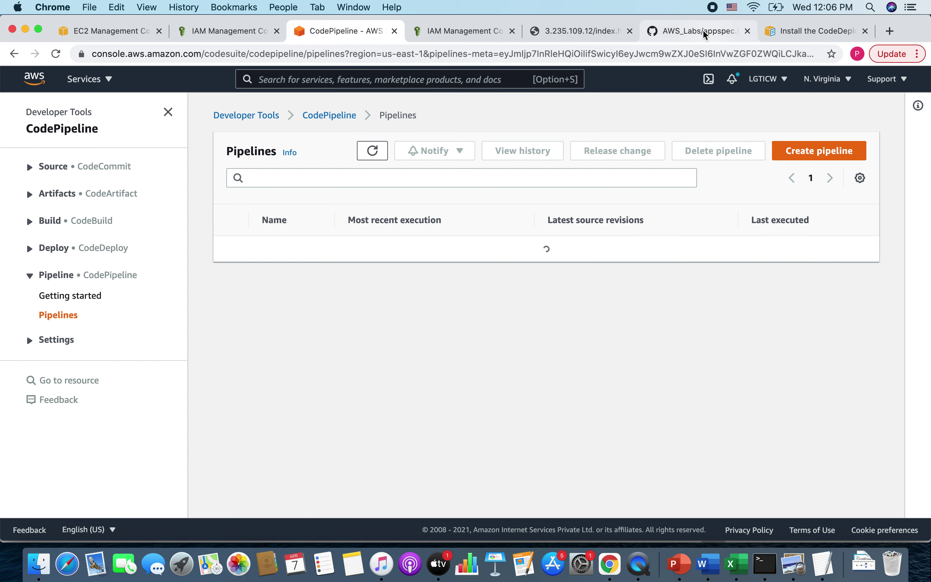
{"action": "left_click", "coordinate": [702, 32]}
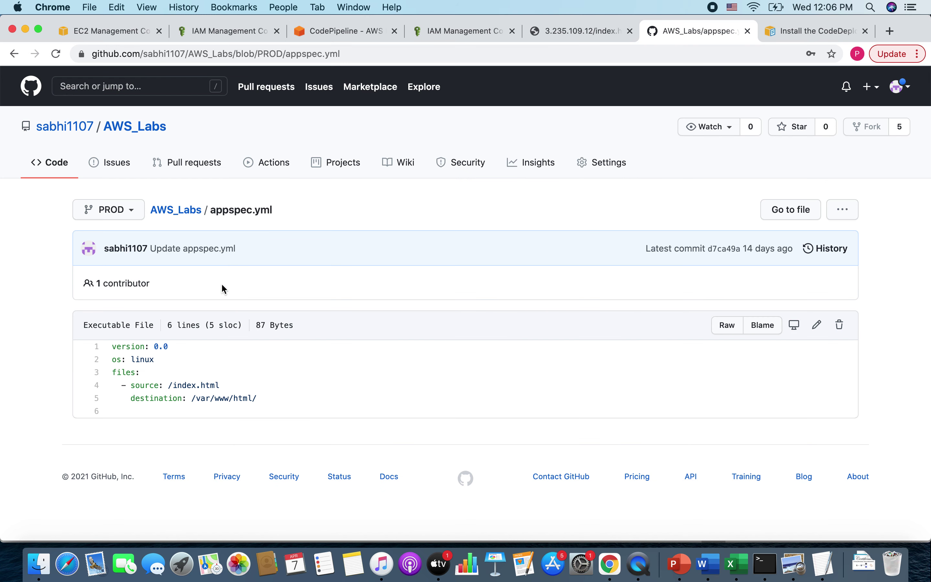
{"action": "left_click", "coordinate": [188, 211]}
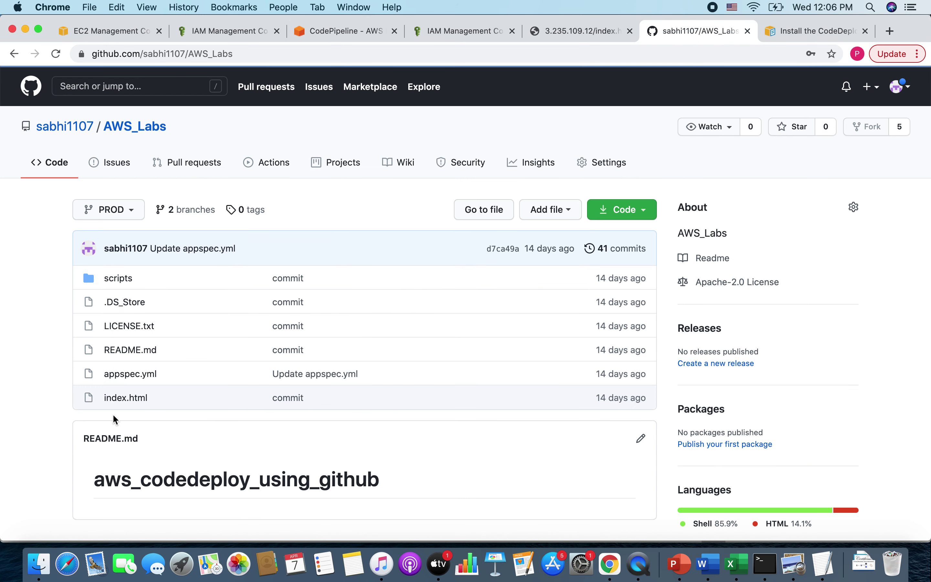
{"action": "left_click", "coordinate": [143, 396]}
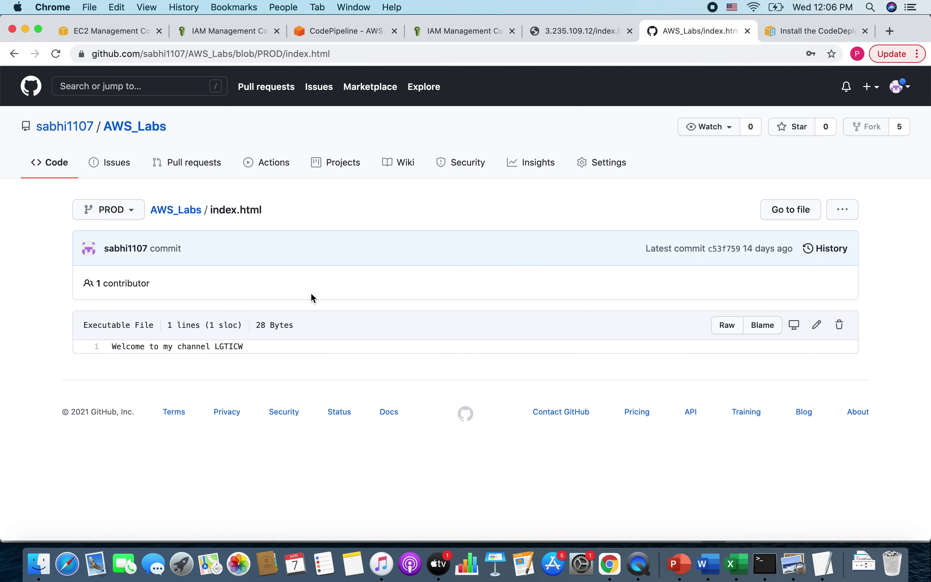
- Append 'This is POC for CI-CD using AWS module.' to index.html and commit the change
{"action": "left_click", "coordinate": [817, 325]}
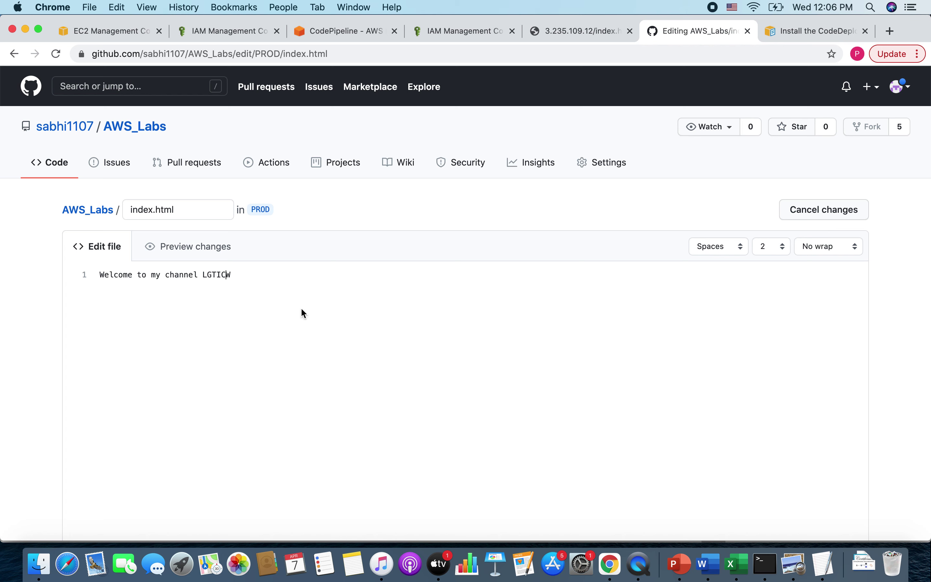
{"action": "type", "text": "This is POC for CI-CD using AWS modu"}
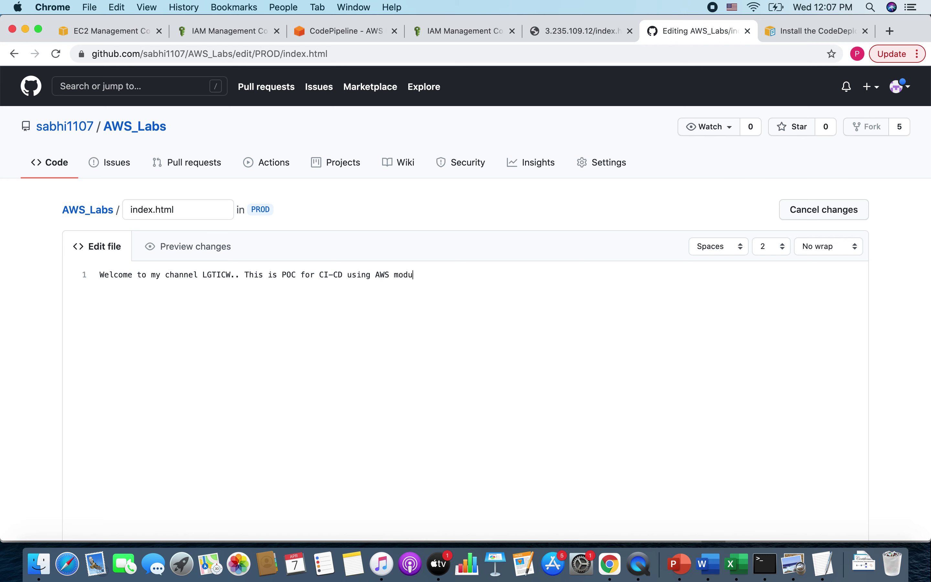
{"action": "type", "text": "le."}
{"action": "scroll", "coordinate": [441, 380], "scroll_direction": "down", "scroll_amount": 2}
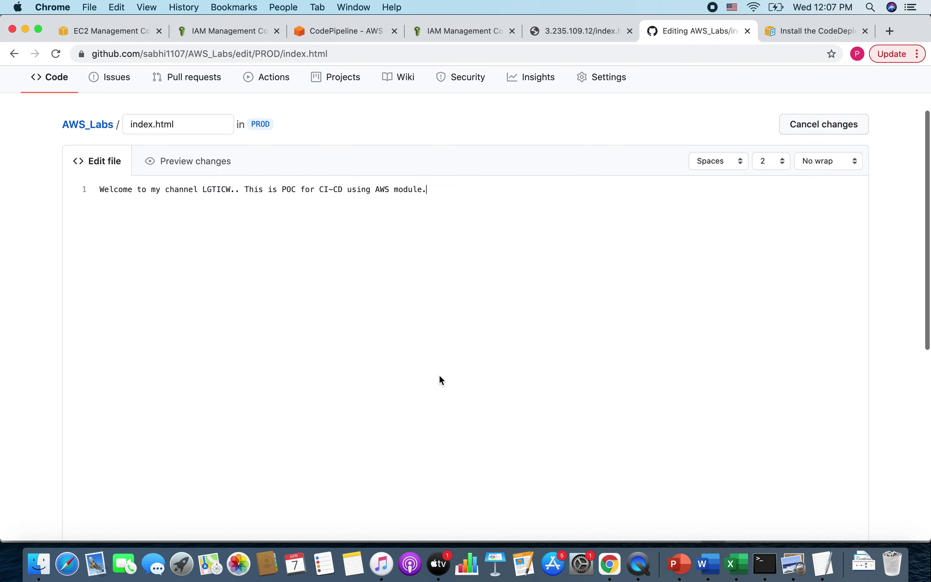
{"action": "scroll", "coordinate": [440, 380], "scroll_direction": "down", "scroll_amount": 10}
{"action": "left_click", "coordinate": [166, 428]}
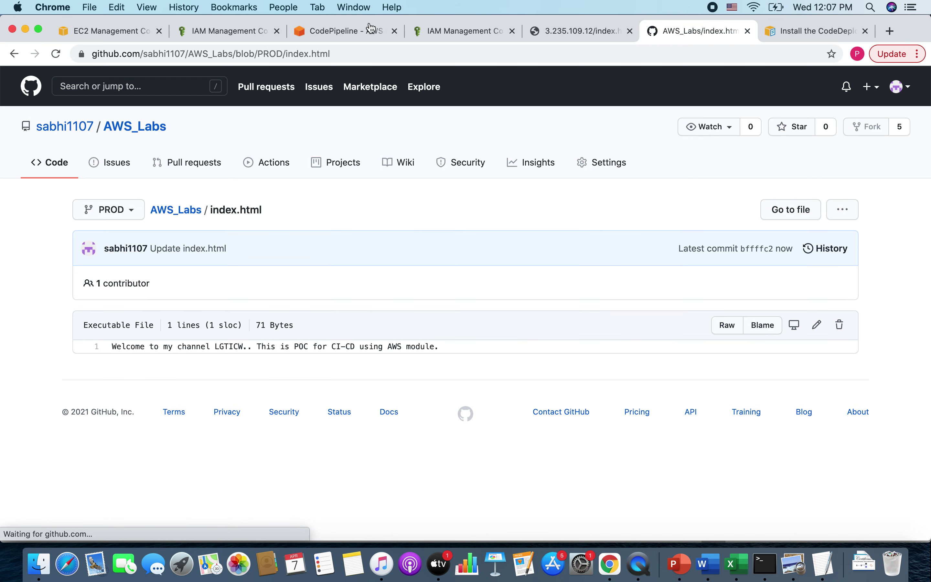
{"action": "left_click", "coordinate": [333, 36]}
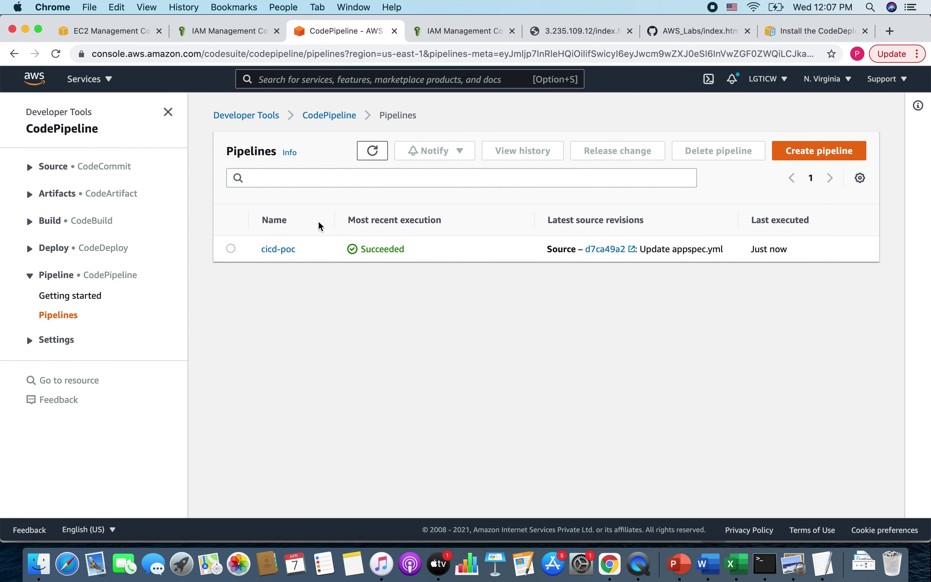
- Verify cicd-poc's Deploy stage deployment d-TSOBEX98A succeeded, then reload the instance's index.html page
{"action": "left_click", "coordinate": [372, 150]}
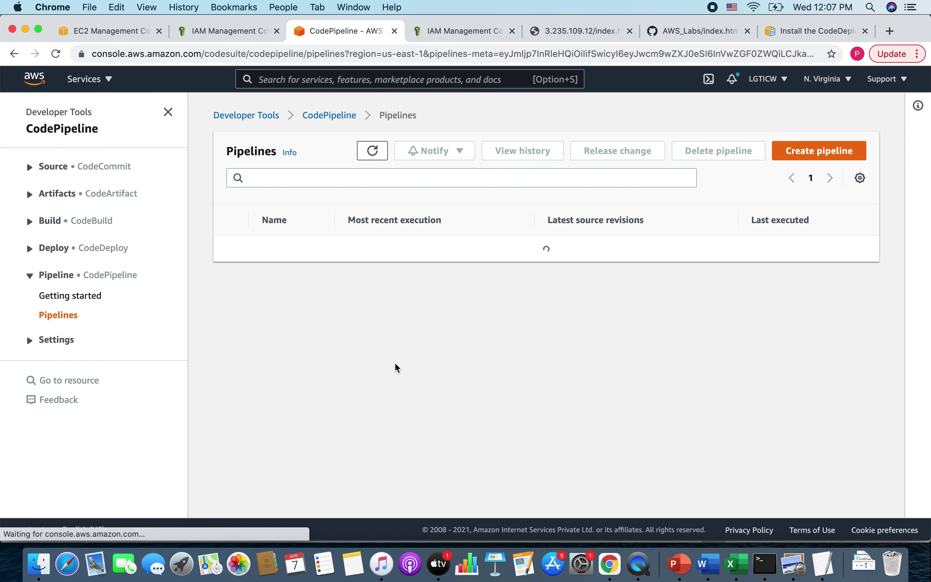
{"action": "left_click", "coordinate": [288, 250]}
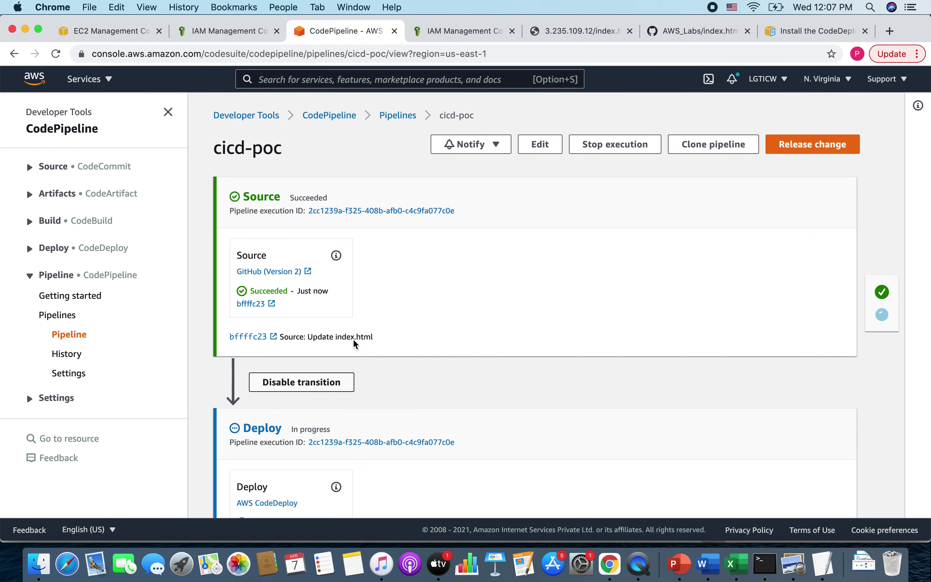
{"action": "scroll", "coordinate": [370, 335], "scroll_direction": "down", "scroll_amount": 3}
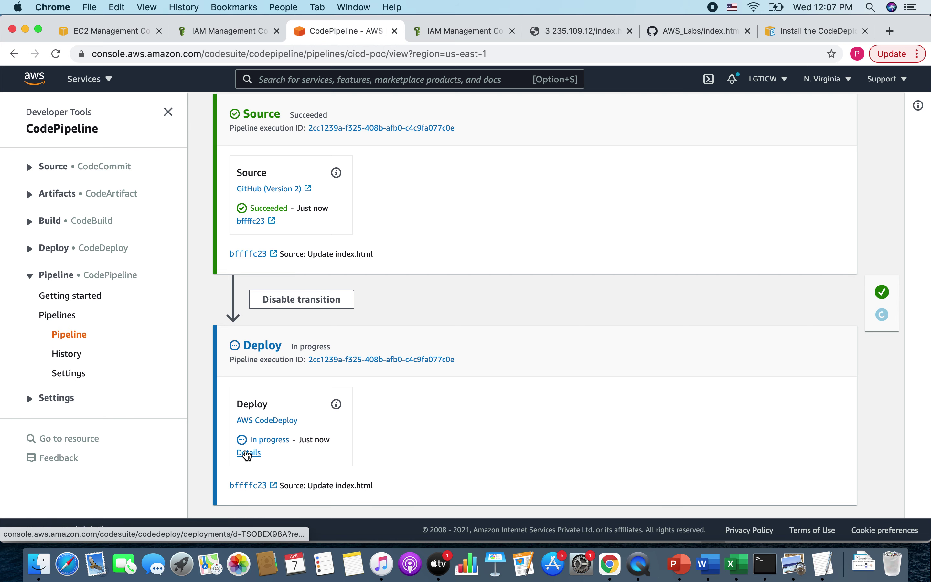
{"action": "left_click", "coordinate": [249, 453]}
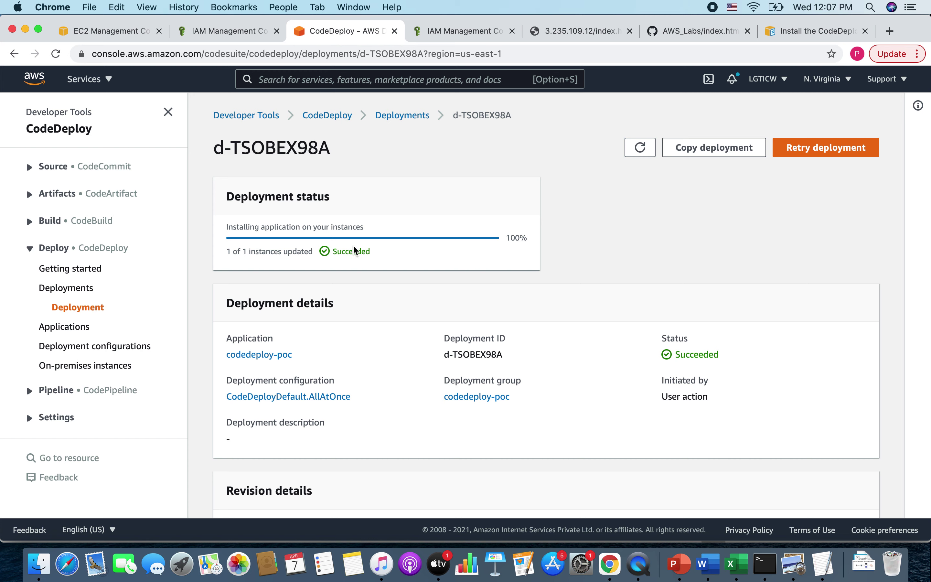
{"action": "left_click_drag", "start_coordinate": [339, 254], "coordinate": [431, 262]}
{"action": "left_click", "coordinate": [564, 33]}
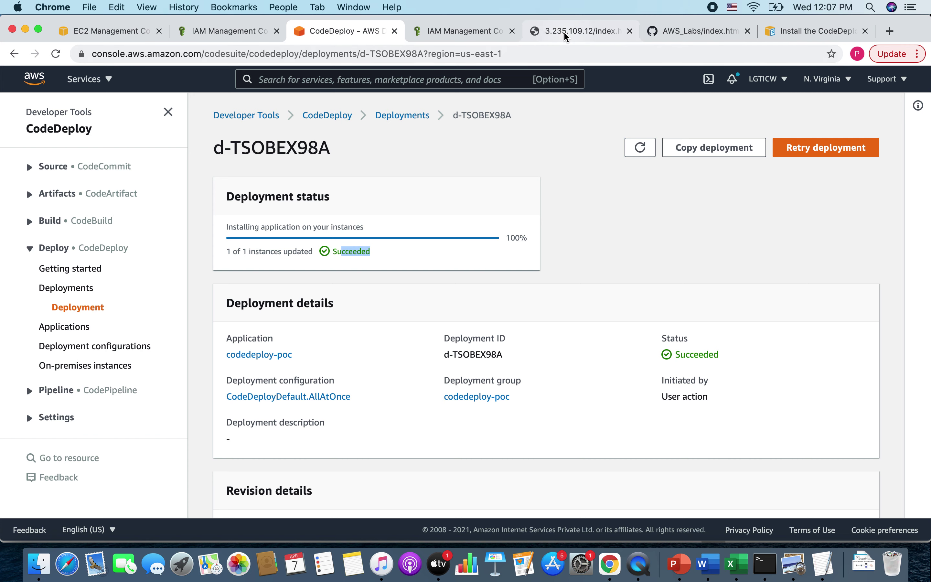
{"action": "left_click", "coordinate": [56, 54]}
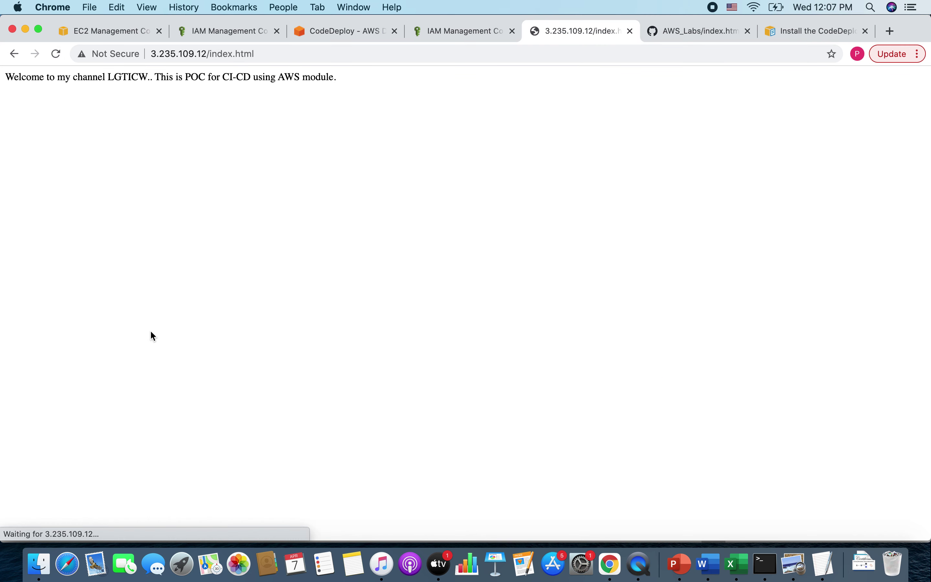
- Compare the updated POC line on the instance page with GitHub's index.html, then return to d-TSOBEX98A
{"action": "left_click_drag", "start_coordinate": [5, 77], "coordinate": [367, 82]}
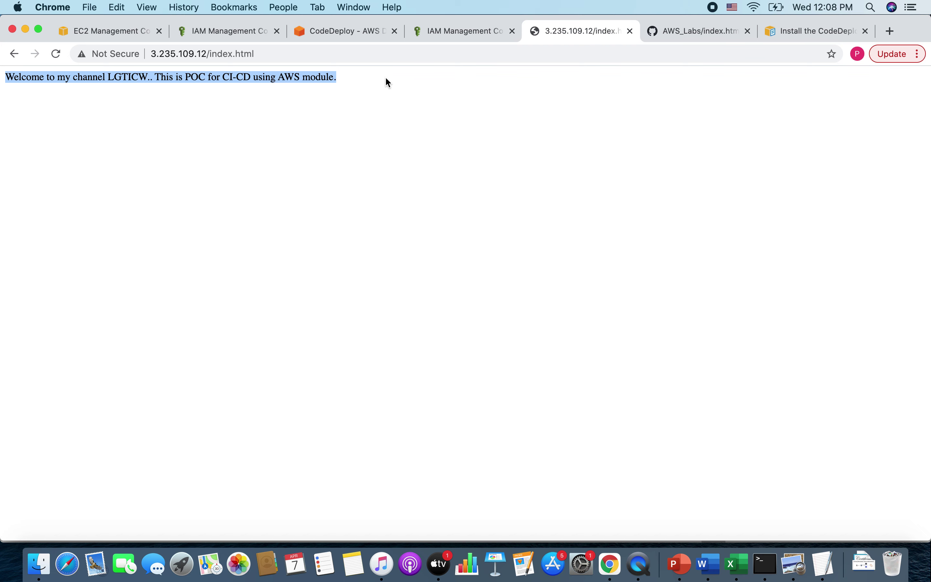
{"action": "left_click", "coordinate": [677, 30]}
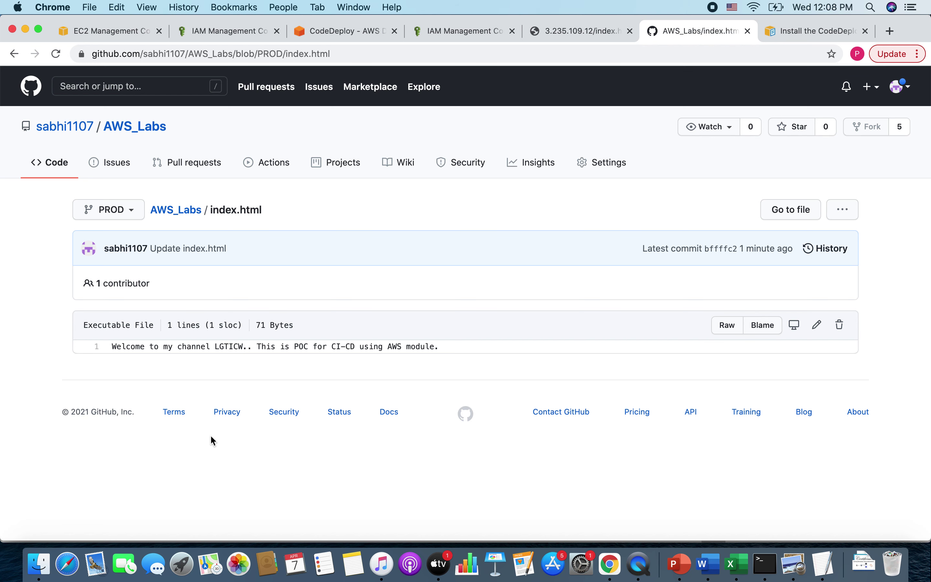
{"action": "left_click", "coordinate": [346, 31]}
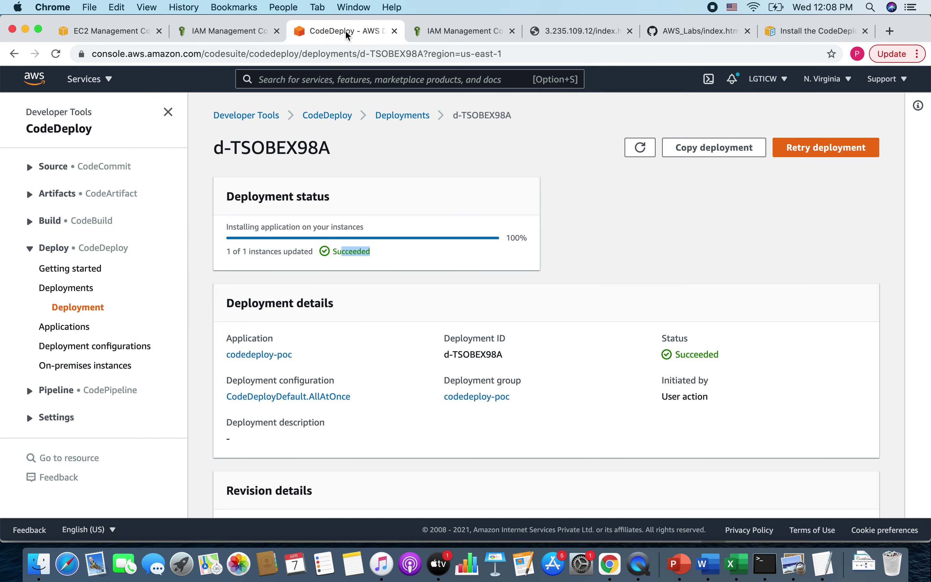